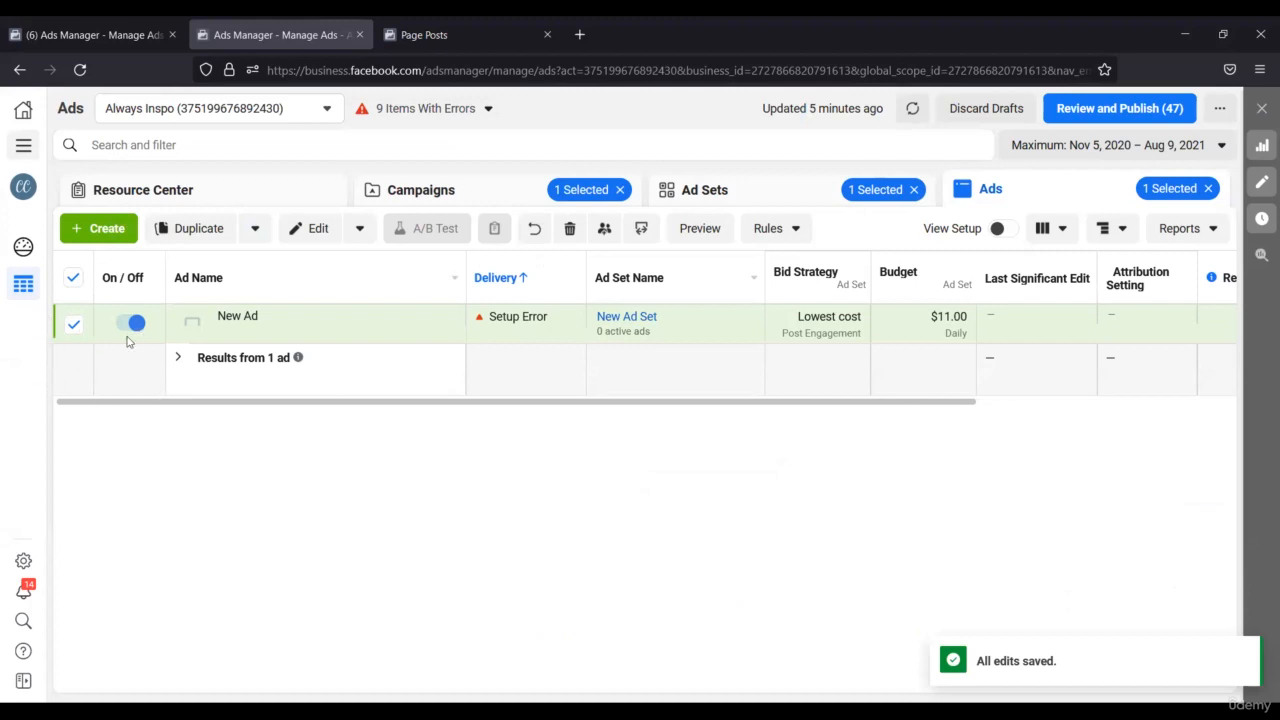
- Open the Audiences tool from All Tools in a new browser tab and switch to it
{"action": "left_click", "coordinate": [23, 147]}
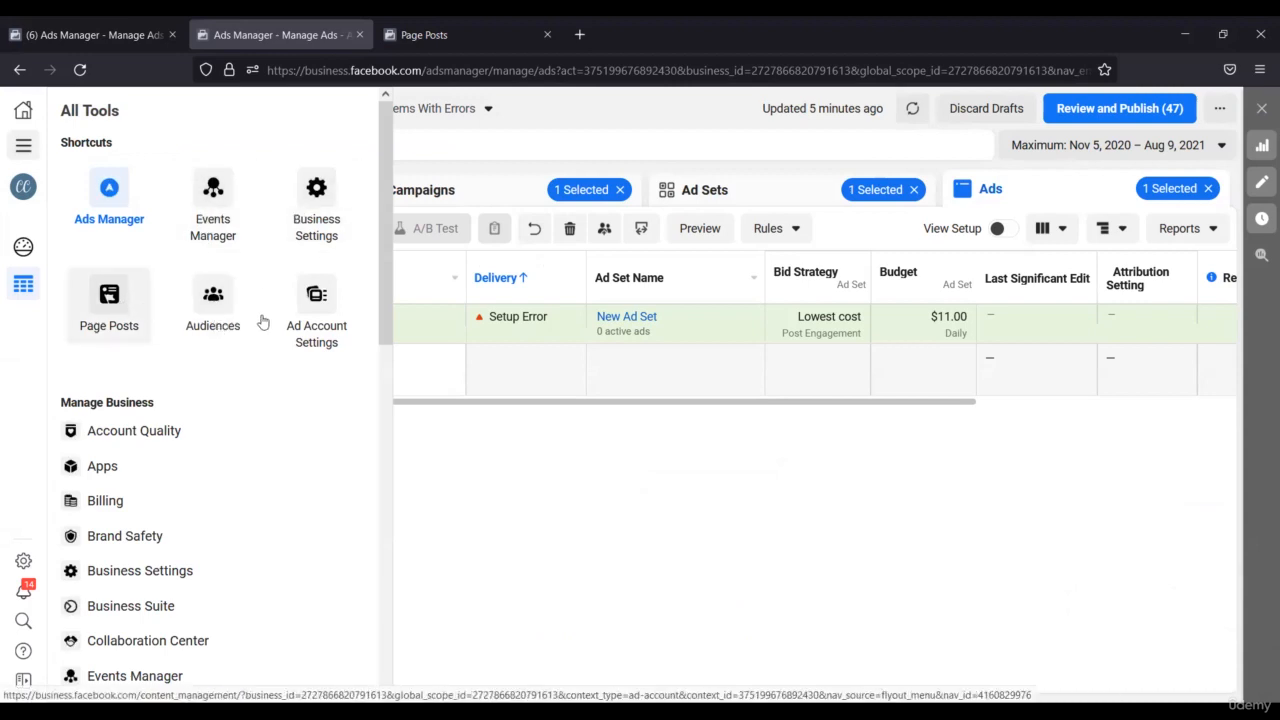
{"action": "right_click", "coordinate": [216, 292]}
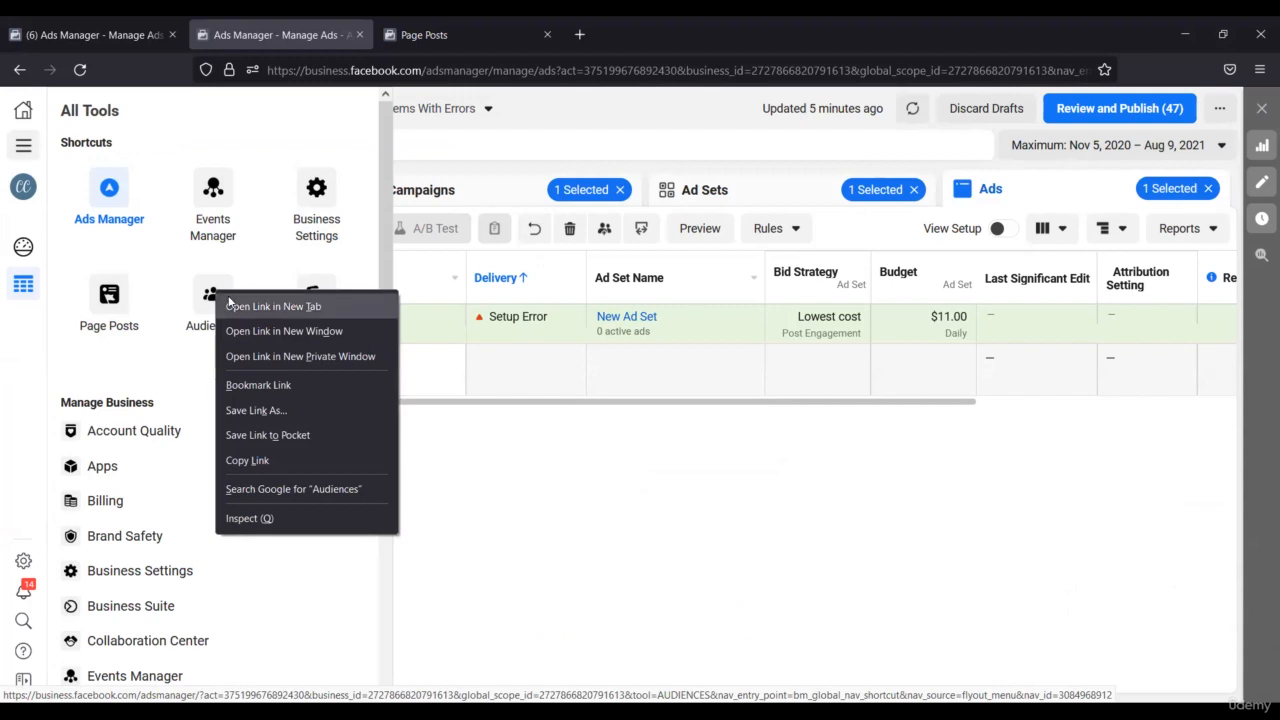
{"action": "right_click", "coordinate": [203, 290]}
{"action": "left_click", "coordinate": [221, 303]}
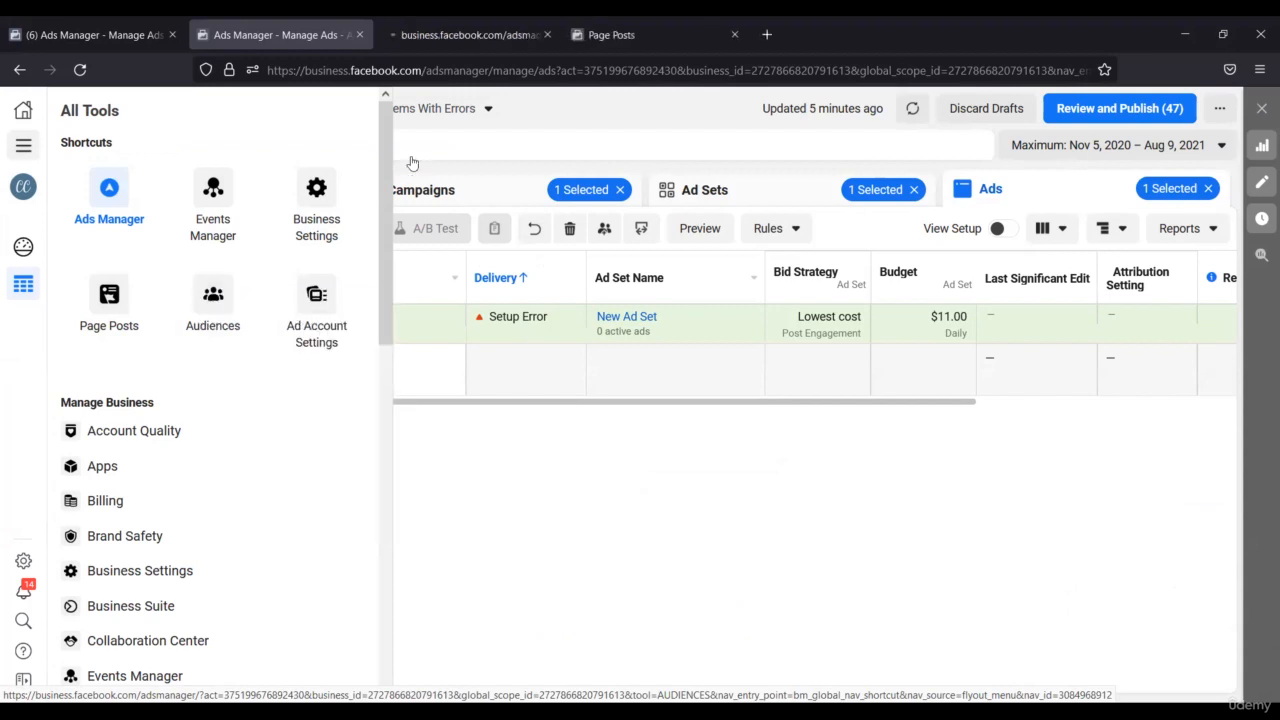
{"action": "left_click", "coordinate": [419, 26]}
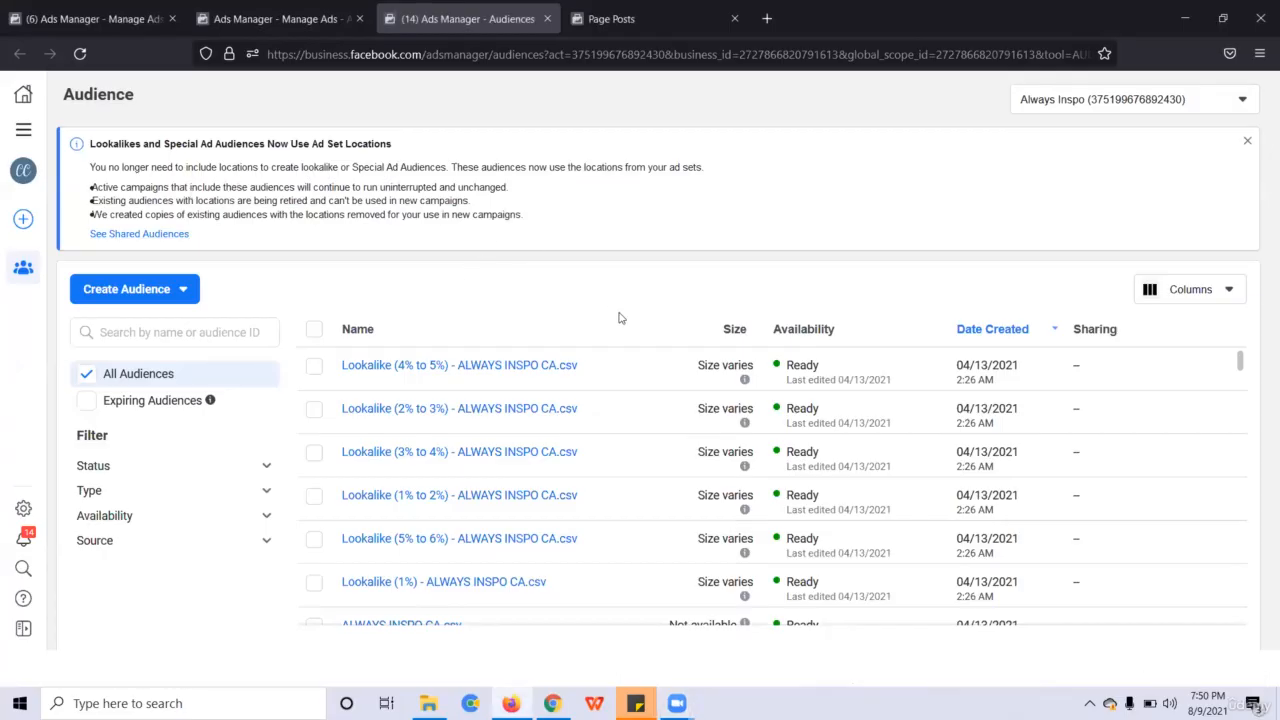
- Start creating a custom audience with Website as its source
{"action": "scroll", "coordinate": [682, 342], "scroll_direction": "down", "scroll_amount": 1}
{"action": "scroll", "coordinate": [682, 342], "scroll_direction": "up", "scroll_amount": 1}
{"action": "left_click", "coordinate": [135, 289]}
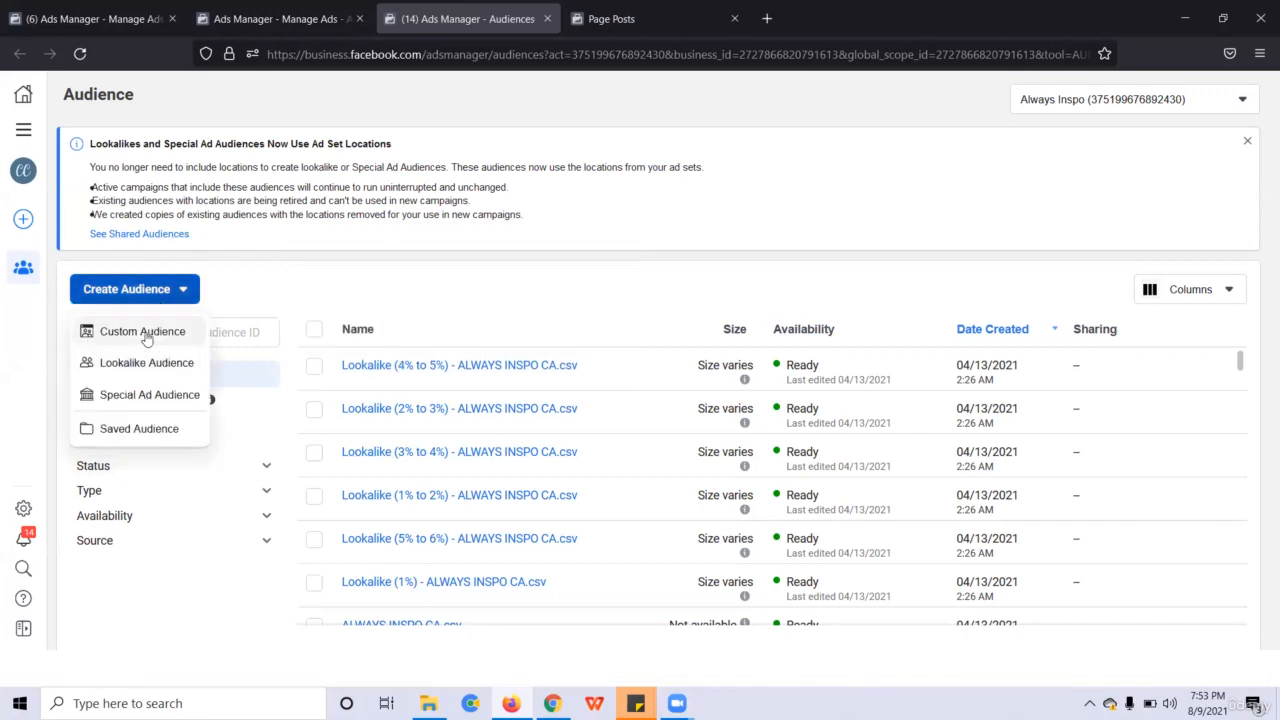
{"action": "left_click", "coordinate": [110, 331]}
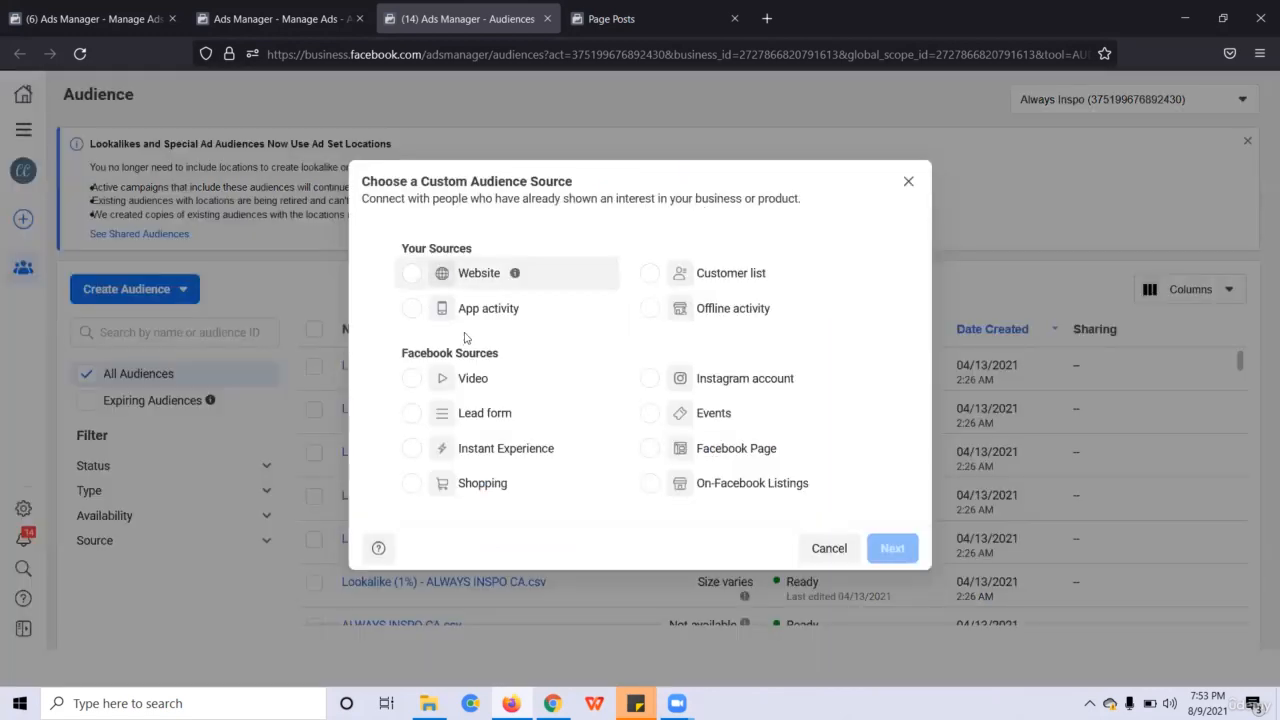
{"action": "left_click", "coordinate": [475, 277]}
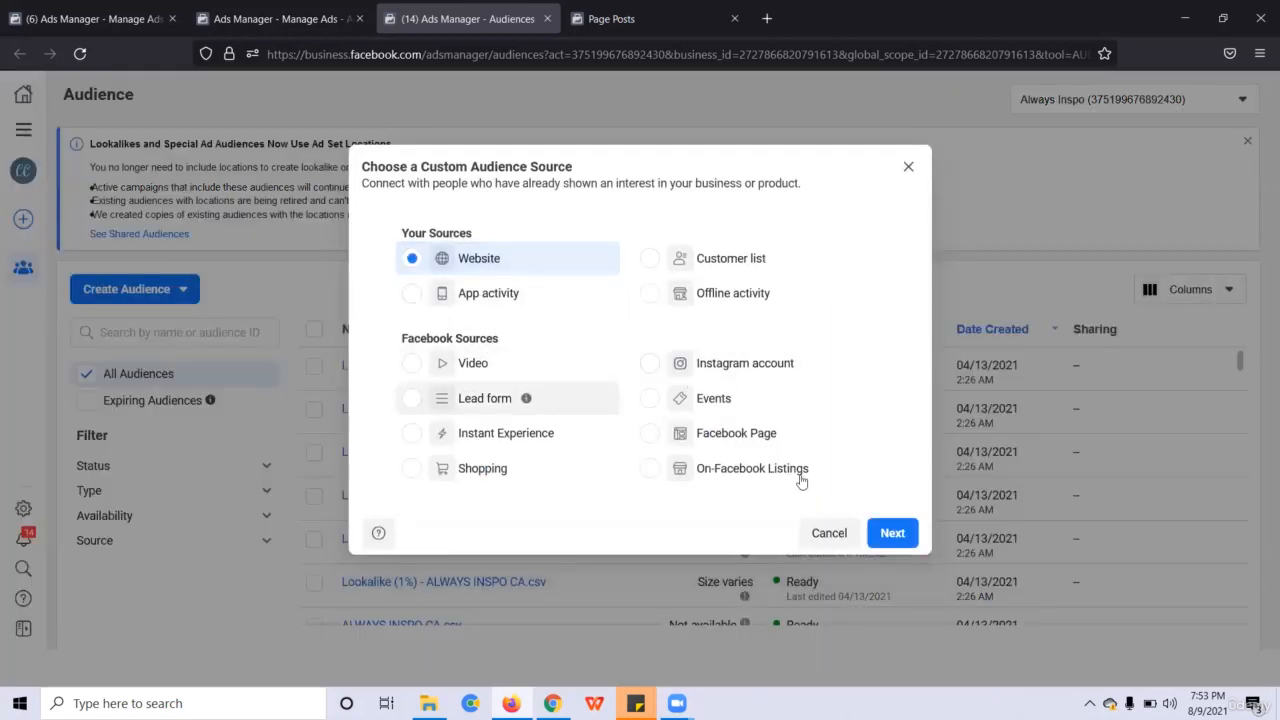
{"action": "left_click", "coordinate": [892, 533]}
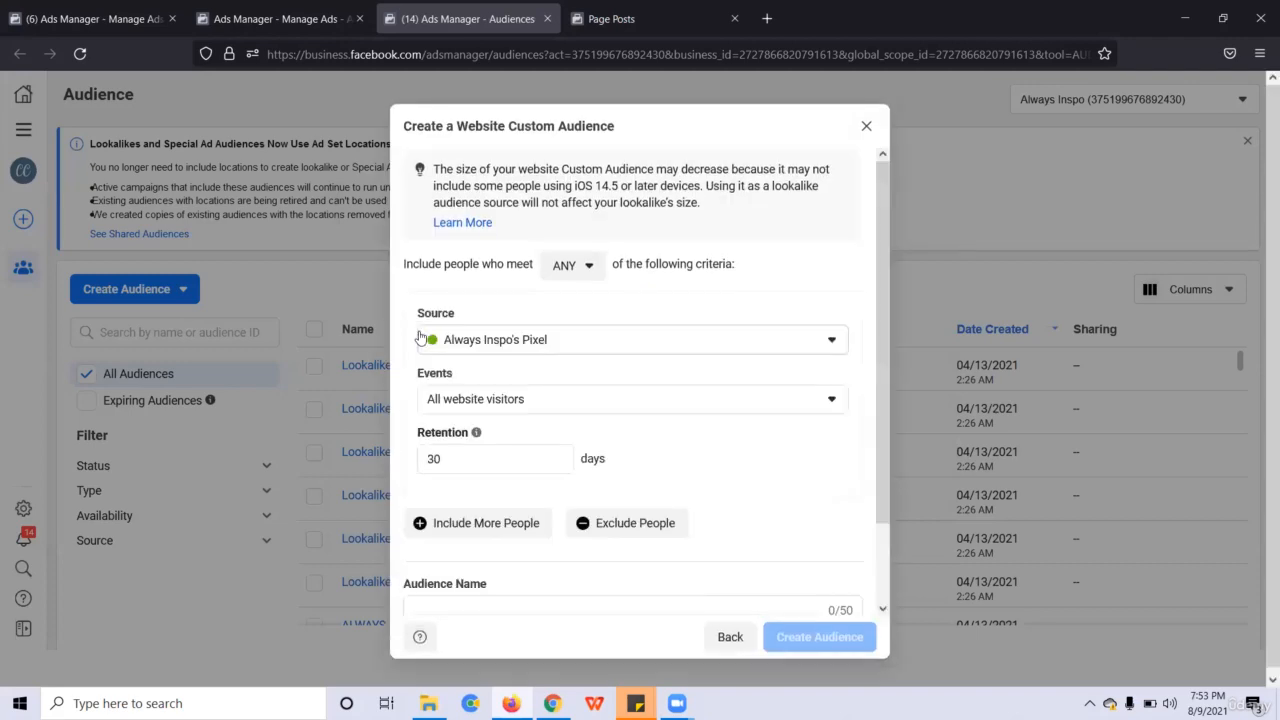
- Name the website custom audience "WV 30 D", create it, and dismiss the creation summary
{"action": "scroll", "coordinate": [550, 423], "scroll_direction": "down", "scroll_amount": 2}
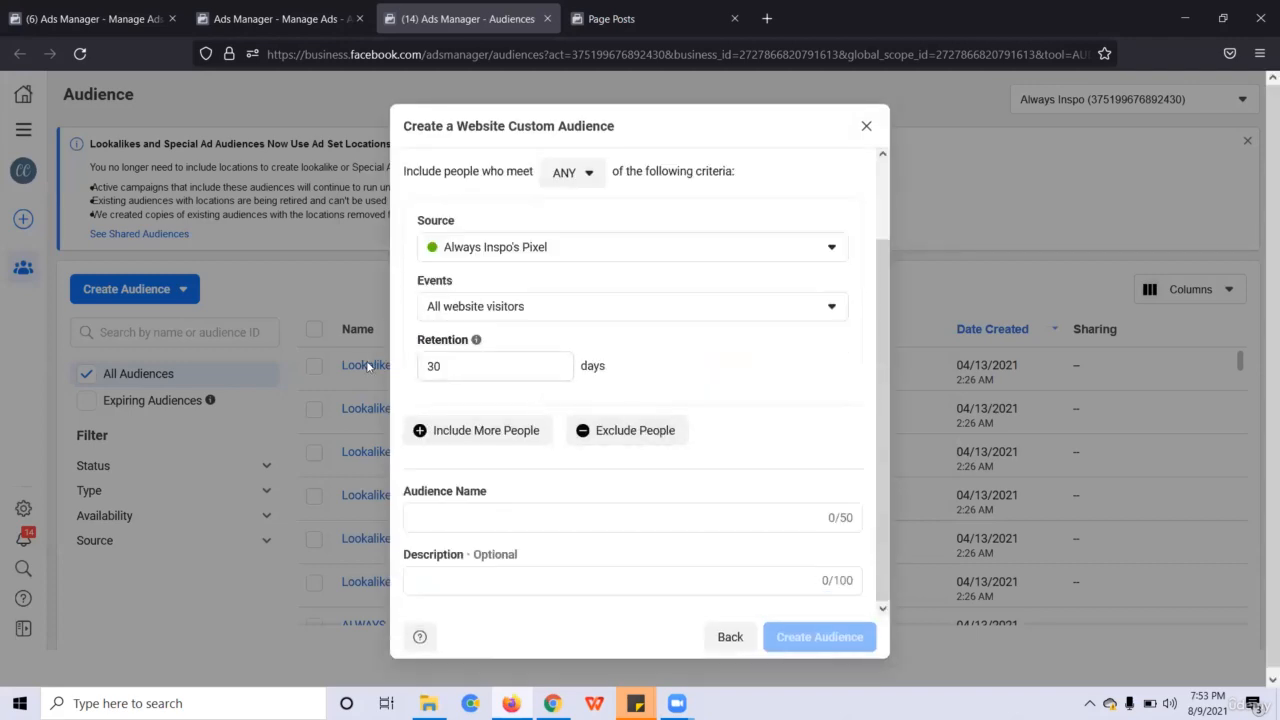
{"action": "left_click", "coordinate": [686, 518]}
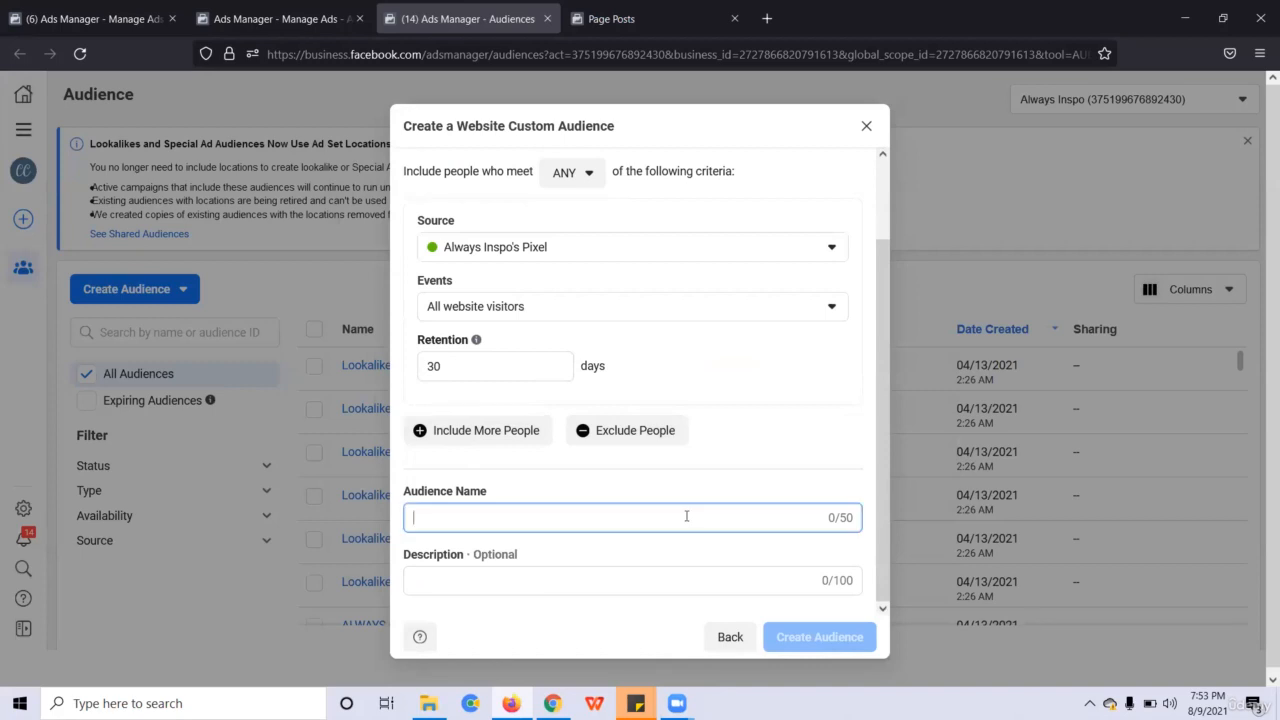
{"action": "type", "text": "WC"}
{"action": "key", "text": "BackSpace"}
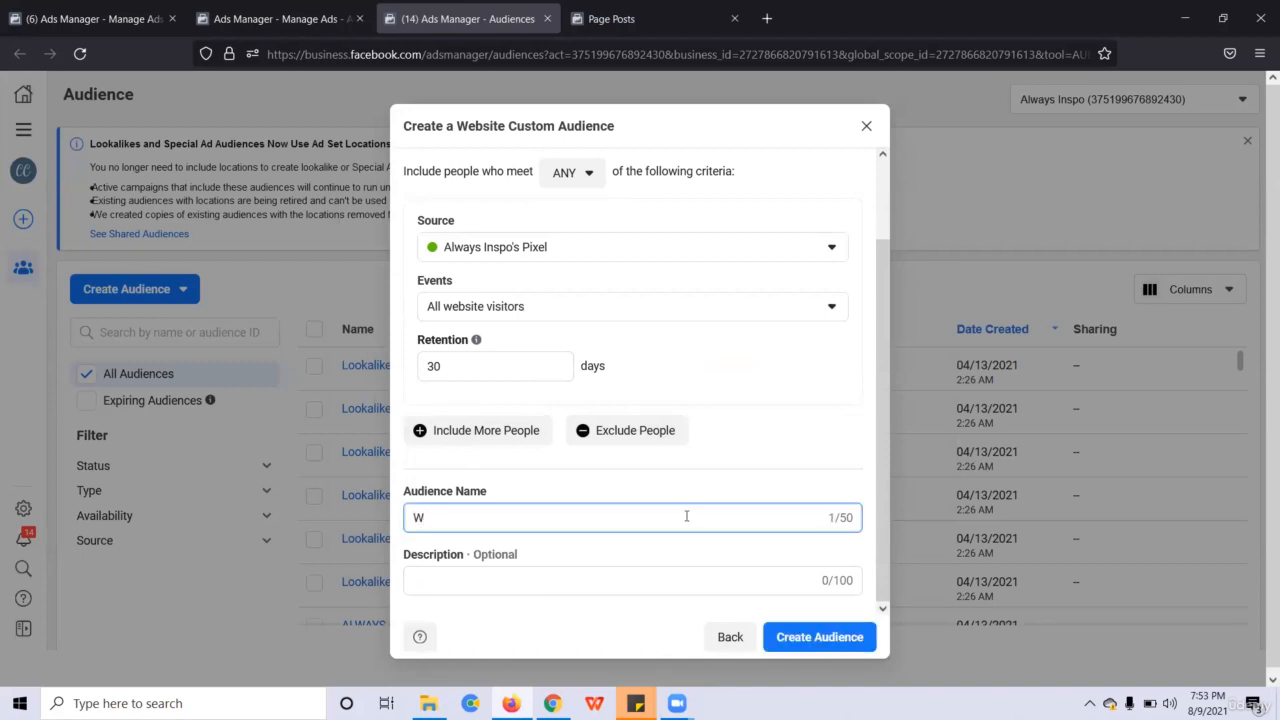
{"action": "type", "text": "V 30 D"}
{"action": "left_click", "coordinate": [788, 667]}
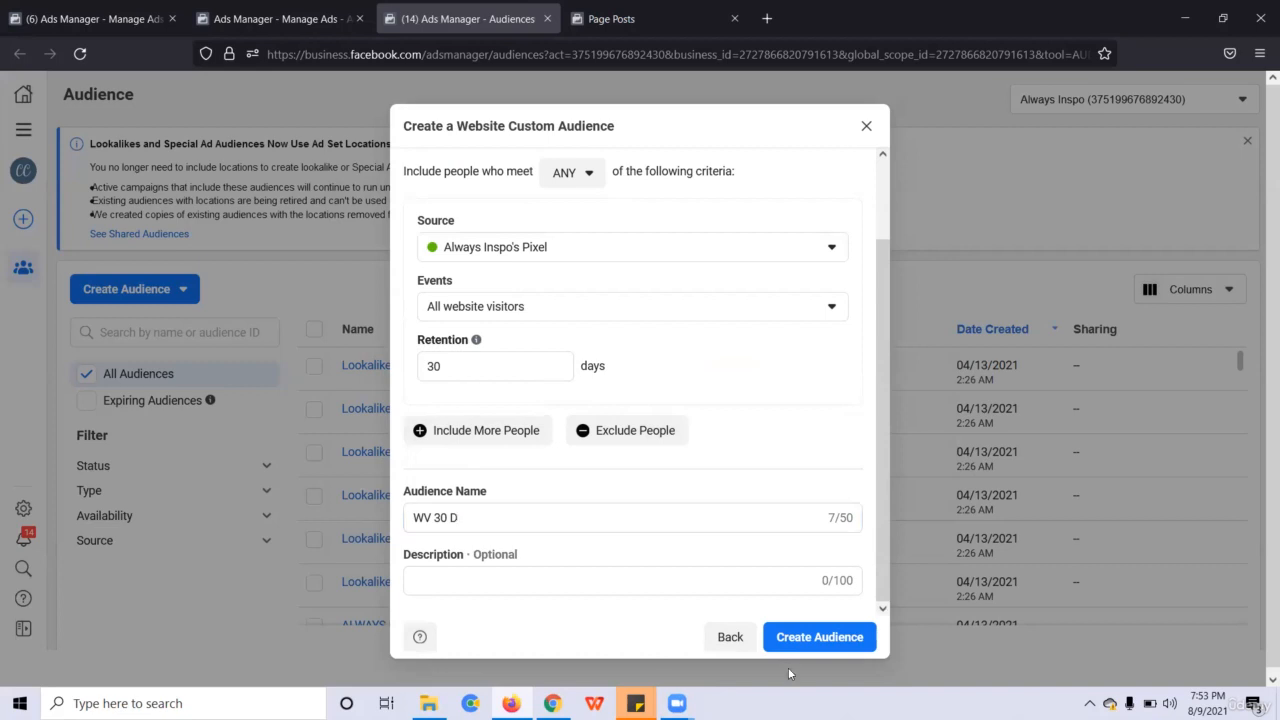
{"action": "left_click", "coordinate": [806, 637]}
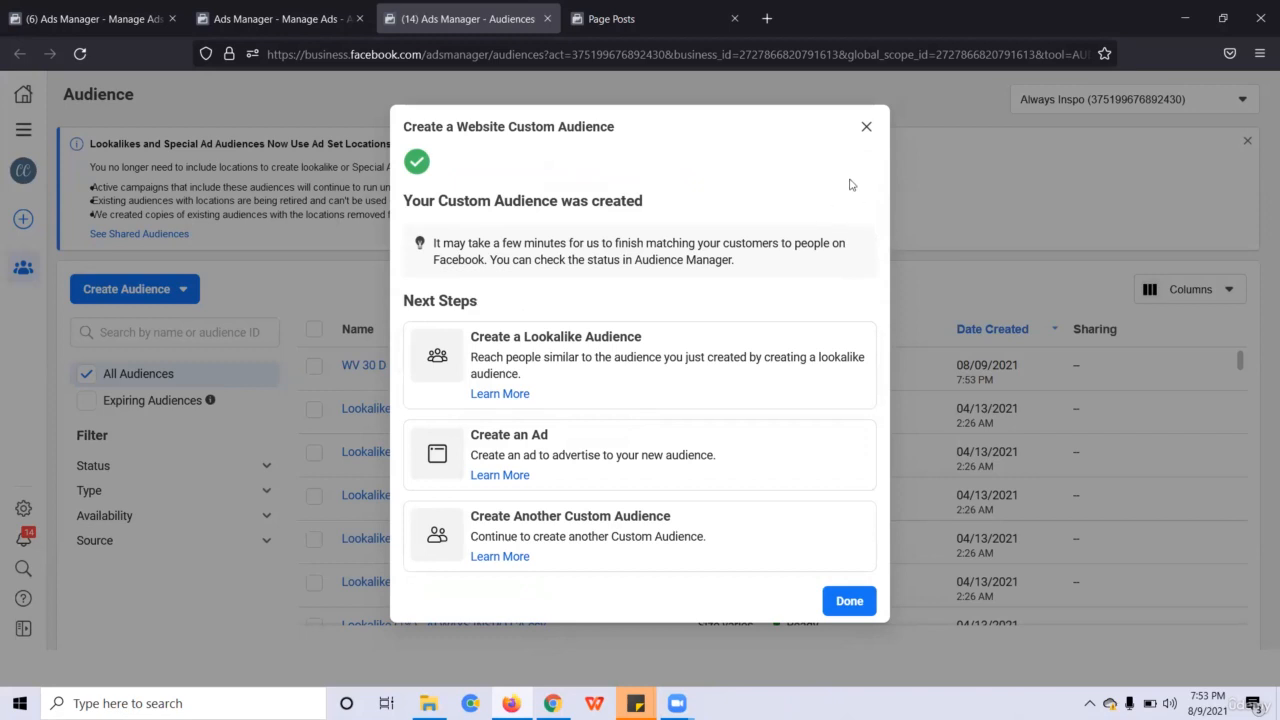
{"action": "left_click", "coordinate": [866, 126]}
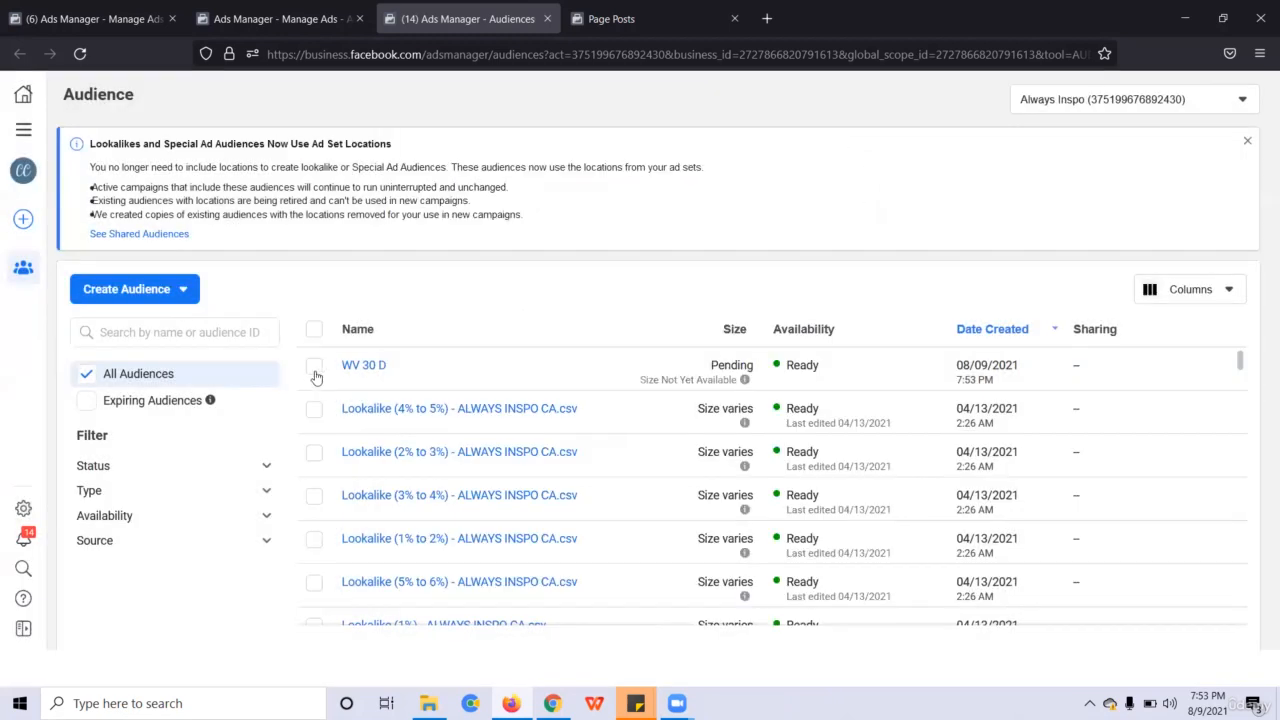
- Select the WV 30 D audience in the list and check its size information
{"action": "left_click", "coordinate": [314, 370]}
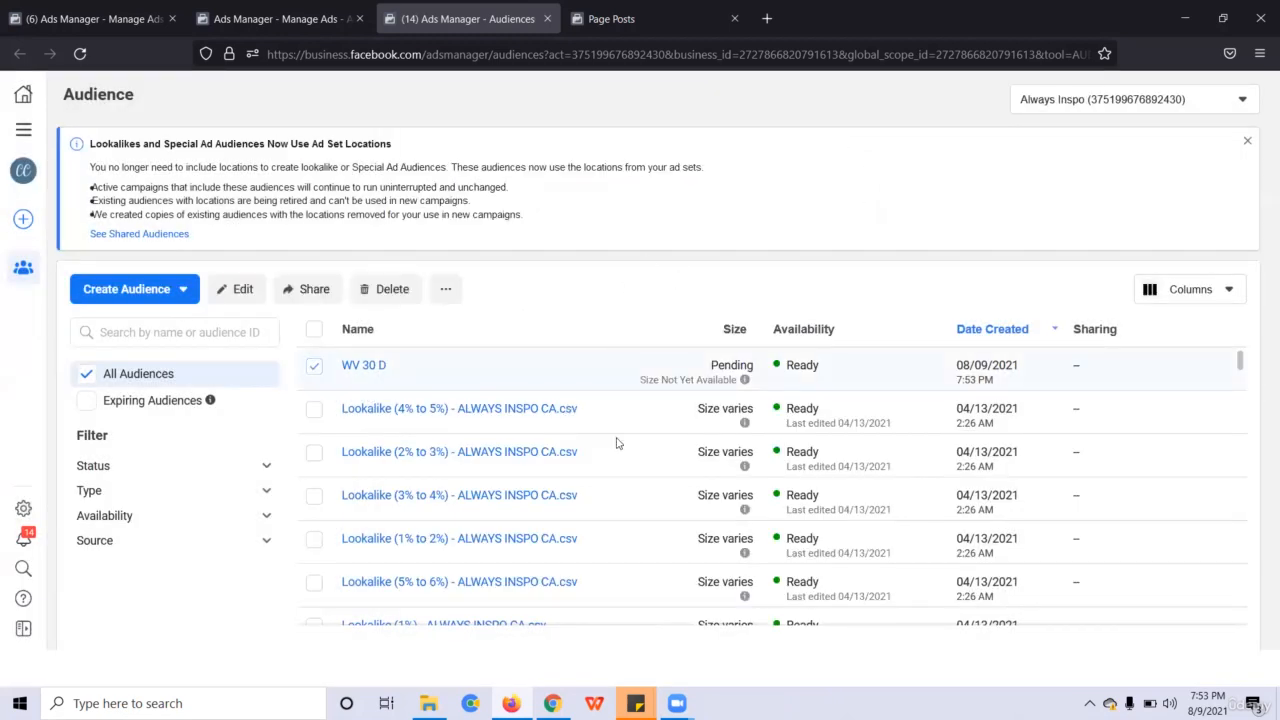
{"action": "mouse_move", "coordinate": [748, 382]}
{"action": "left_click_drag", "start_coordinate": [708, 366], "coordinate": [762, 333]}
{"action": "left_click", "coordinate": [697, 305]}
- Start another custom audience from the Website source and include people who meet ALL of the criteria
{"action": "left_click", "coordinate": [125, 289]}
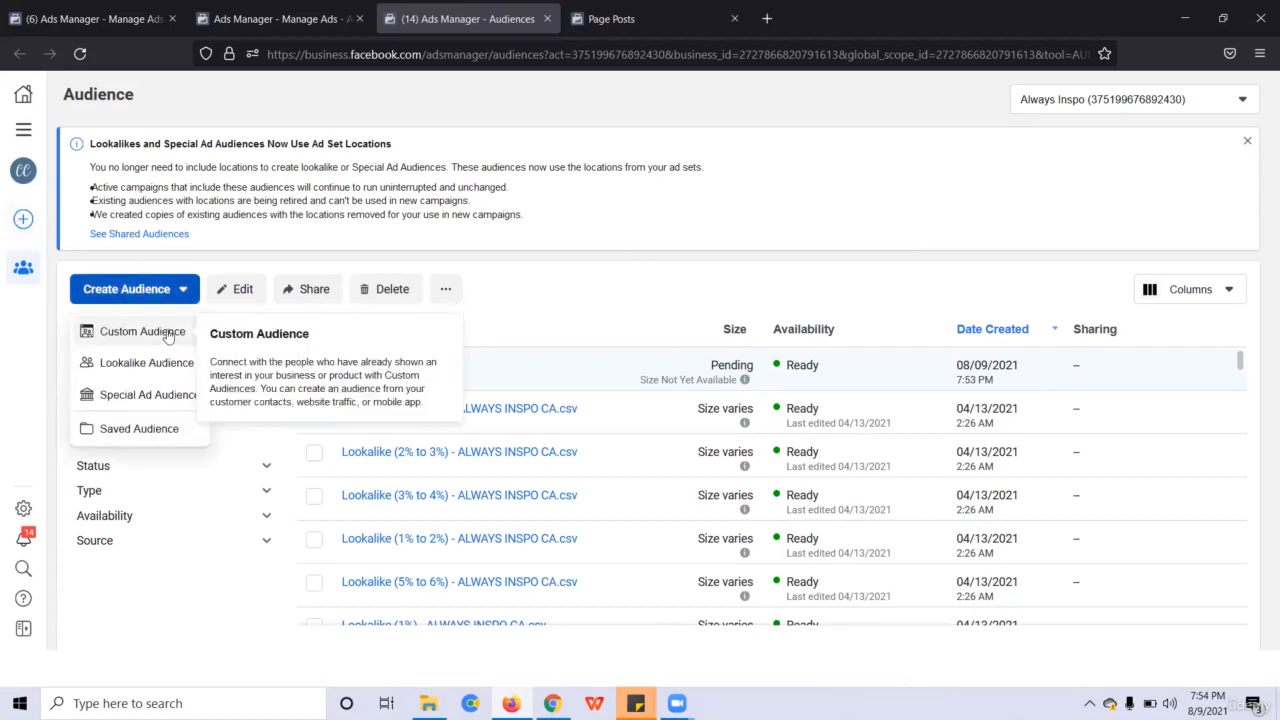
{"action": "left_click", "coordinate": [369, 357]}
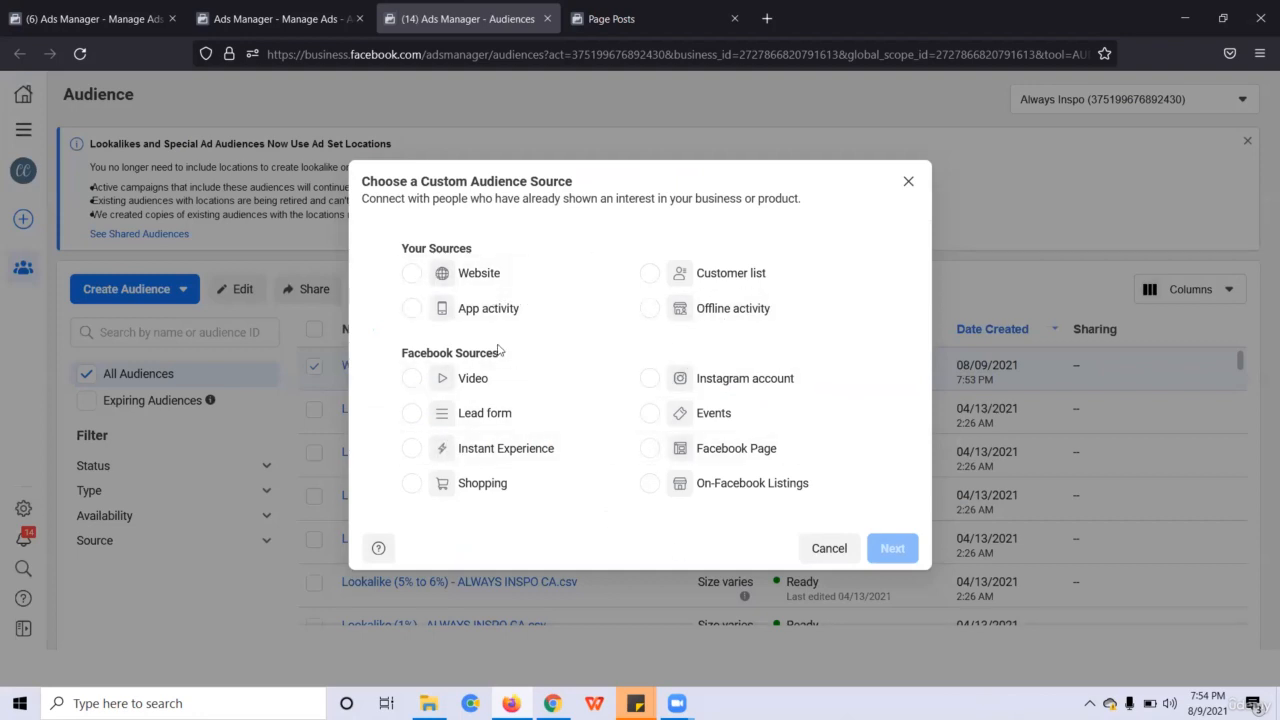
{"action": "left_click", "coordinate": [472, 276]}
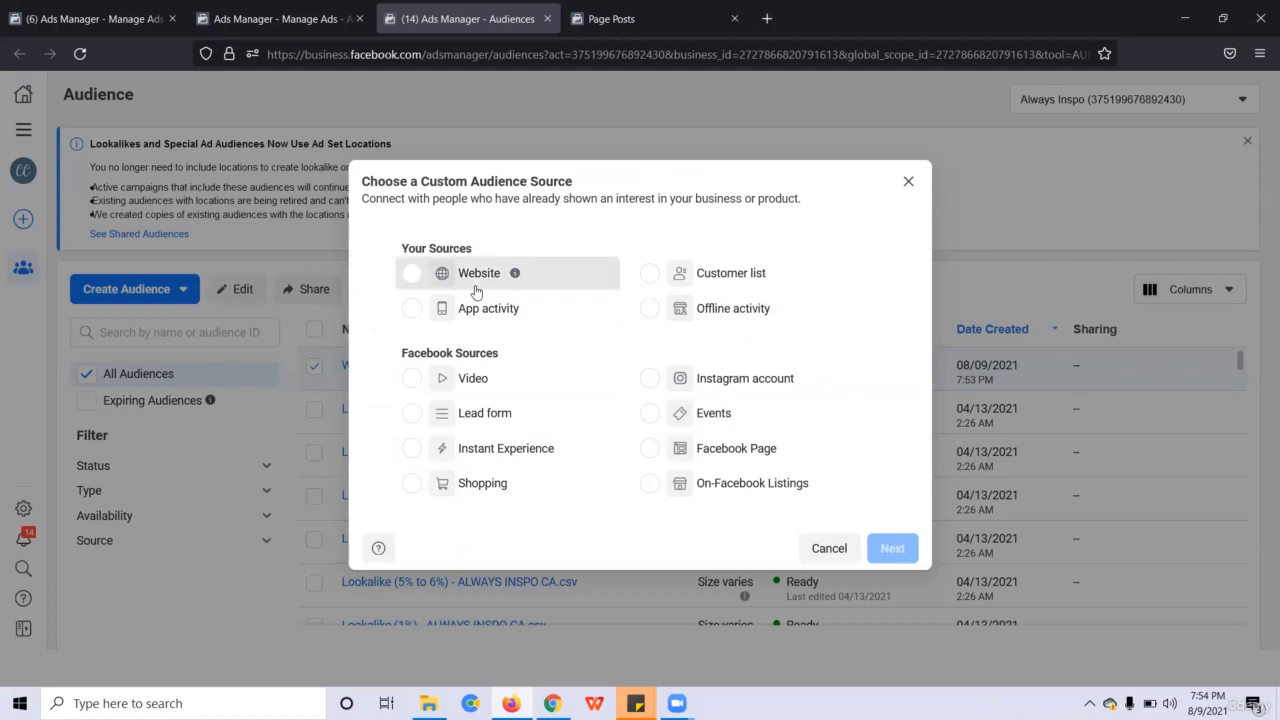
{"action": "left_click", "coordinate": [890, 533]}
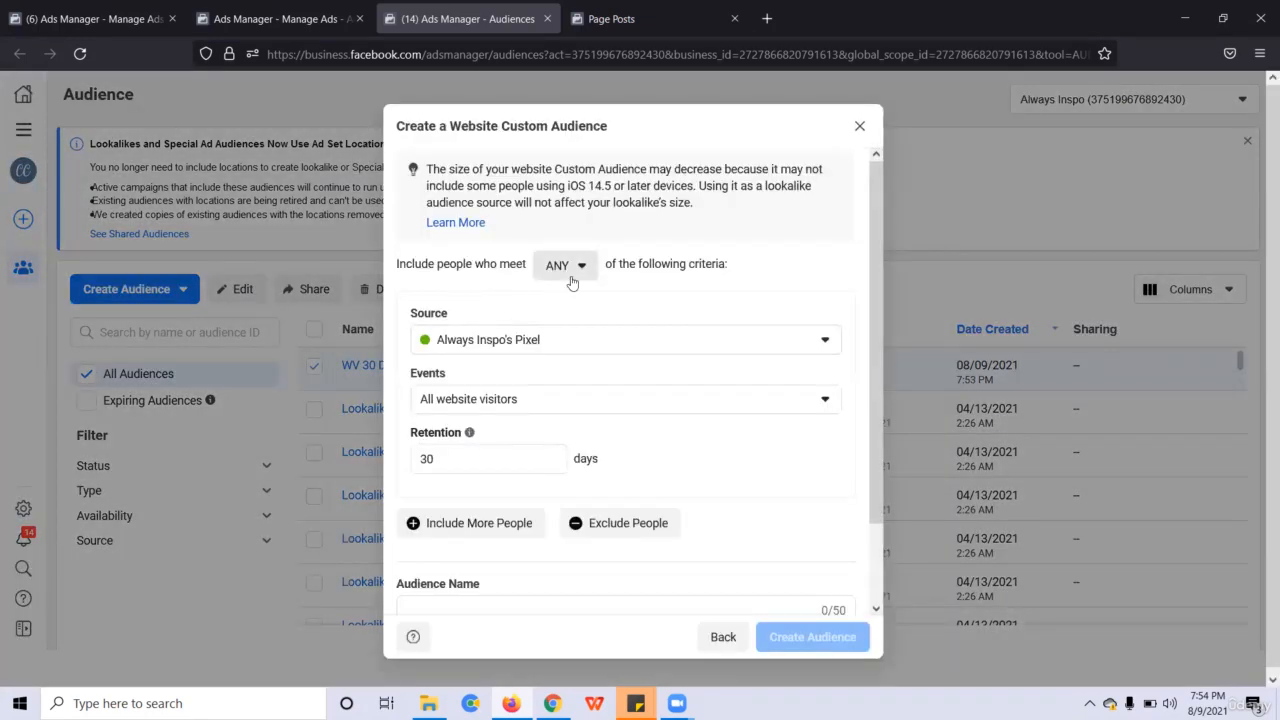
{"action": "left_click", "coordinate": [566, 265]}
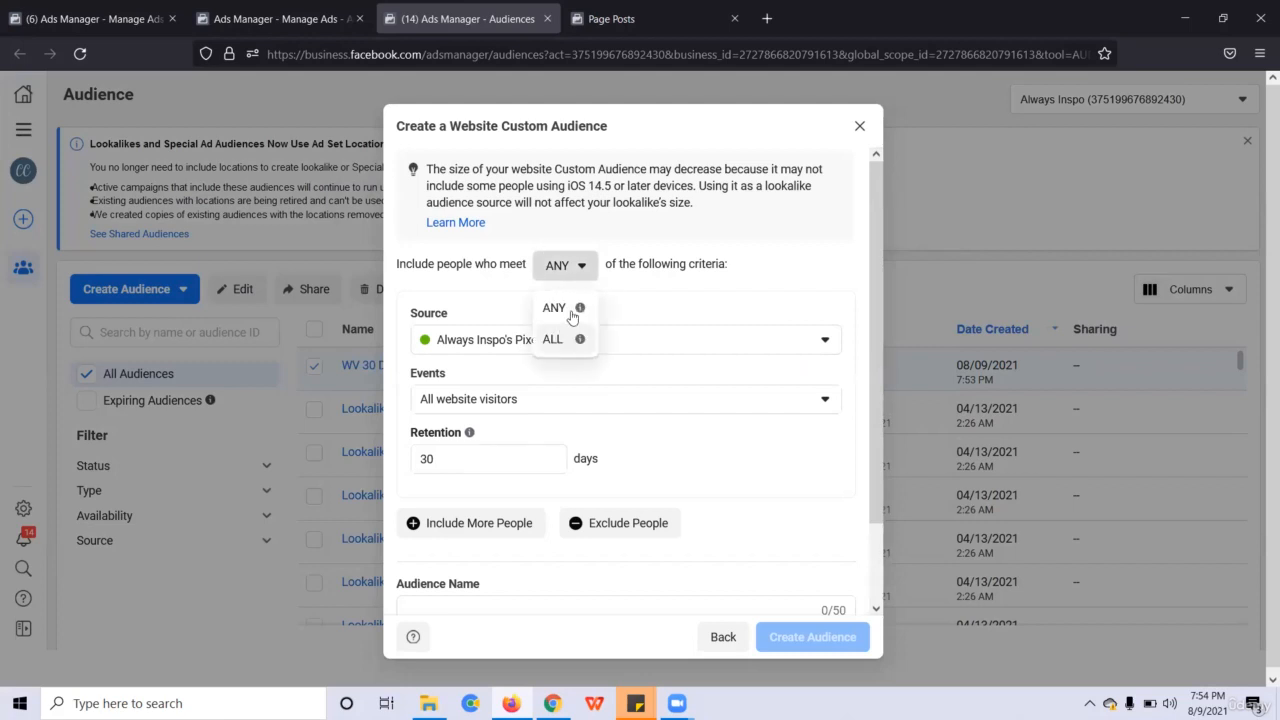
{"action": "left_click", "coordinate": [561, 340]}
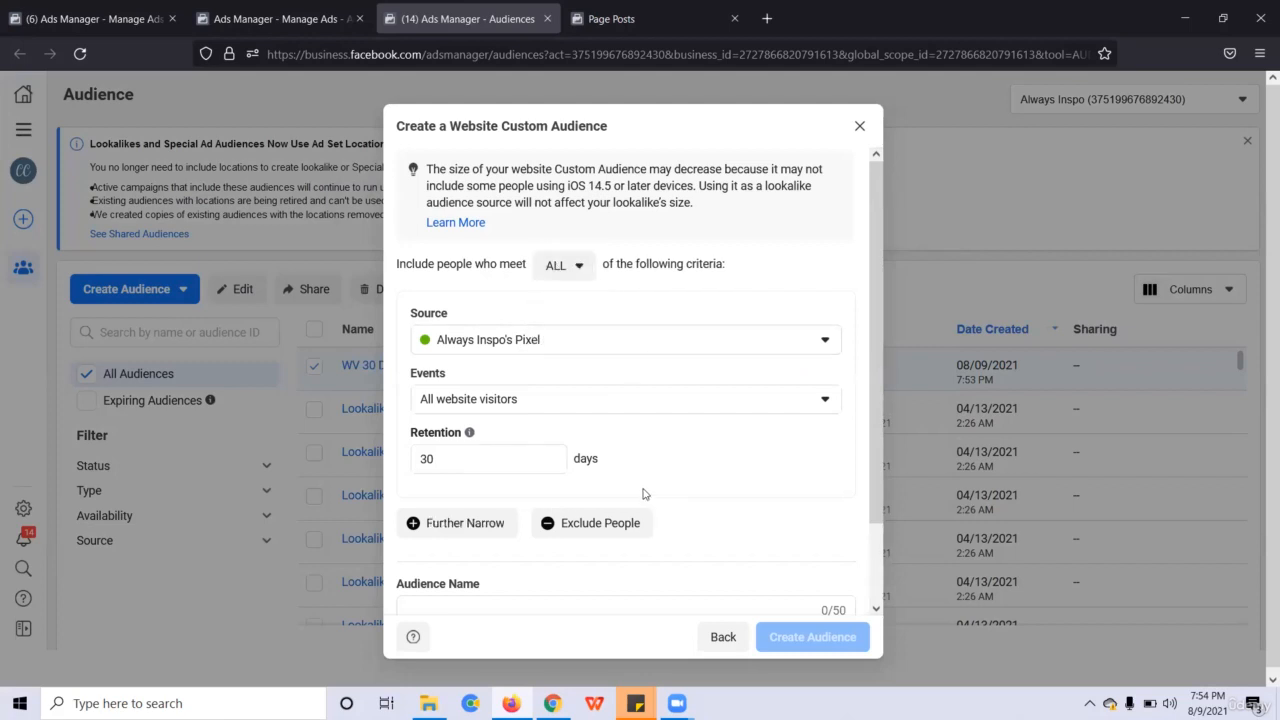
- Keep All website visitors as the included event and set its retention to 90 days
{"action": "scroll", "coordinate": [539, 412], "scroll_direction": "down", "scroll_amount": 1}
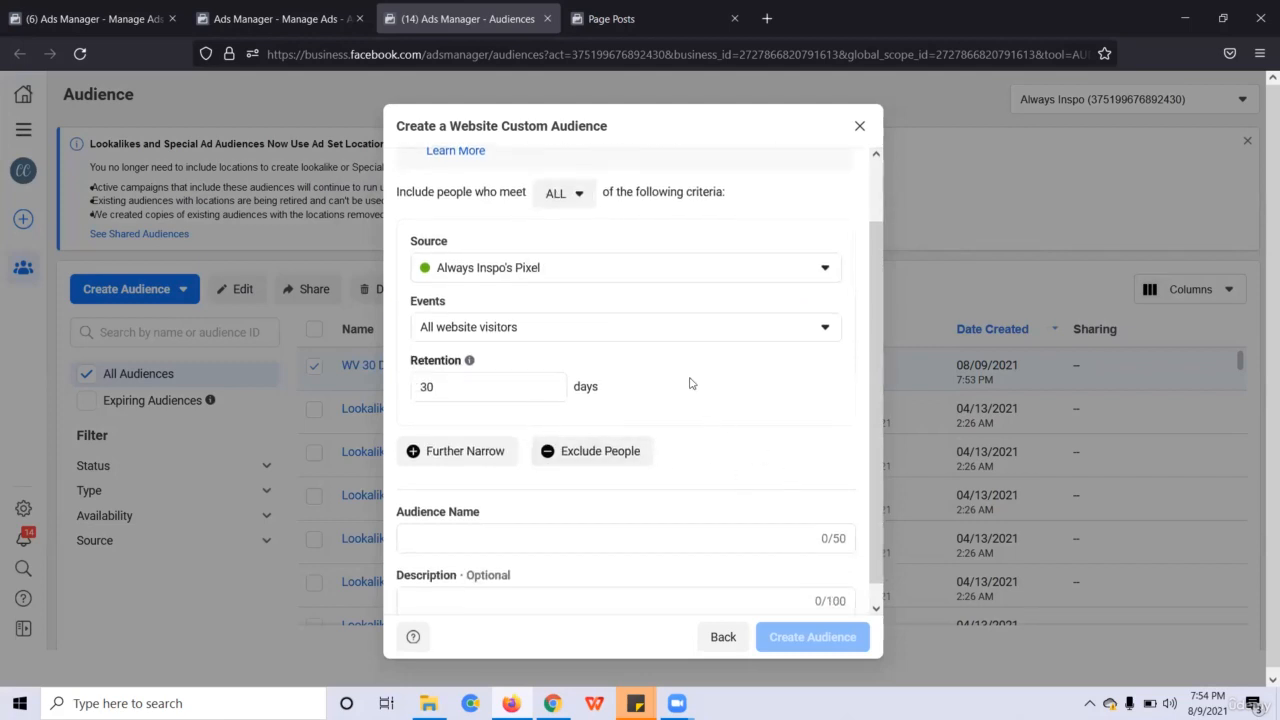
{"action": "scroll", "coordinate": [678, 357], "scroll_direction": "down", "scroll_amount": 1}
{"action": "left_click", "coordinate": [602, 312]}
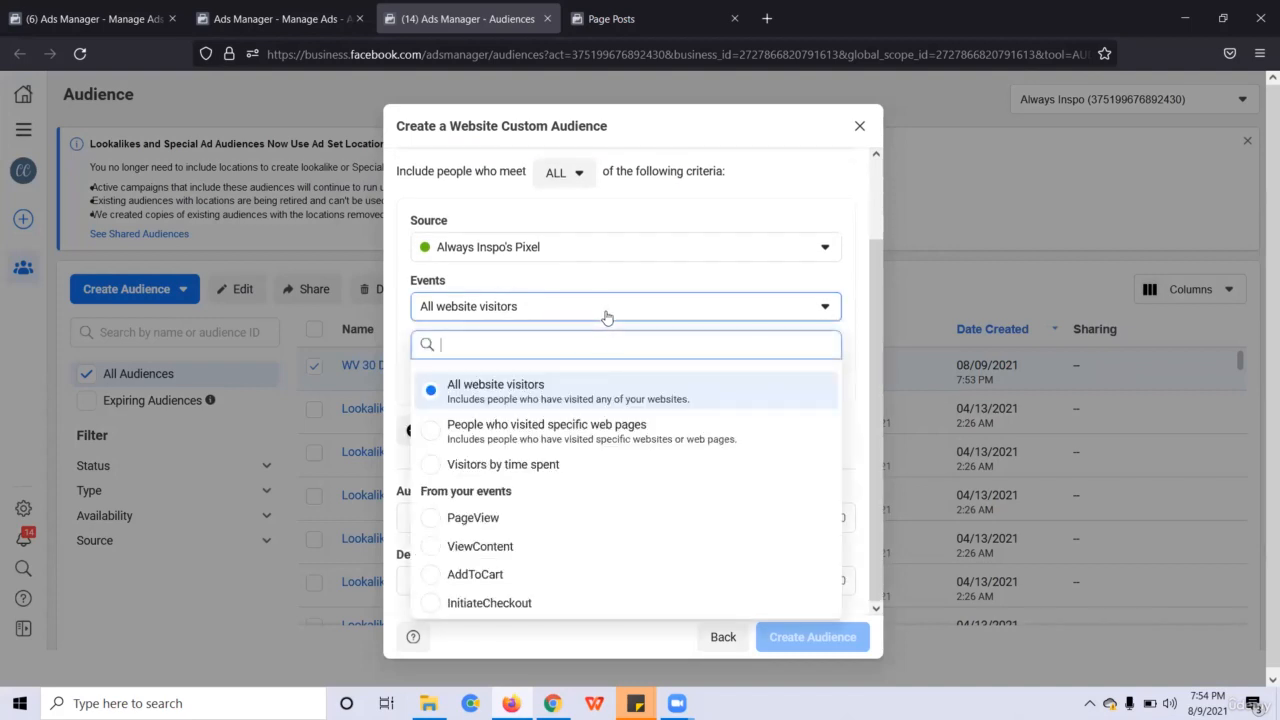
{"action": "left_click", "coordinate": [510, 384]}
{"action": "double_click", "coordinate": [510, 358]}
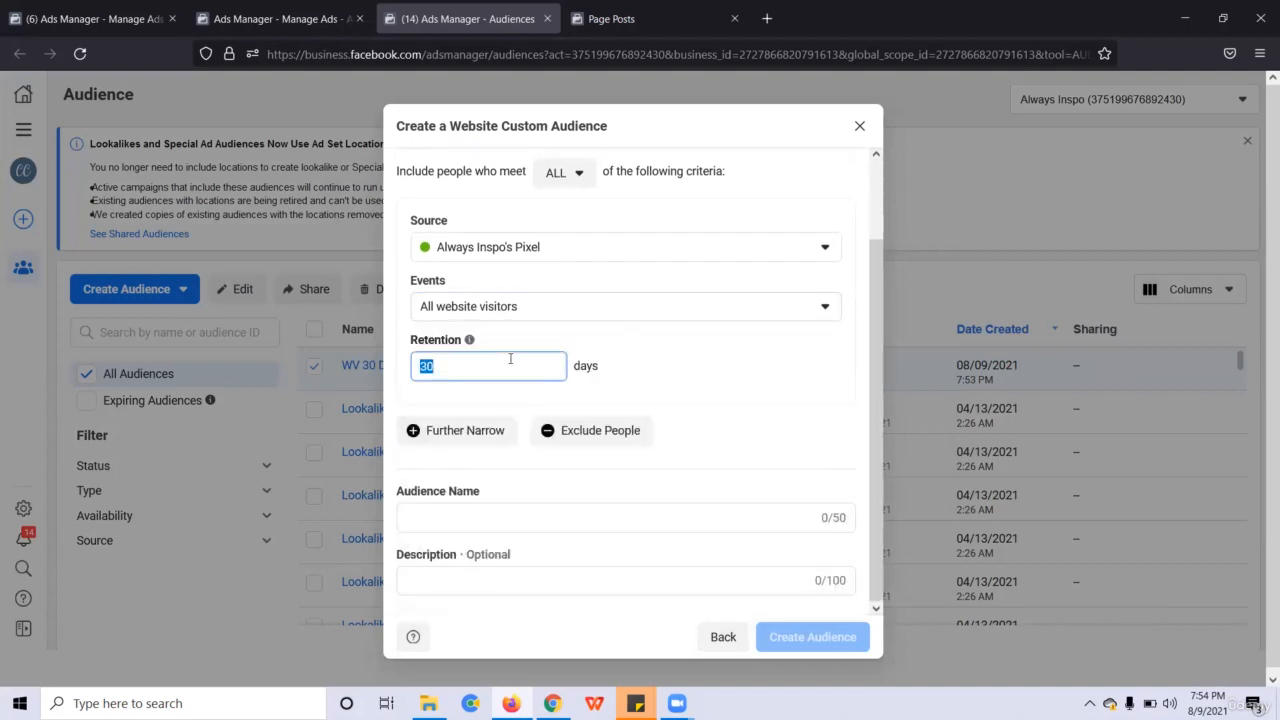
{"action": "type", "text": "90"}
{"action": "left_click", "coordinate": [697, 462]}
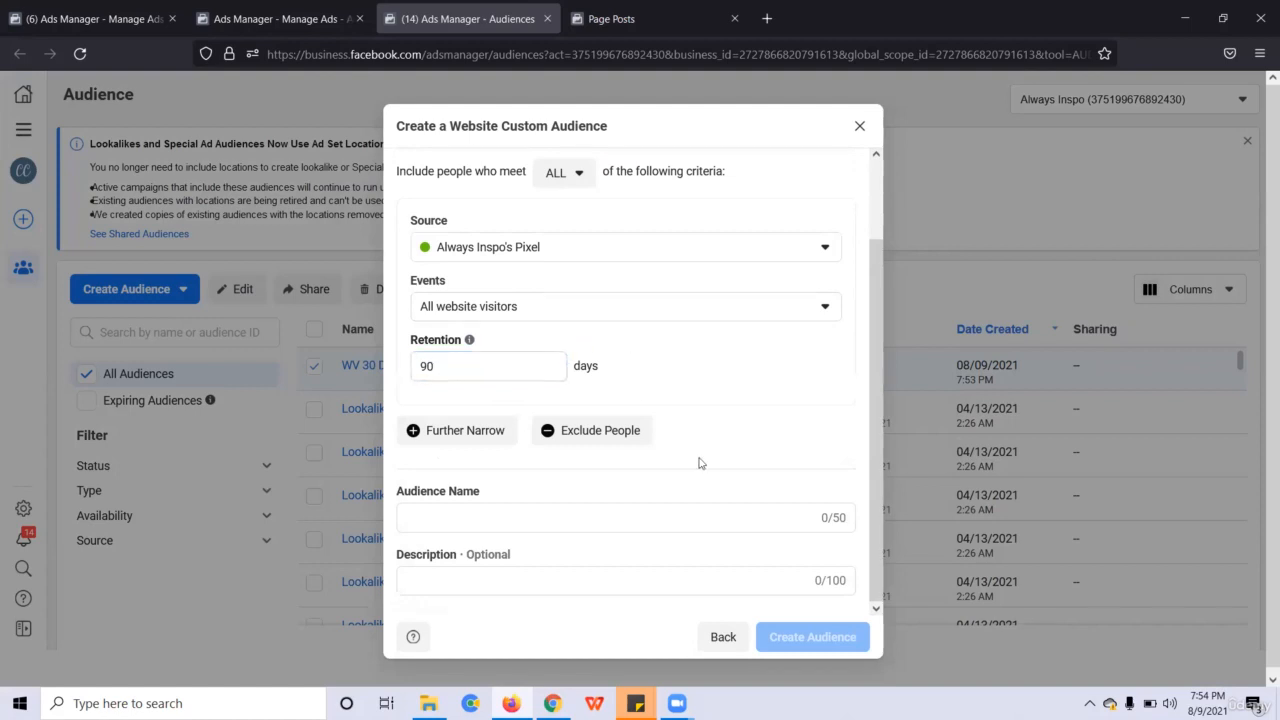
- Add an exclusion criterion, trying the event search "pur" before choosing InitiateCheckout as the excluded event
{"action": "left_click", "coordinate": [597, 428]}
{"action": "scroll", "coordinate": [545, 400], "scroll_direction": "down", "scroll_amount": 3}
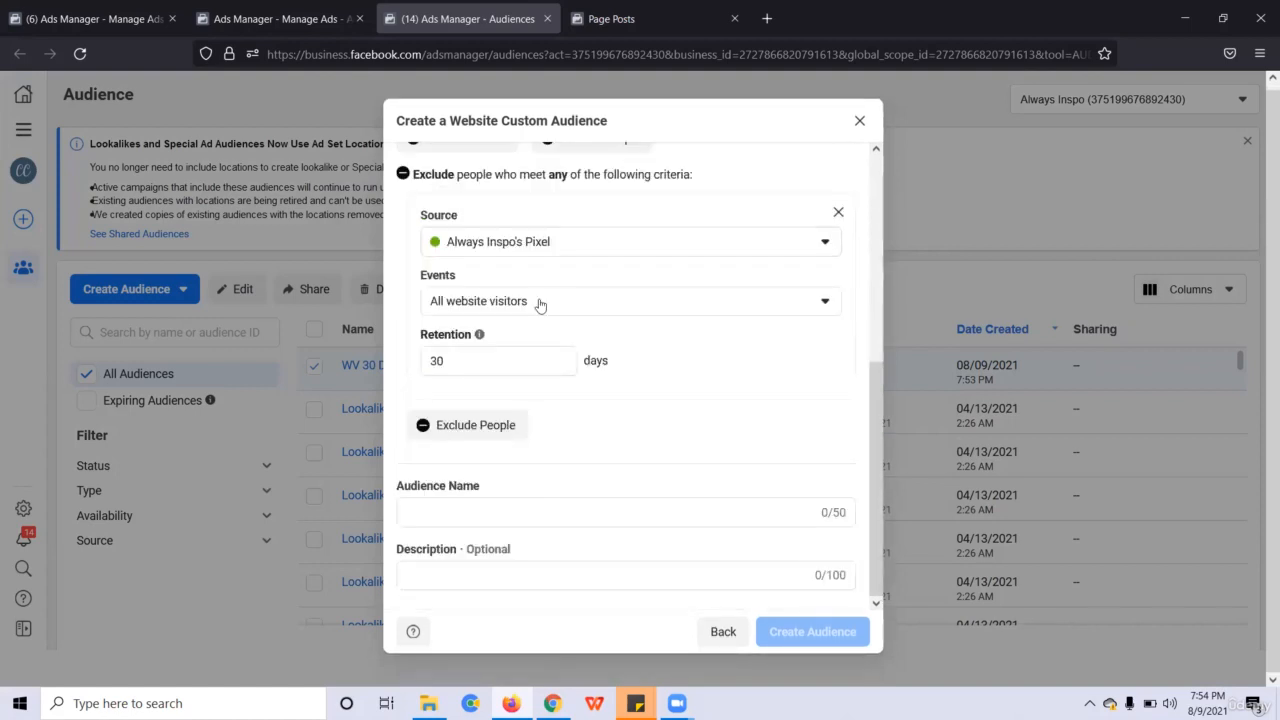
{"action": "left_click", "coordinate": [540, 303]}
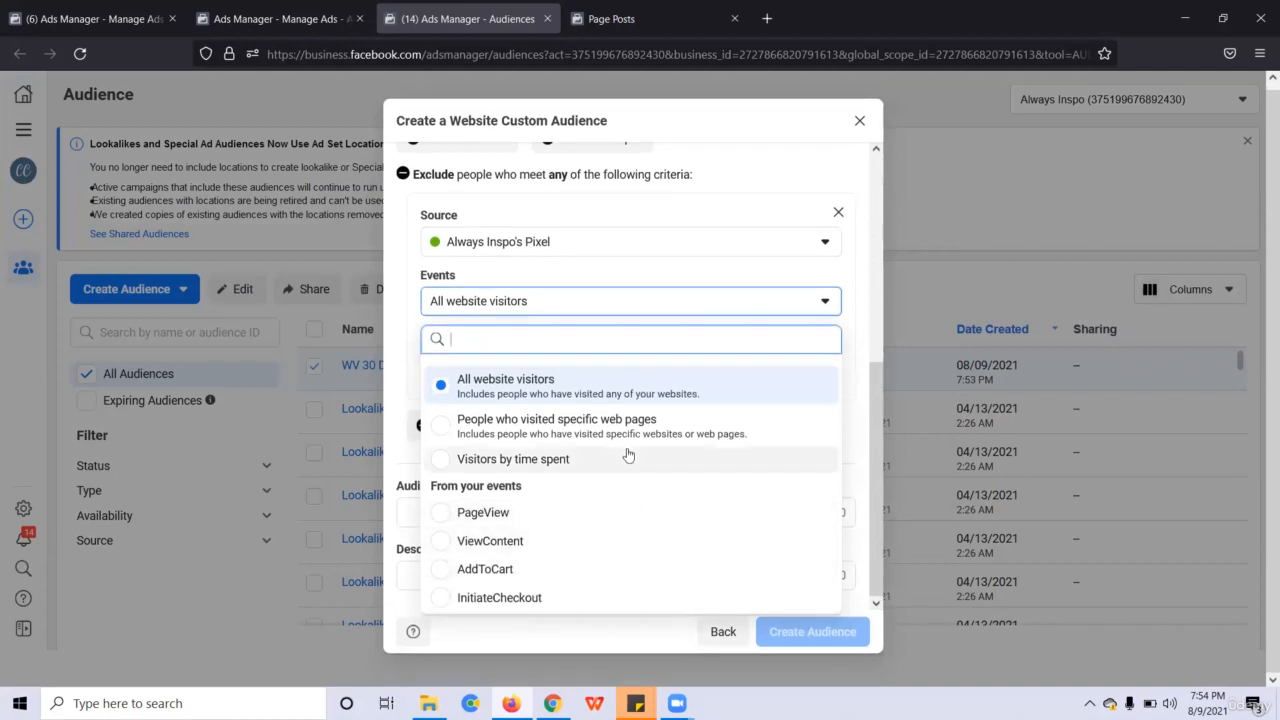
{"action": "type", "text": "pur"}
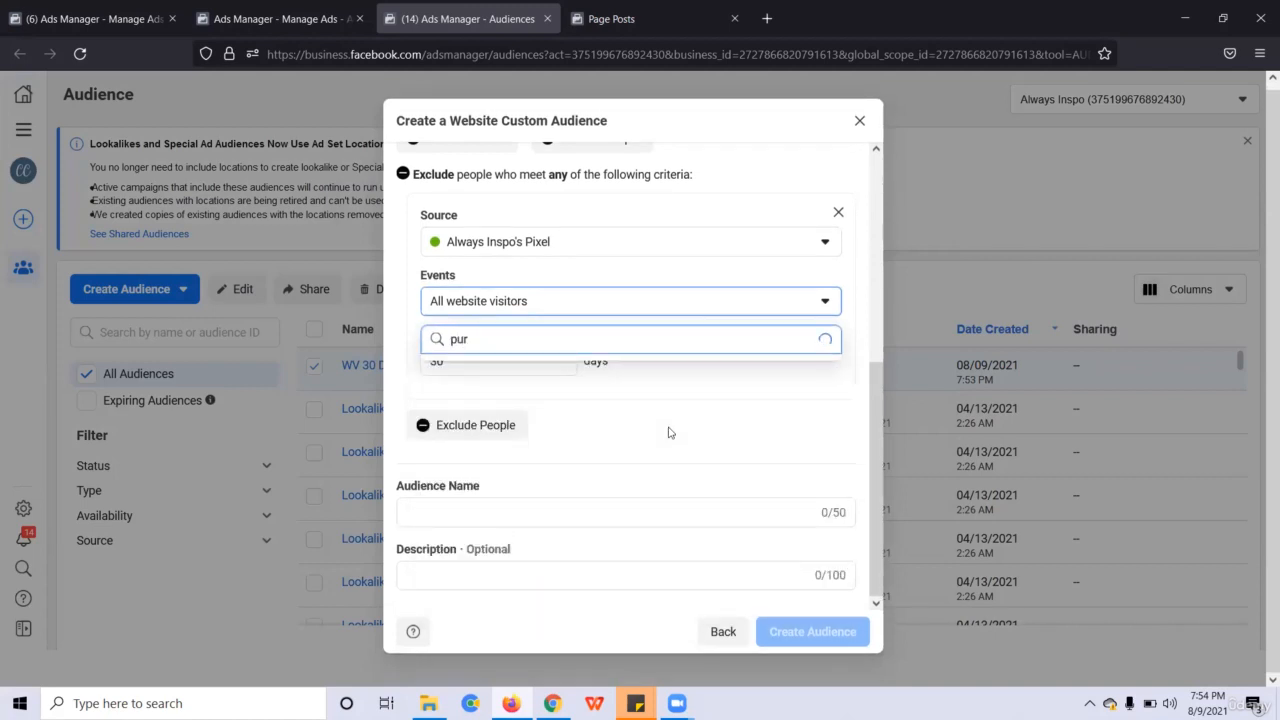
{"action": "key", "text": "BackSpace"}
{"action": "key", "text": "BackSpace"}
{"action": "key", "text": "BackSpace"}
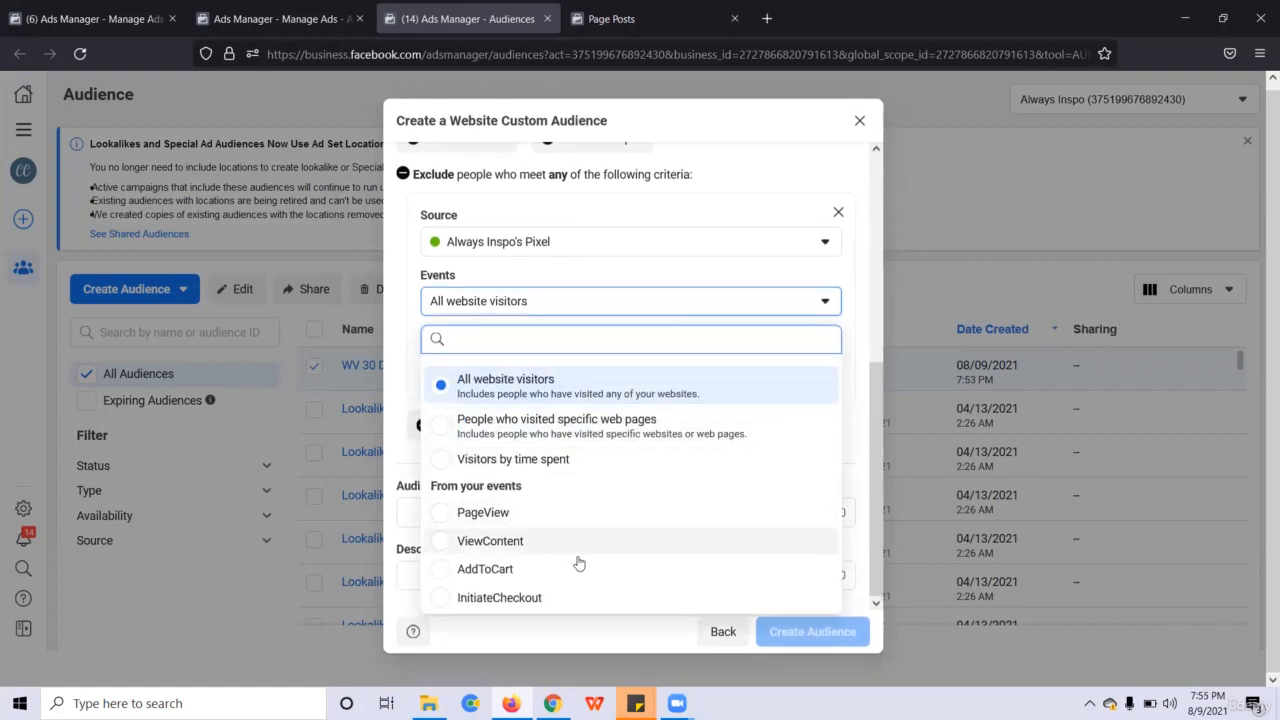
{"action": "left_click", "coordinate": [537, 596]}
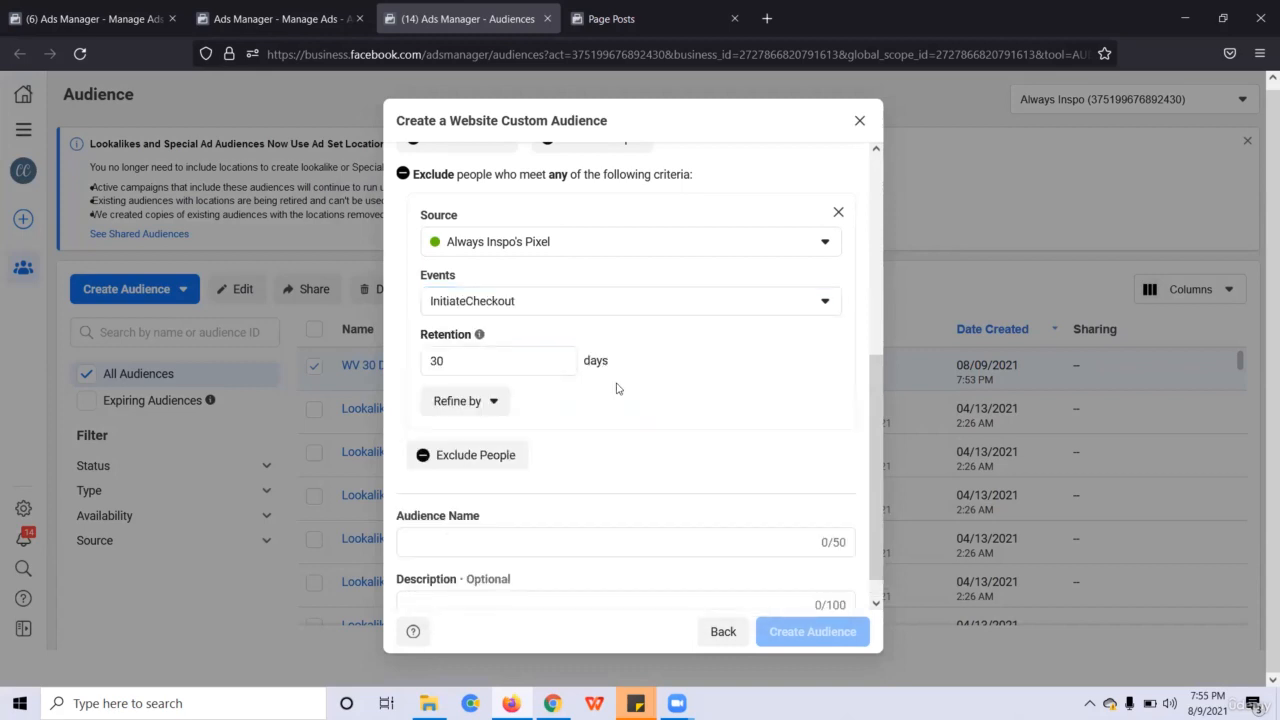
- Review the included website visitors criteria against the excluded InitiateCheckout criteria, including their events and retention periods
{"action": "scroll", "coordinate": [675, 443], "scroll_direction": "up", "scroll_amount": 3}
{"action": "scroll", "coordinate": [675, 443], "scroll_direction": "up", "scroll_amount": 2}
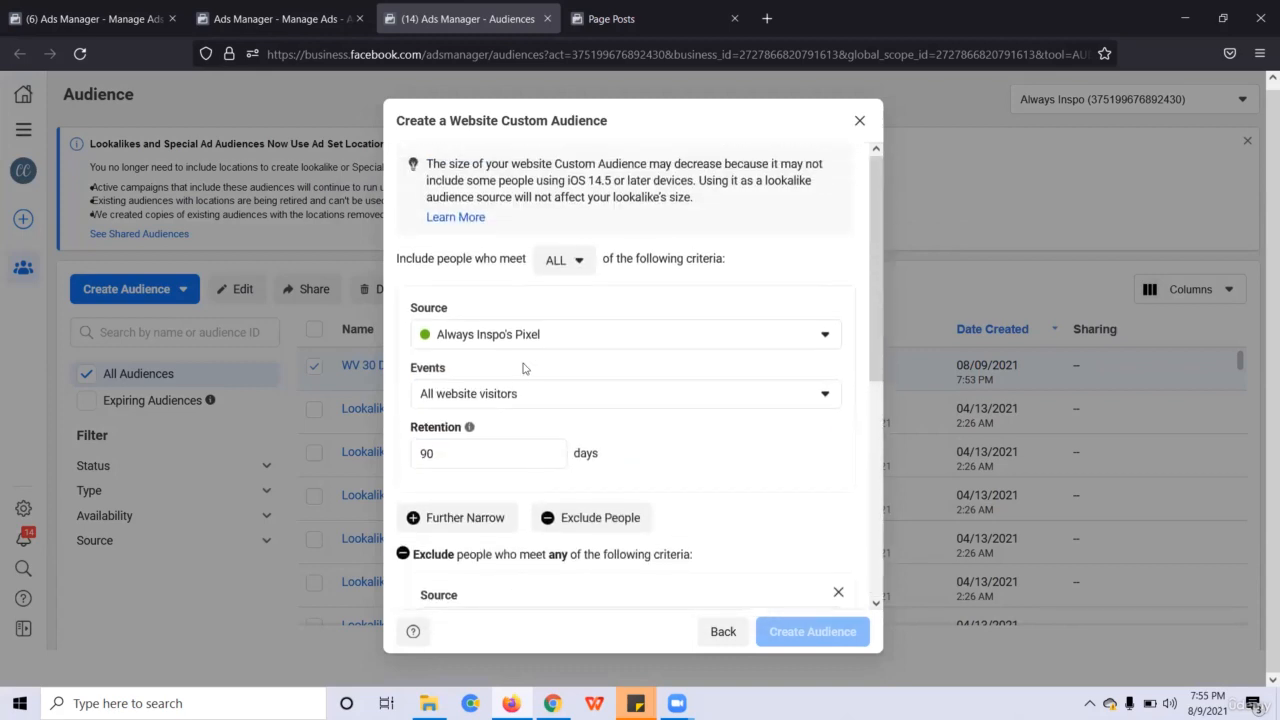
{"action": "scroll", "coordinate": [700, 474], "scroll_direction": "down", "scroll_amount": 5}
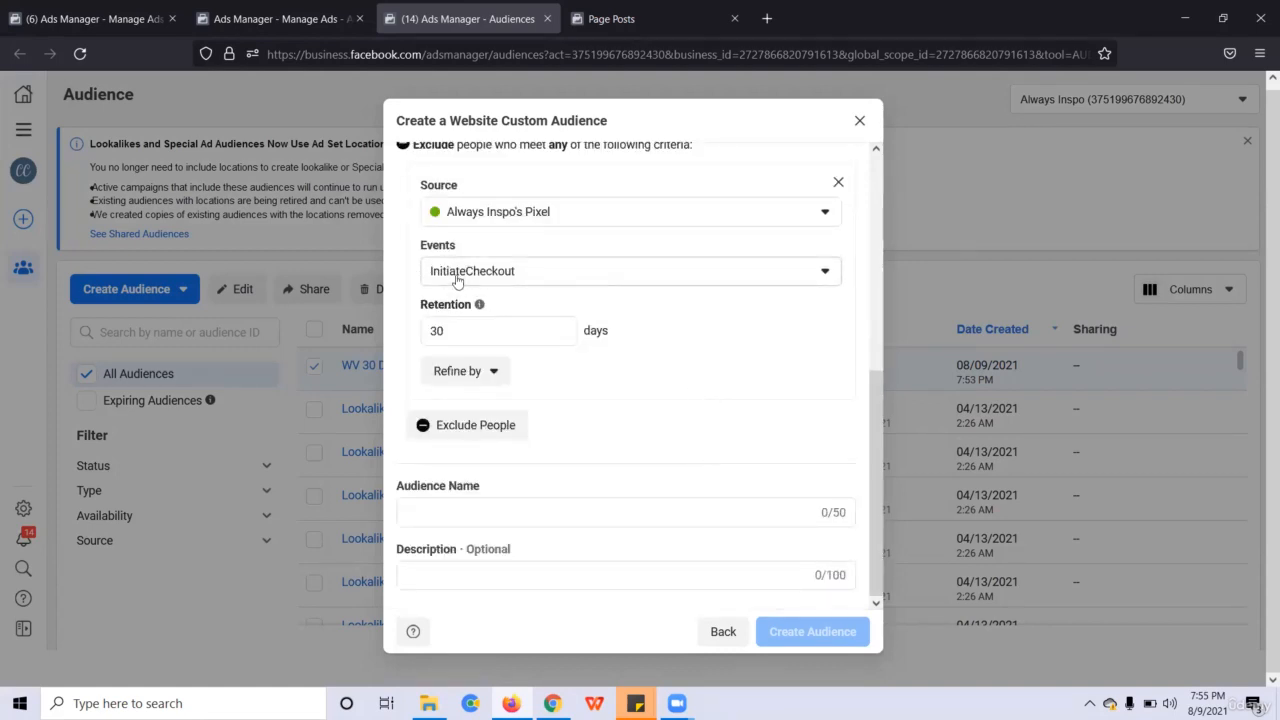
{"action": "left_click", "coordinate": [543, 274]}
{"action": "left_click", "coordinate": [543, 274]}
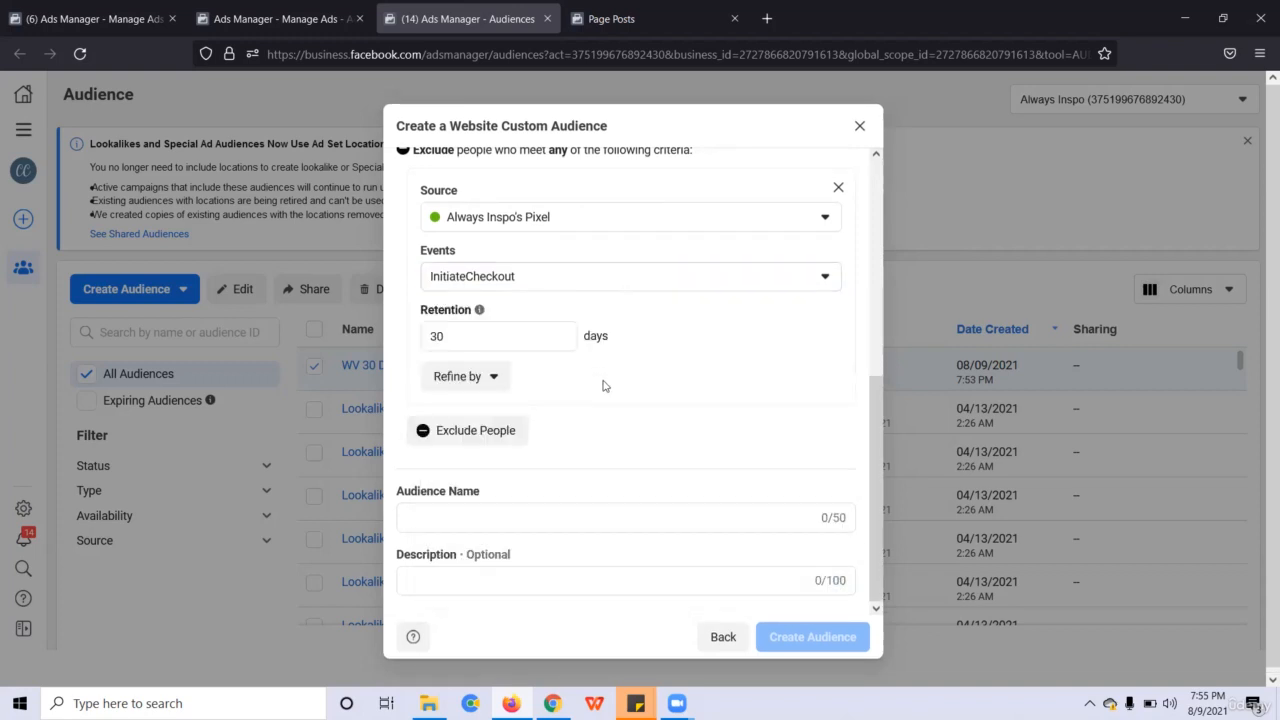
{"action": "left_click", "coordinate": [518, 341]}
{"action": "scroll", "coordinate": [632, 364], "scroll_direction": "up", "scroll_amount": 3}
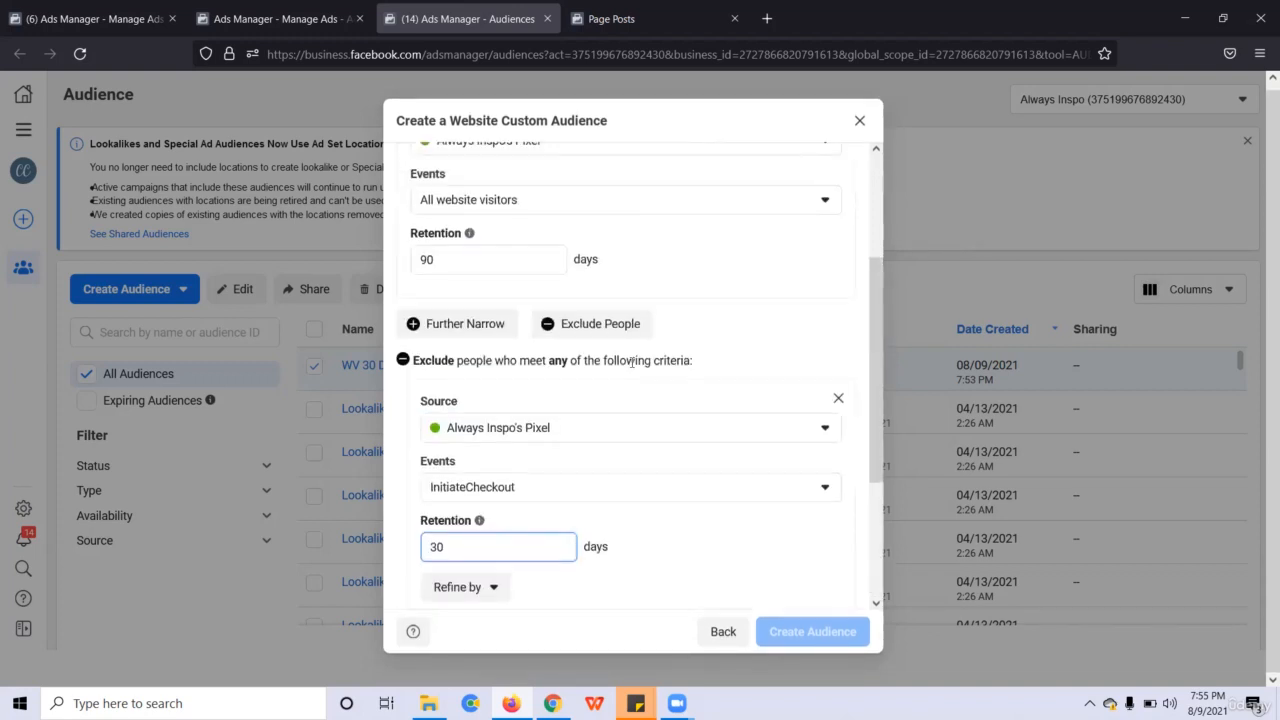
{"action": "scroll", "coordinate": [632, 360], "scroll_direction": "down", "scroll_amount": 1}
{"action": "scroll", "coordinate": [620, 375], "scroll_direction": "up", "scroll_amount": 3}
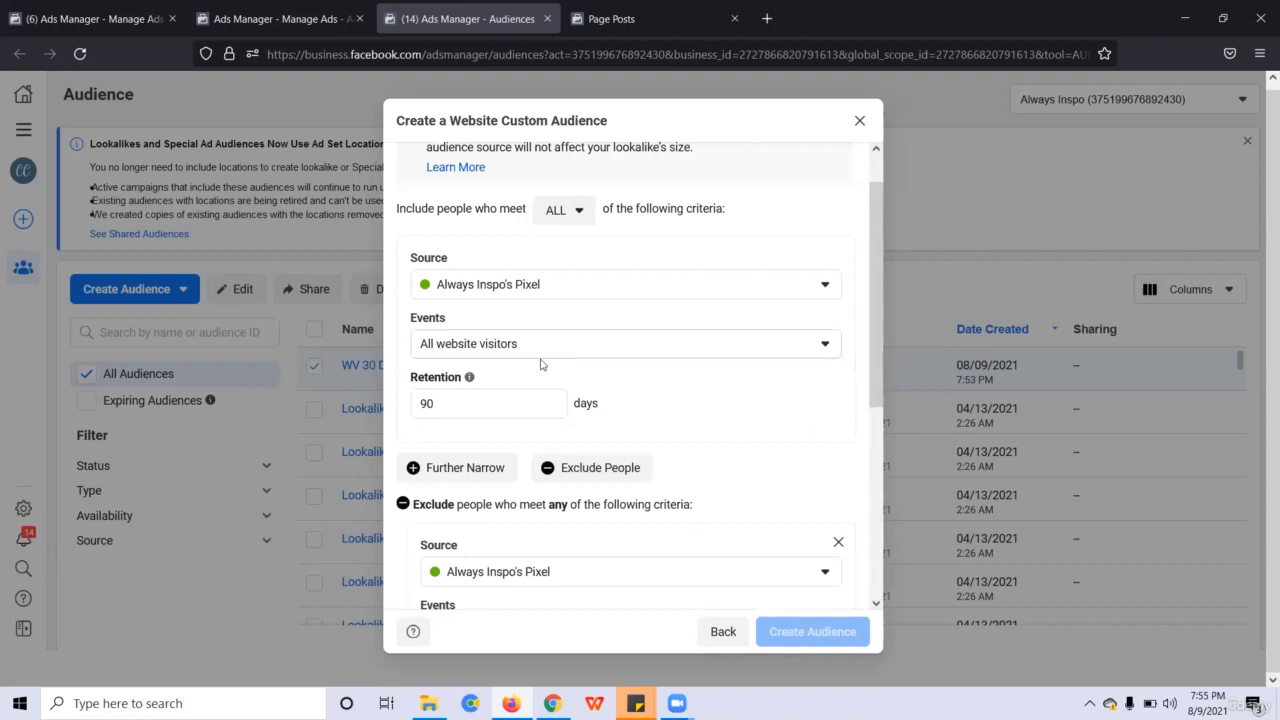
- Leave the website audience form and start a custom audience from the Customer list source instead
{"action": "scroll", "coordinate": [633, 403], "scroll_direction": "down", "scroll_amount": 1}
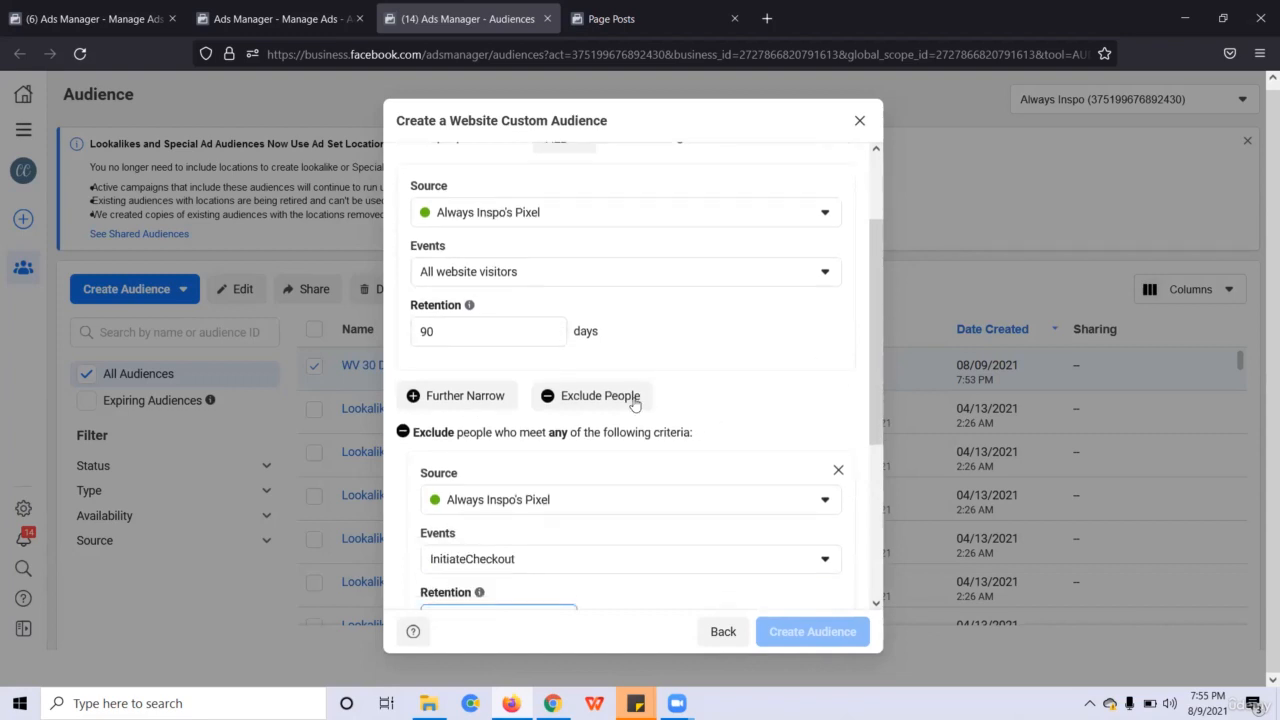
{"action": "scroll", "coordinate": [633, 403], "scroll_direction": "down", "scroll_amount": 1}
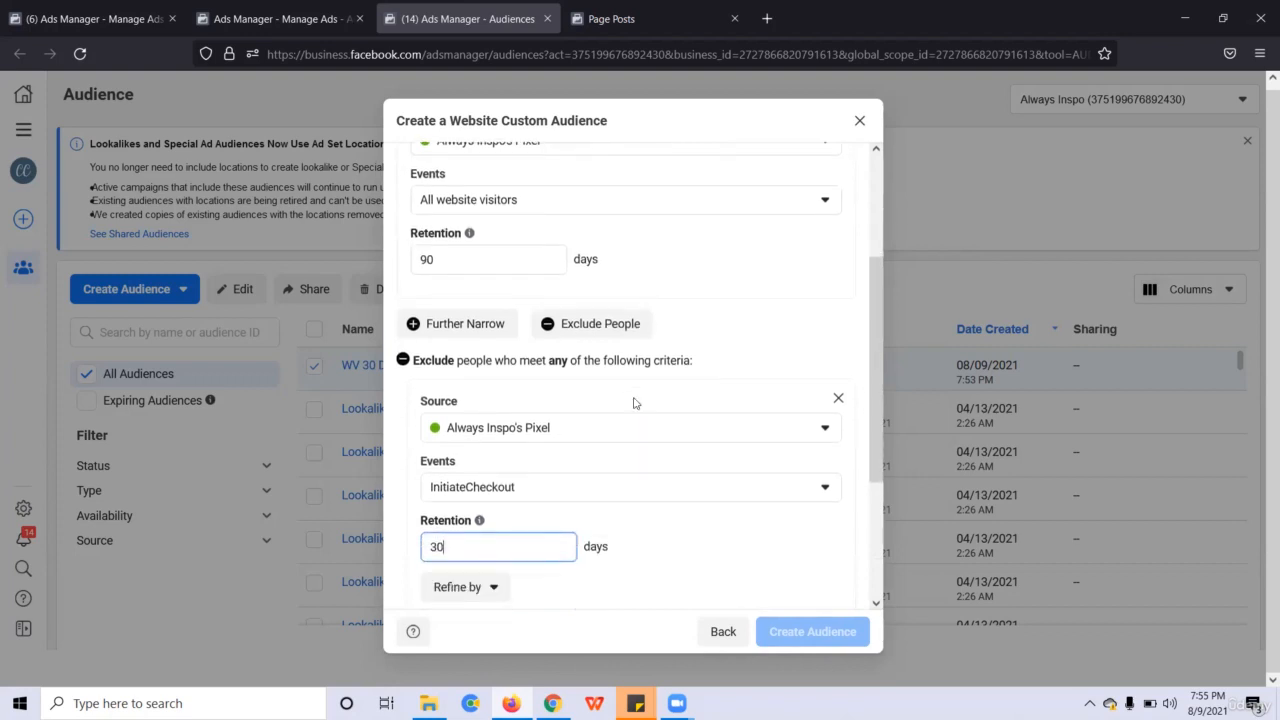
{"action": "scroll", "coordinate": [633, 403], "scroll_direction": "down", "scroll_amount": 1}
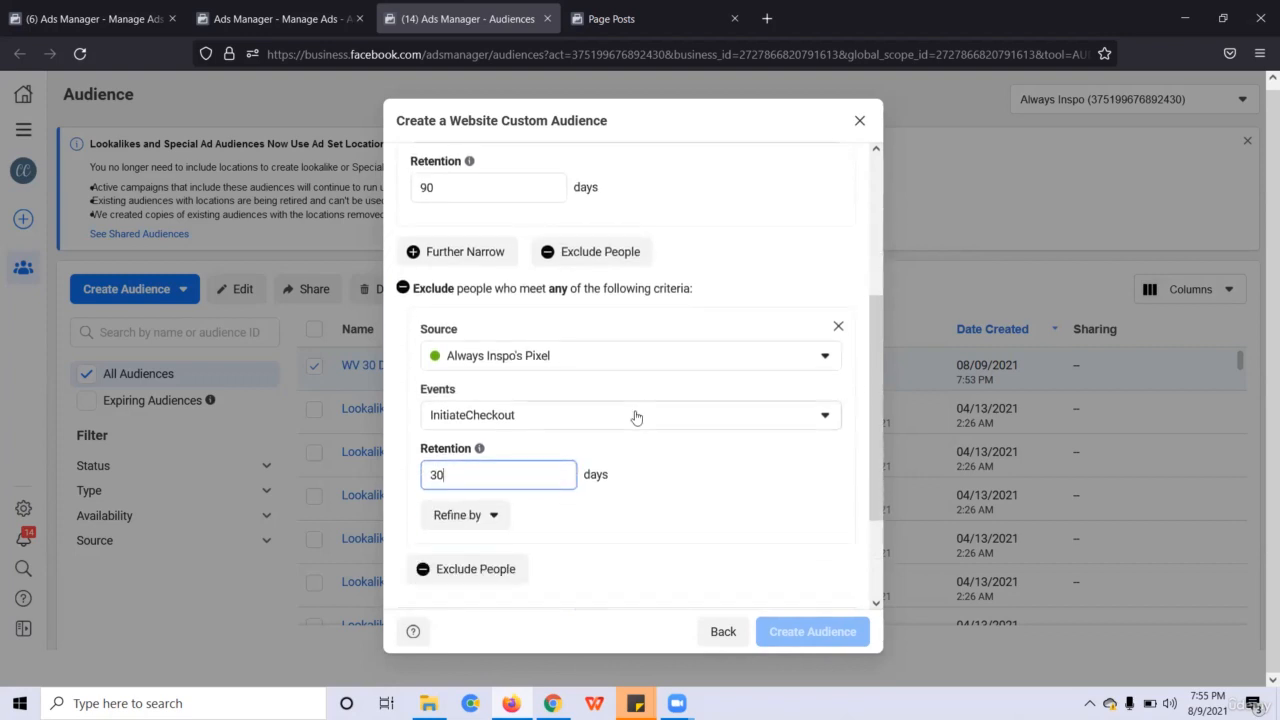
{"action": "scroll", "coordinate": [634, 410], "scroll_direction": "down", "scroll_amount": 1}
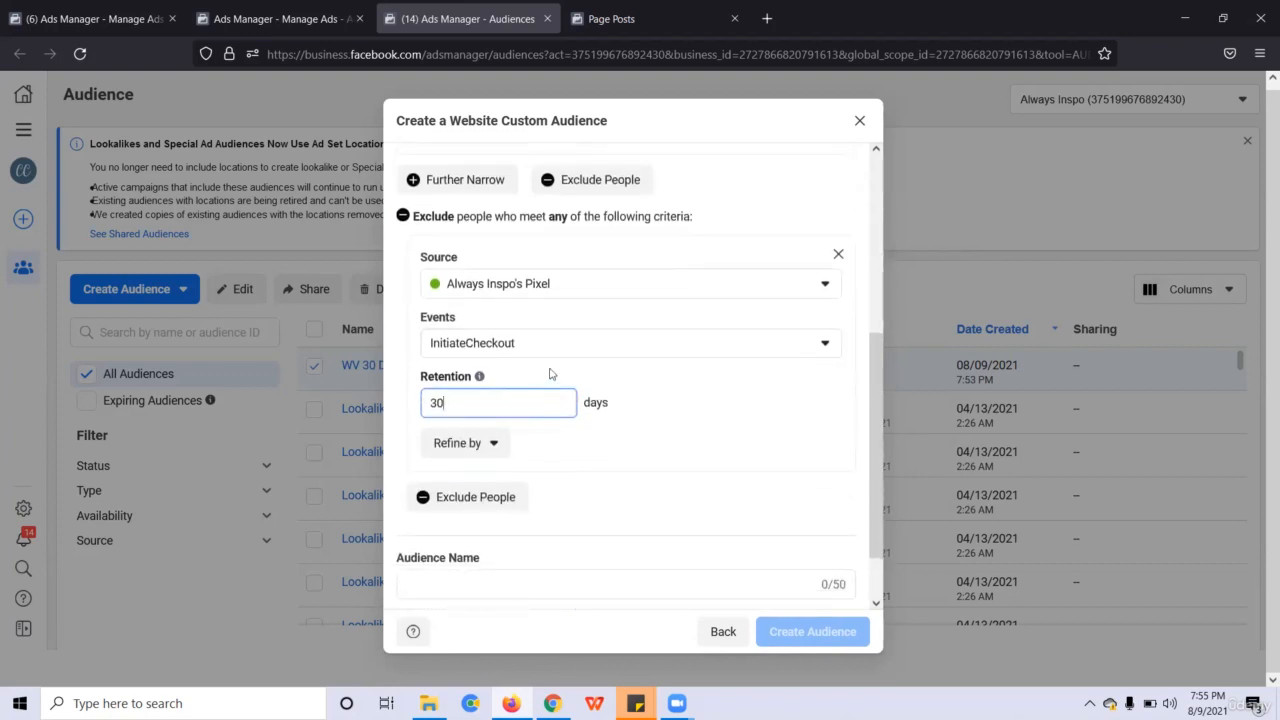
{"action": "scroll", "coordinate": [604, 424], "scroll_direction": "down", "scroll_amount": 1}
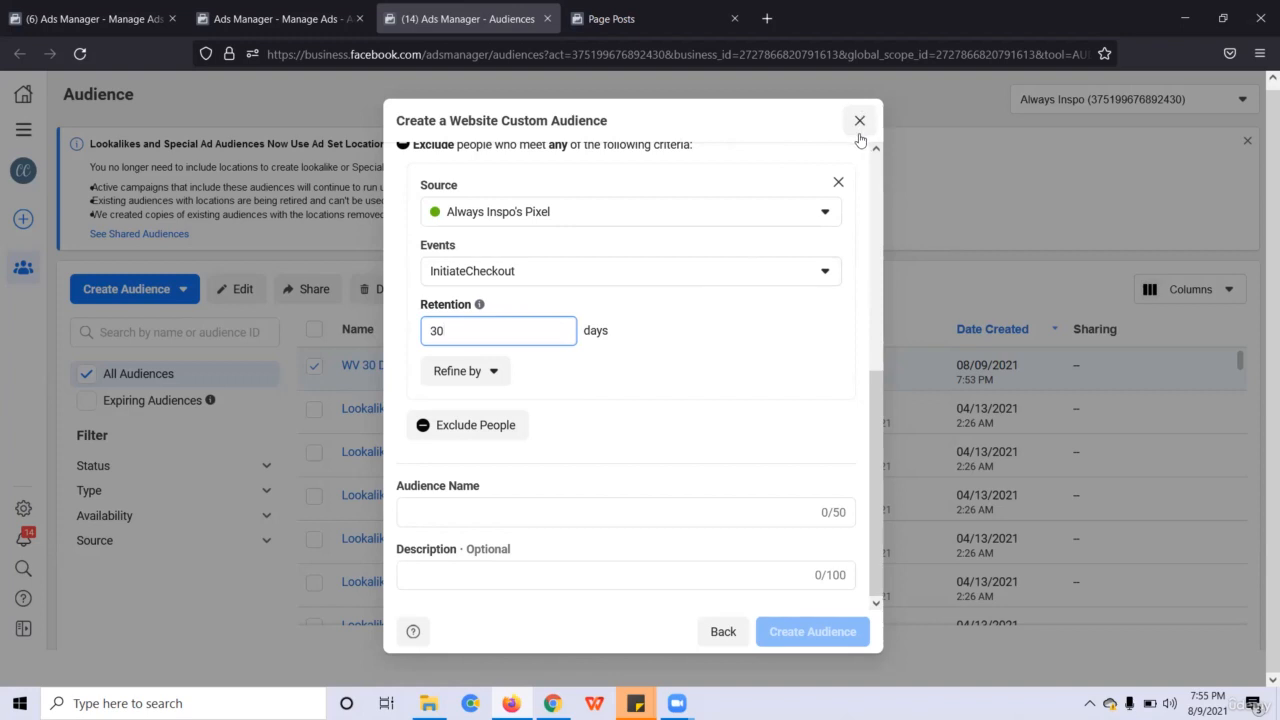
{"action": "scroll", "coordinate": [751, 249], "scroll_direction": "up", "scroll_amount": 4}
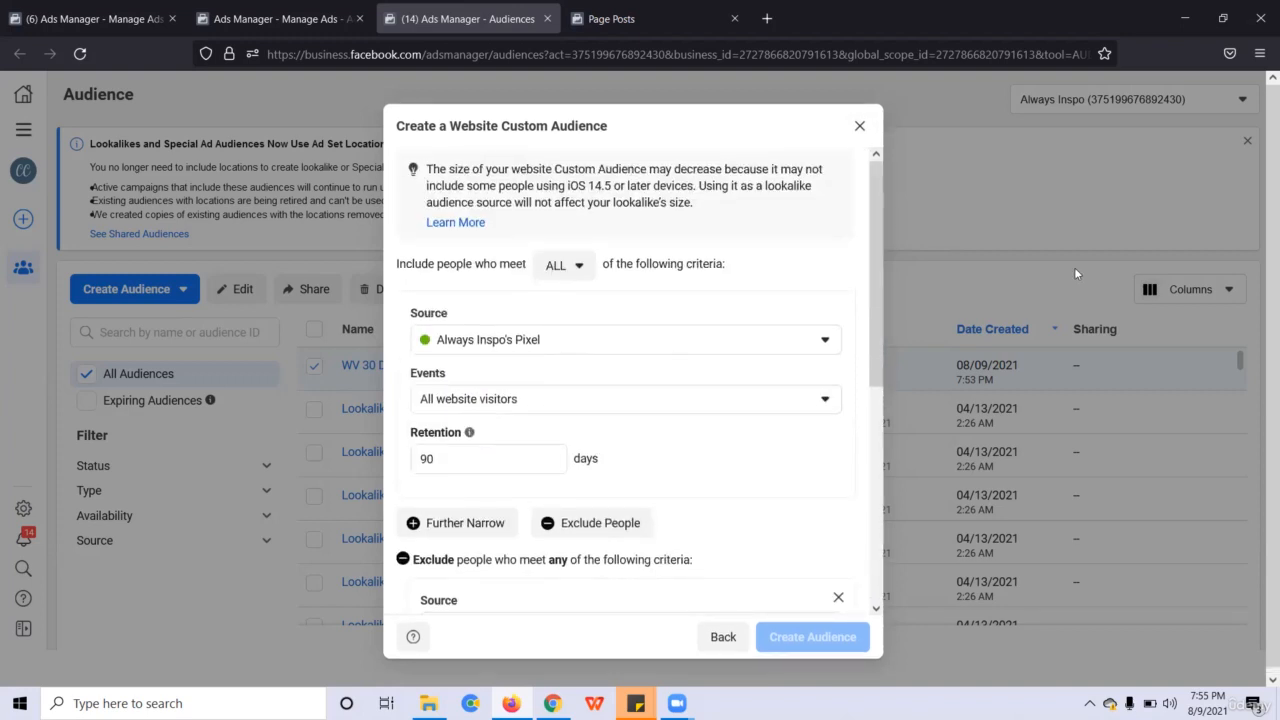
{"action": "left_click", "coordinate": [725, 636]}
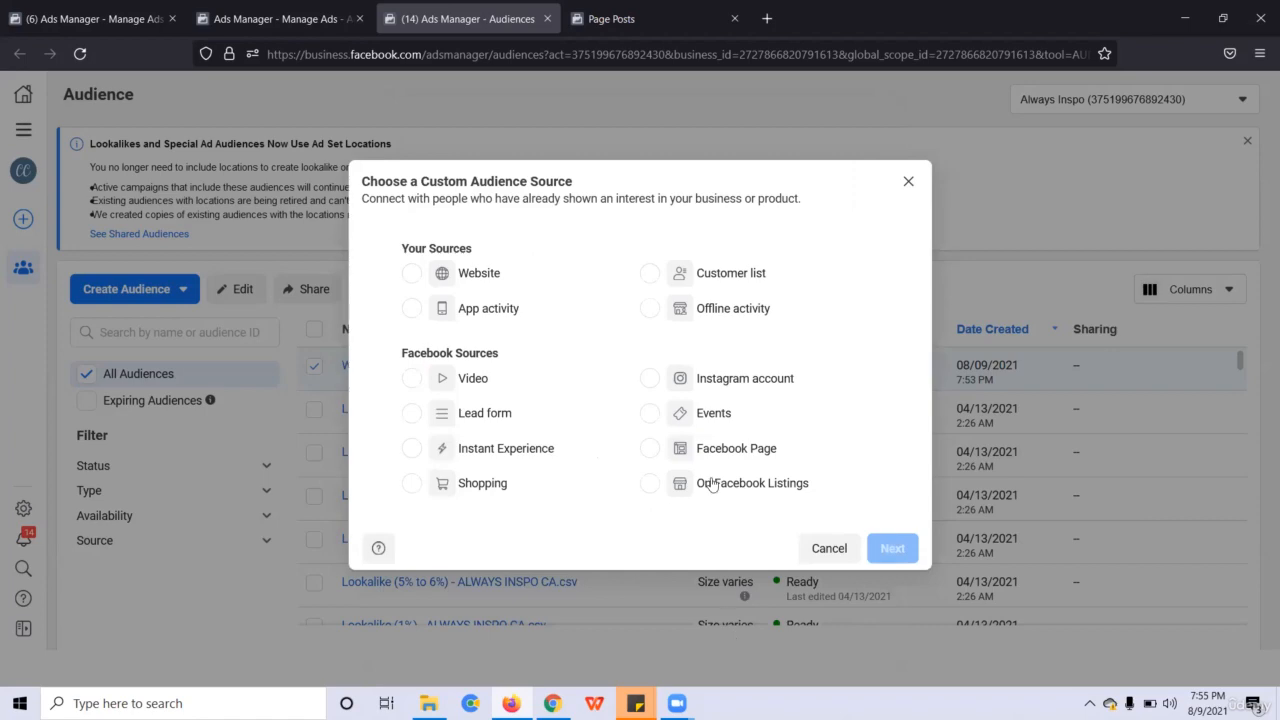
{"action": "left_click", "coordinate": [736, 272]}
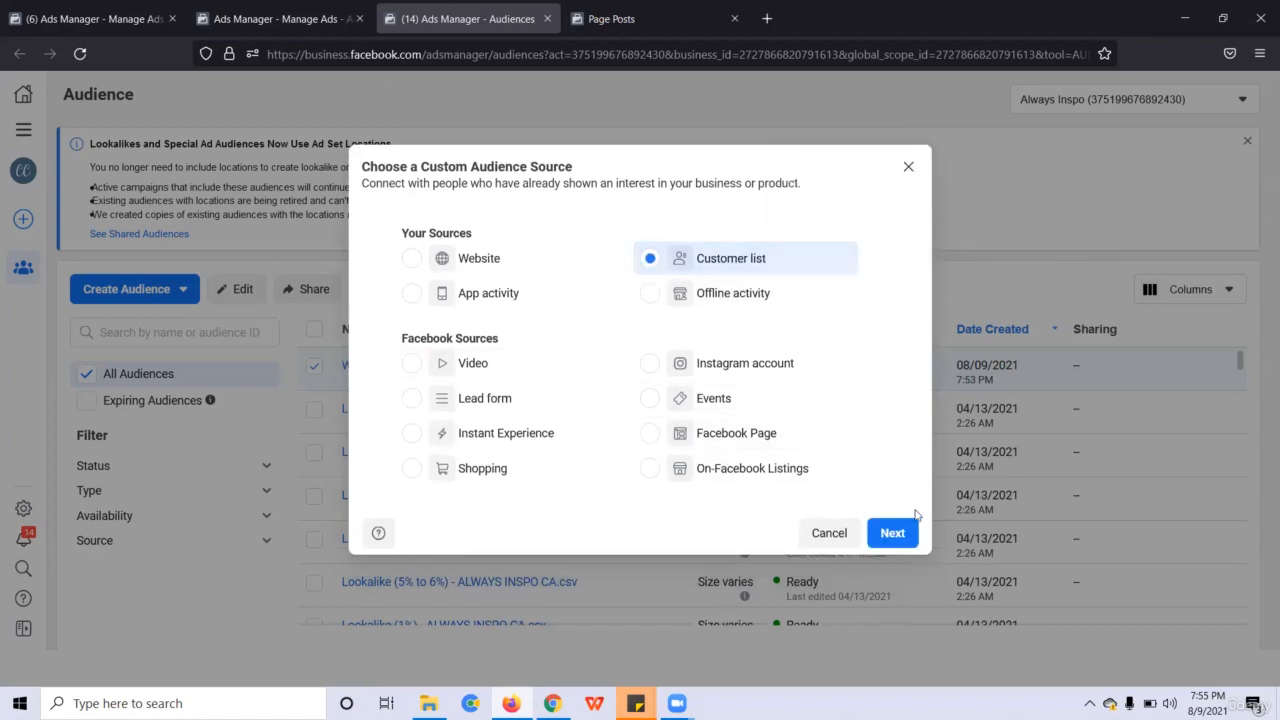
{"action": "left_click", "coordinate": [891, 532]}
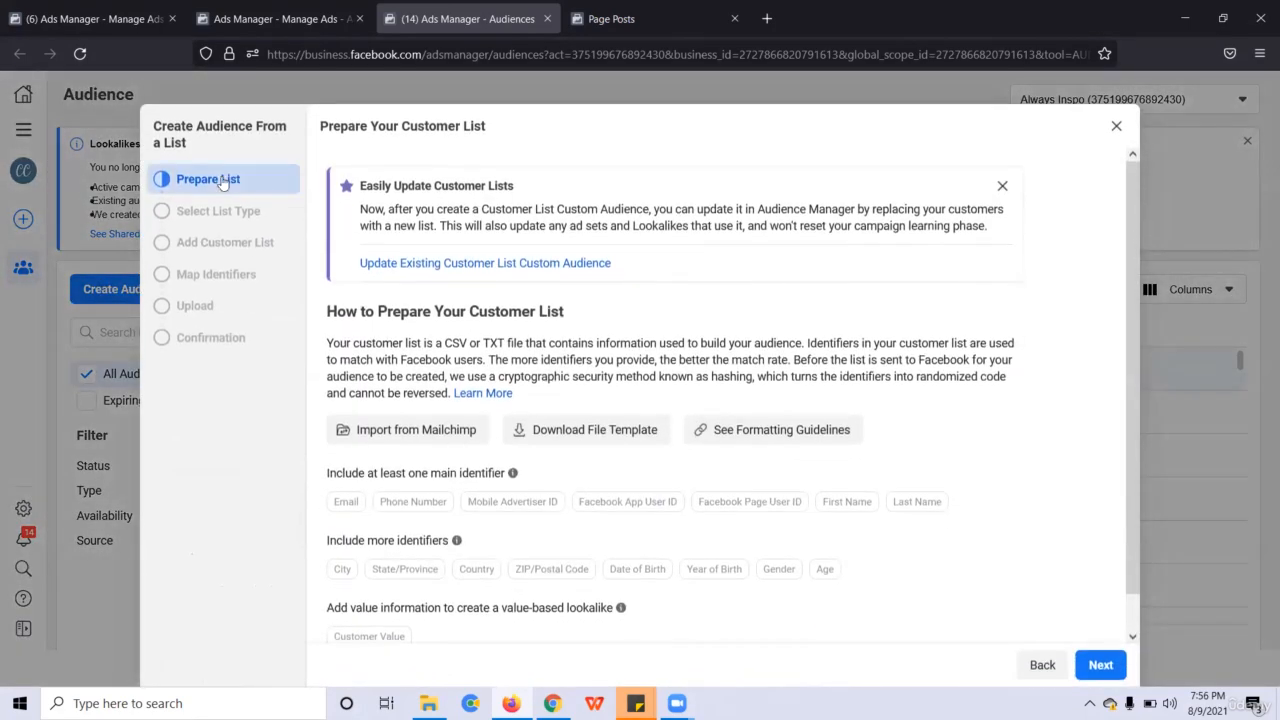
- Go through the customer list preparation guidance and specify that the list includes a customer value column
{"action": "scroll", "coordinate": [490, 505], "scroll_direction": "down", "scroll_amount": 1}
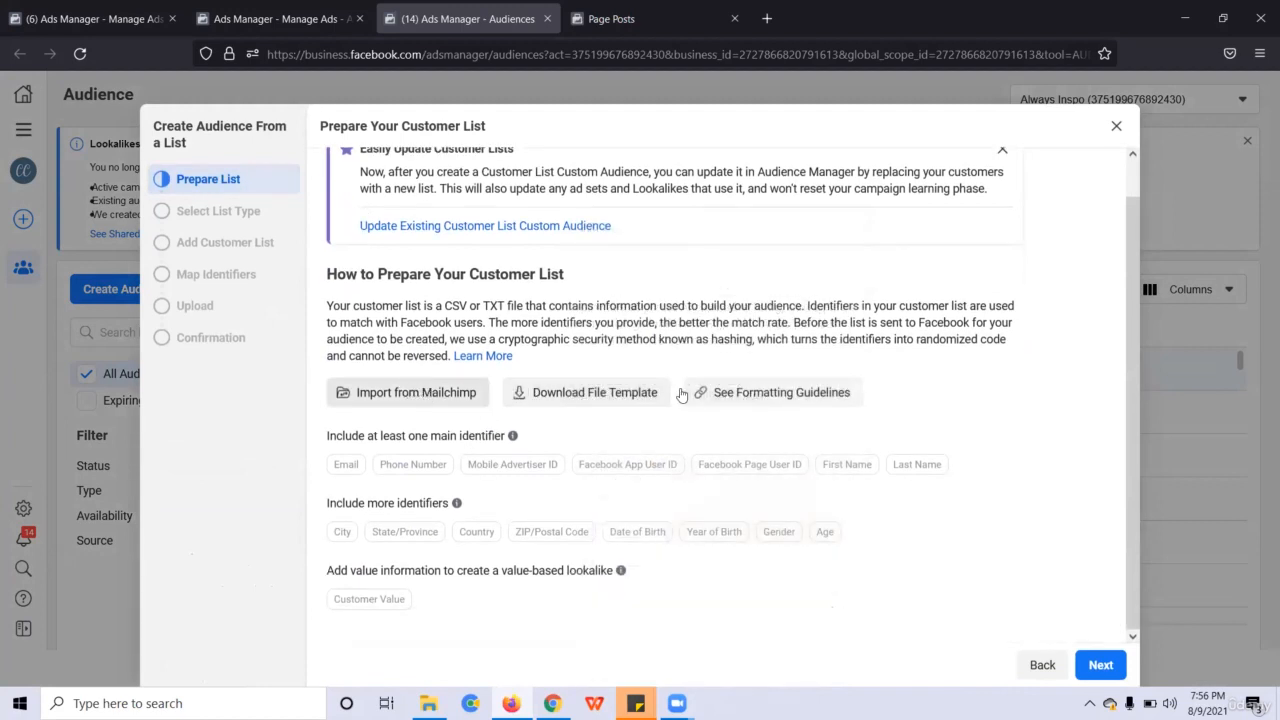
{"action": "mouse_move", "coordinate": [716, 469]}
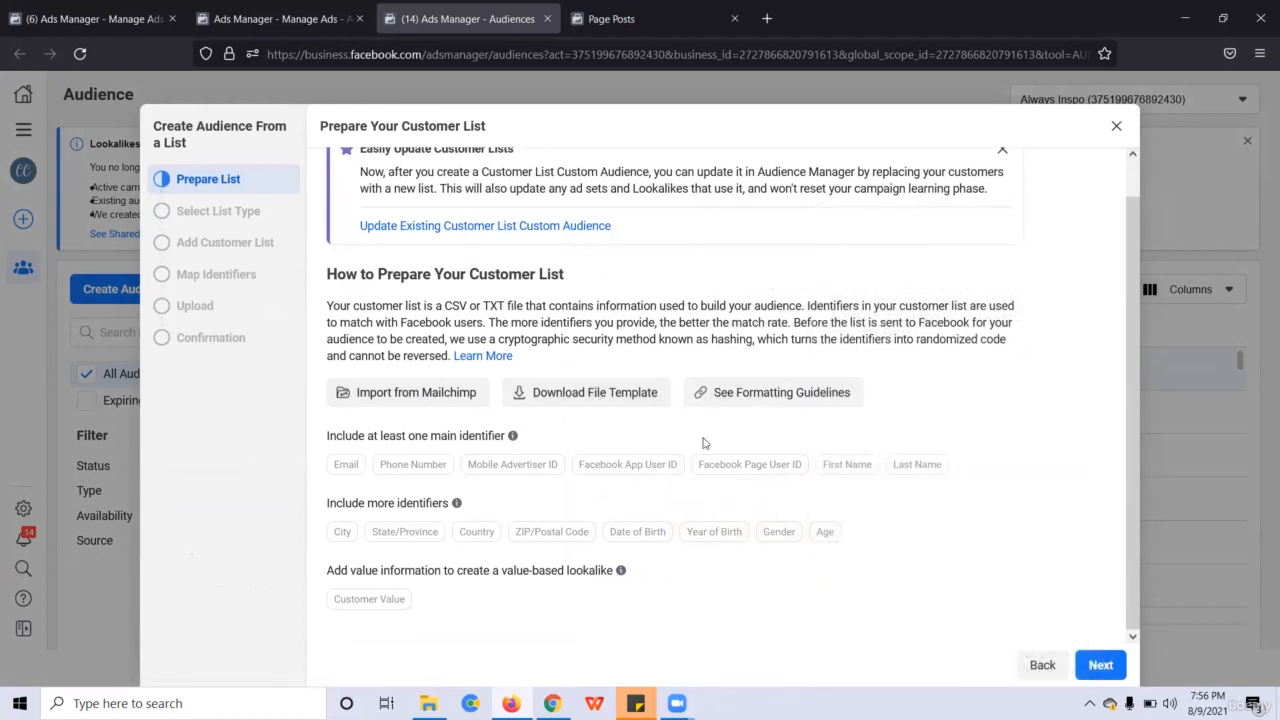
{"action": "scroll", "coordinate": [515, 320], "scroll_direction": "up", "scroll_amount": 1}
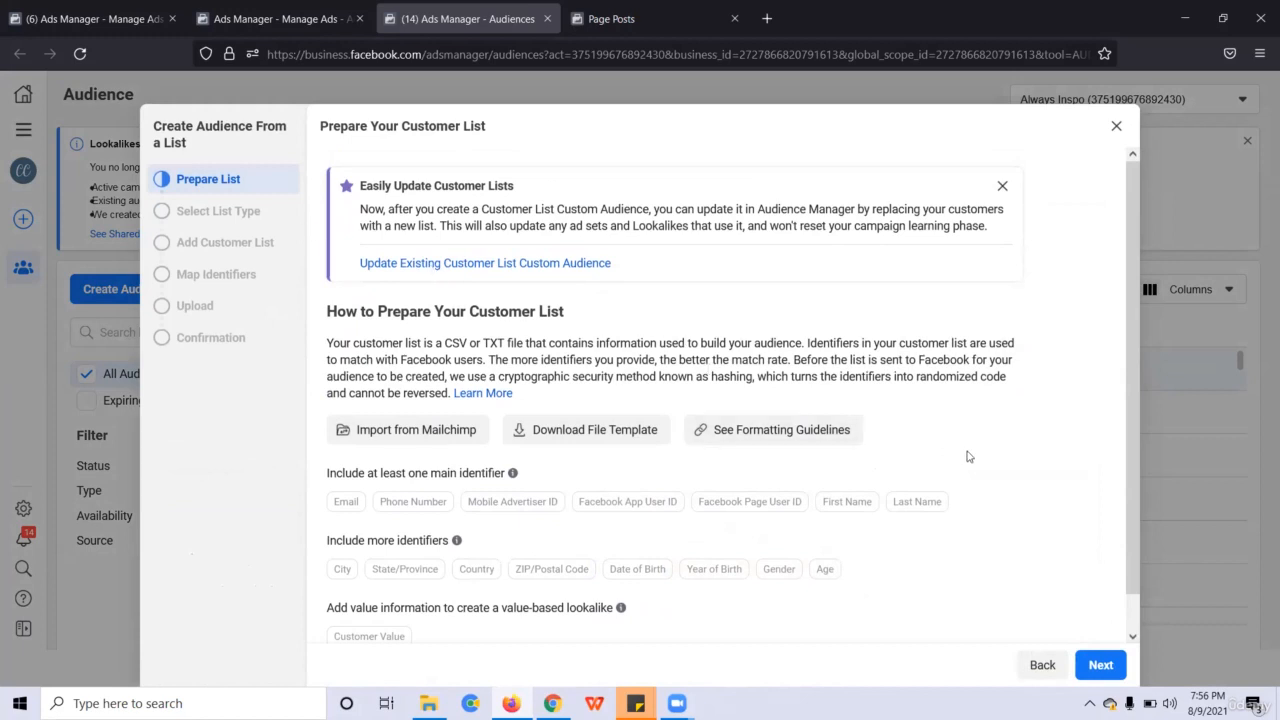
{"action": "scroll", "coordinate": [967, 456], "scroll_direction": "down", "scroll_amount": 1}
{"action": "left_click", "coordinate": [1092, 664]}
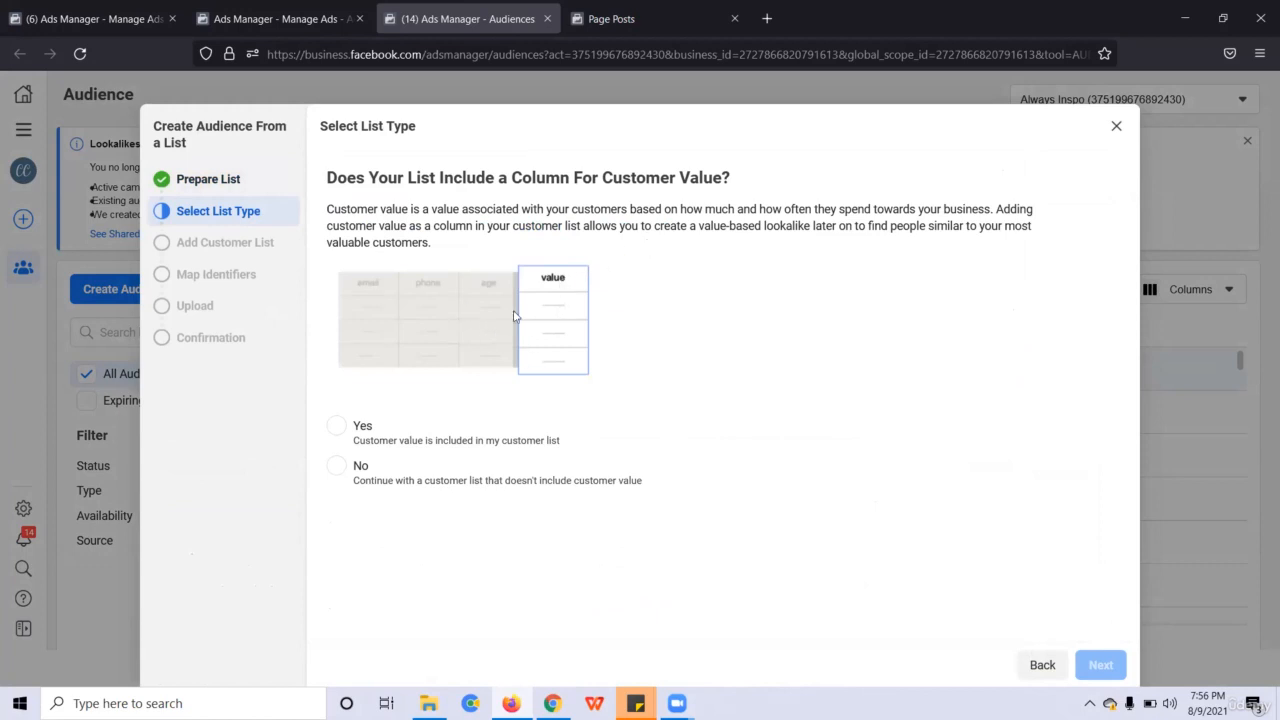
{"action": "left_click", "coordinate": [337, 436]}
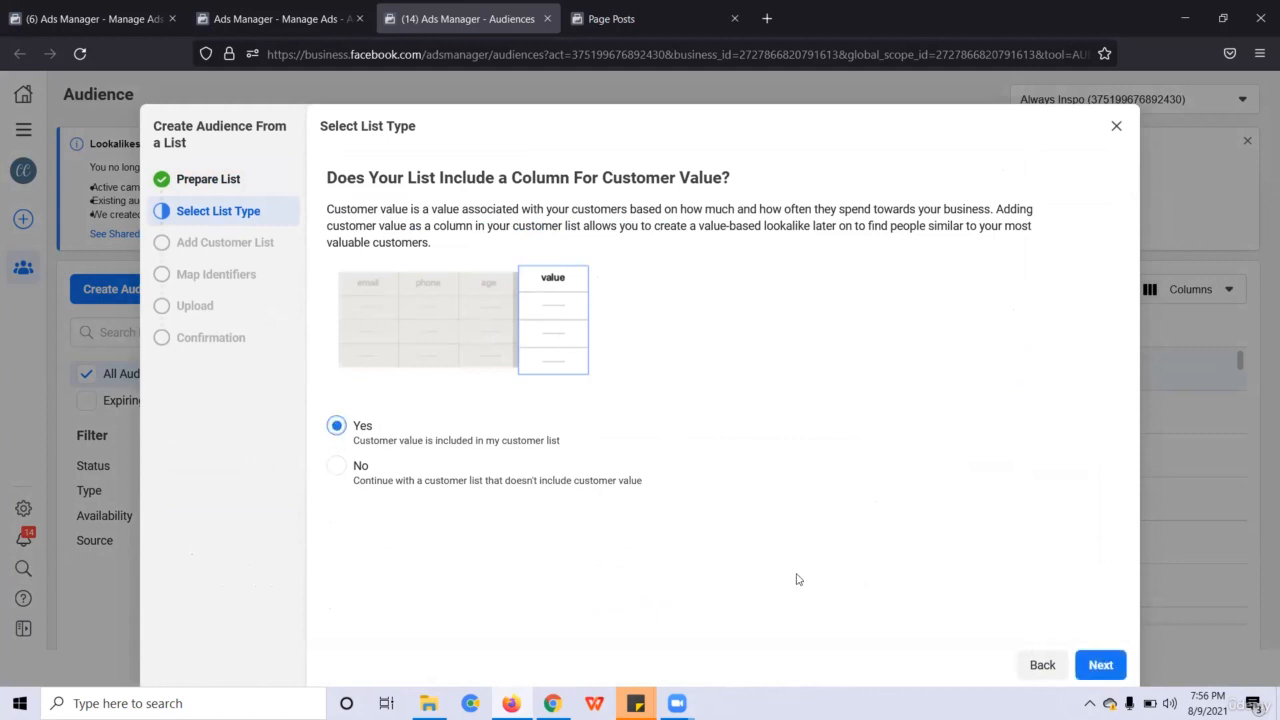
{"action": "left_click", "coordinate": [1101, 666]}
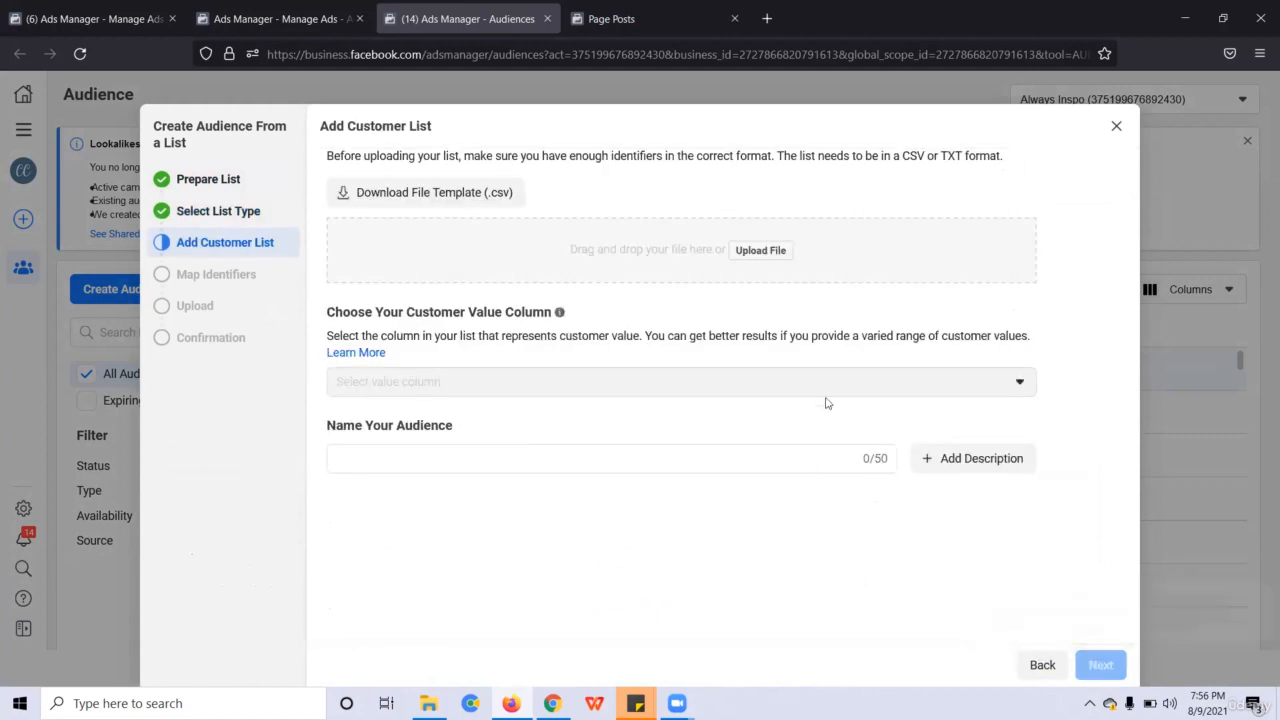
- Look over the file upload area, the customer value explanation and the audience name field for adding the customer list
{"action": "left_click", "coordinate": [759, 256]}
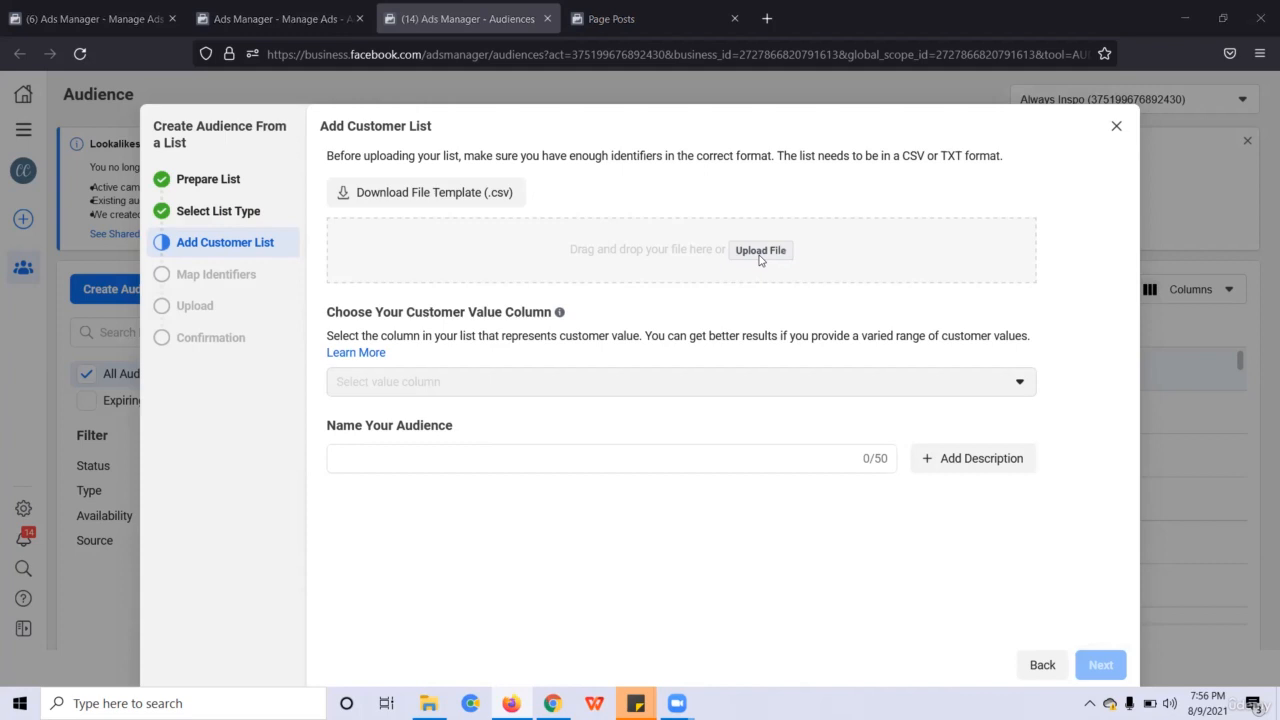
{"action": "left_click", "coordinate": [911, 123]}
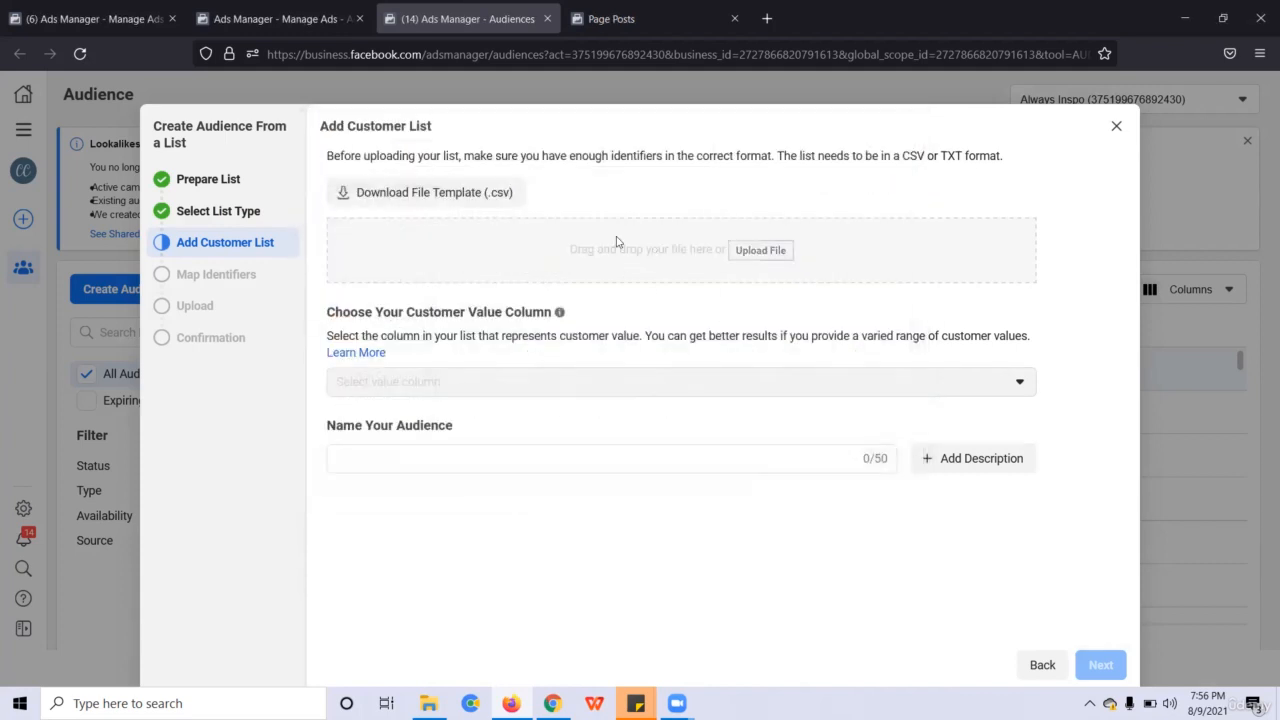
{"action": "left_click_drag", "start_coordinate": [540, 240], "coordinate": [713, 285]}
{"action": "left_click", "coordinate": [667, 270]}
{"action": "left_click_drag", "start_coordinate": [572, 249], "coordinate": [651, 300]}
{"action": "left_click", "coordinate": [651, 300]}
{"action": "mouse_move", "coordinate": [560, 312]}
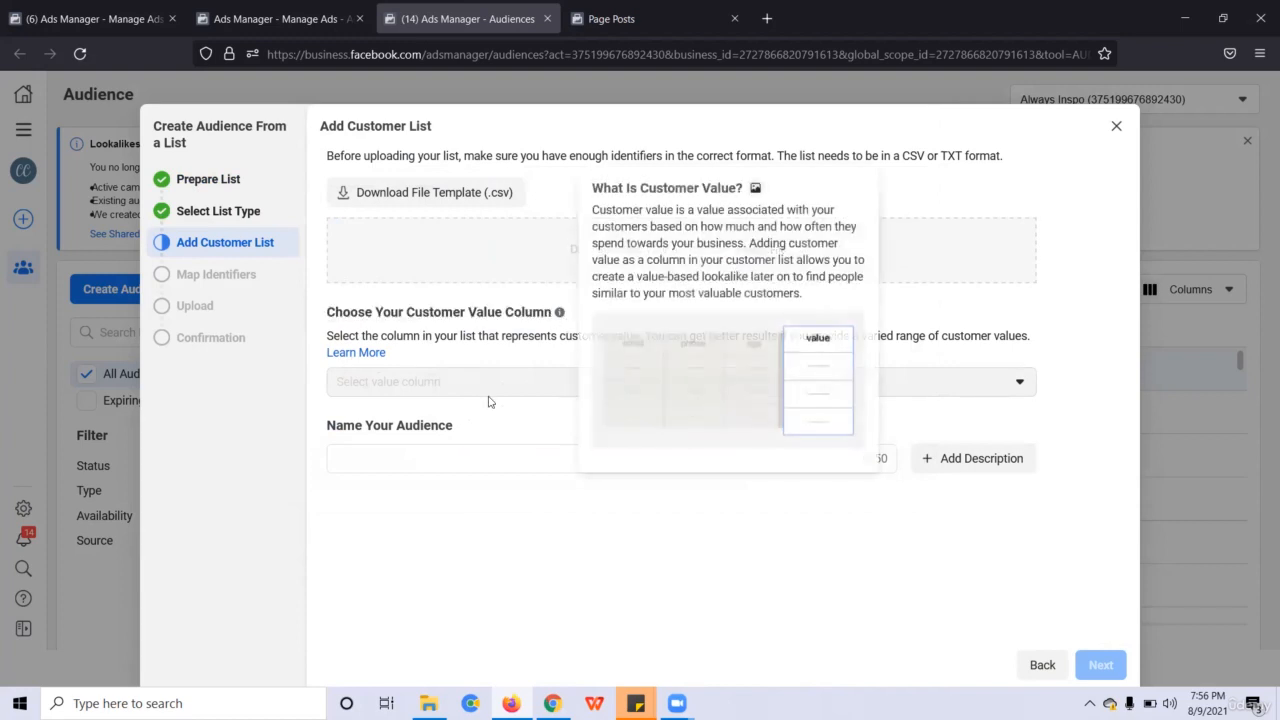
{"action": "left_click", "coordinate": [570, 460]}
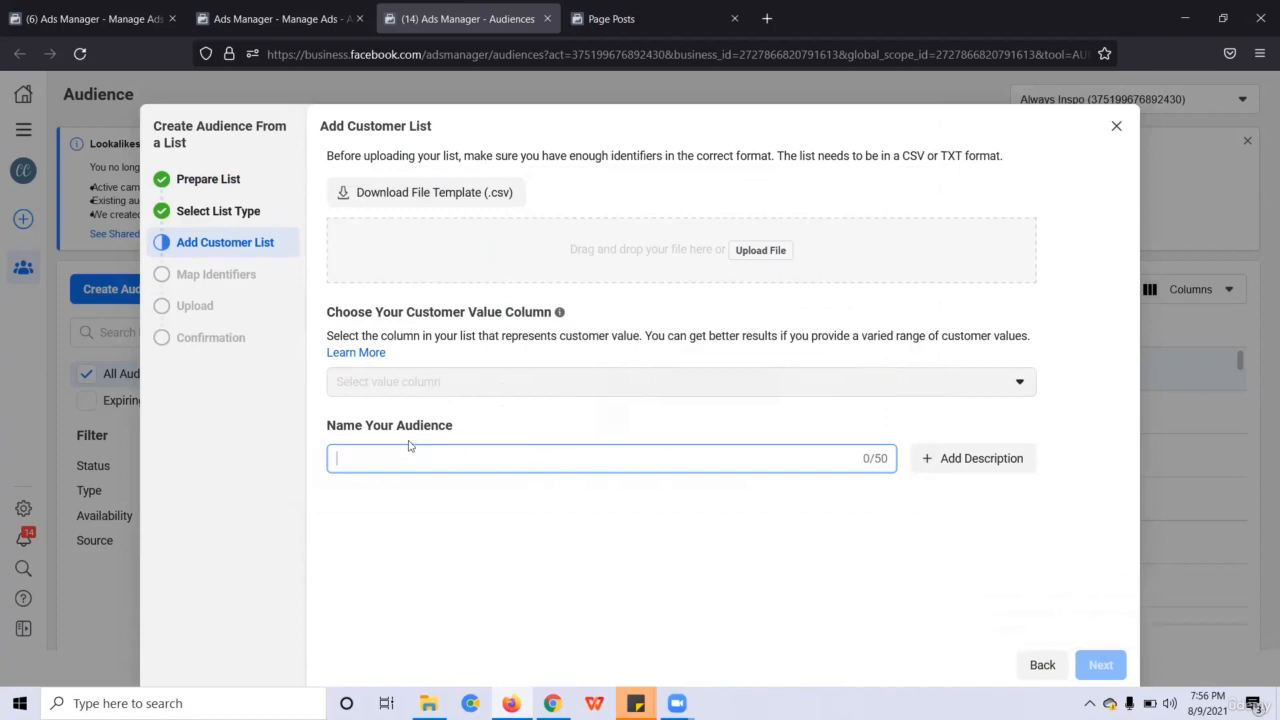
{"action": "left_click", "coordinate": [212, 252]}
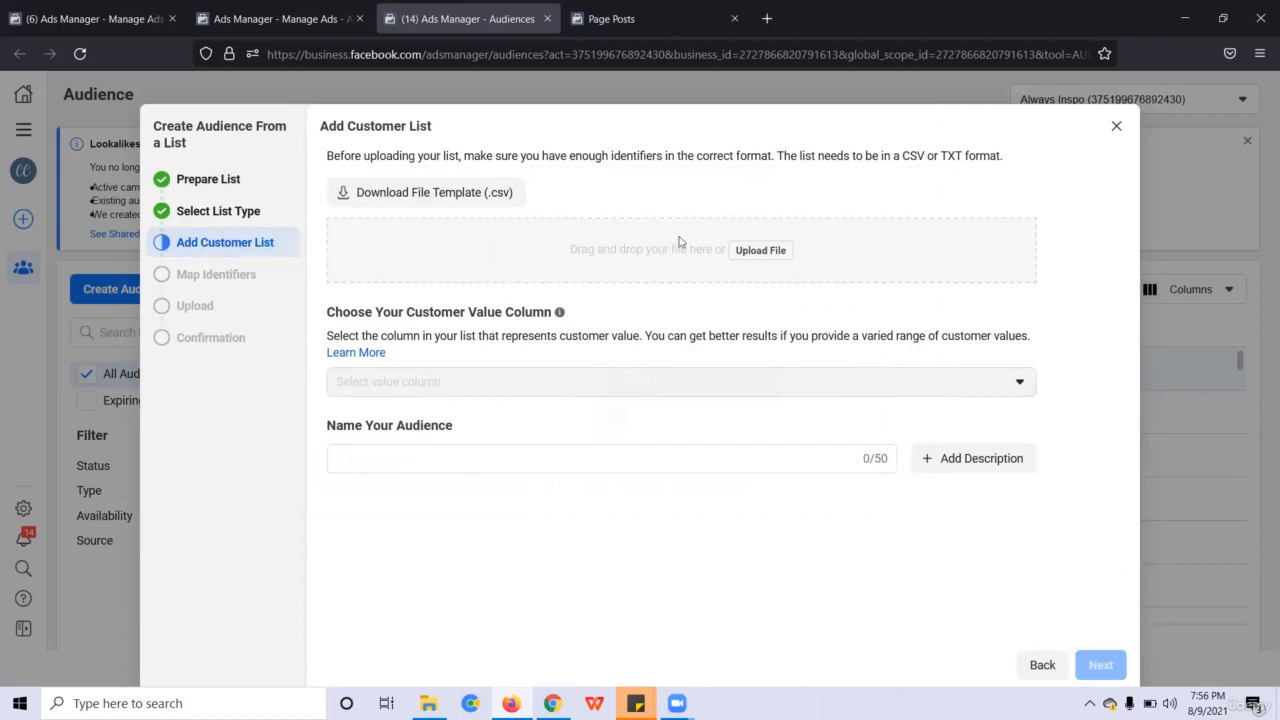
- Open the file selection for the customer list upload and browse the Downloads folder for a suitable file
{"action": "left_click", "coordinate": [776, 255]}
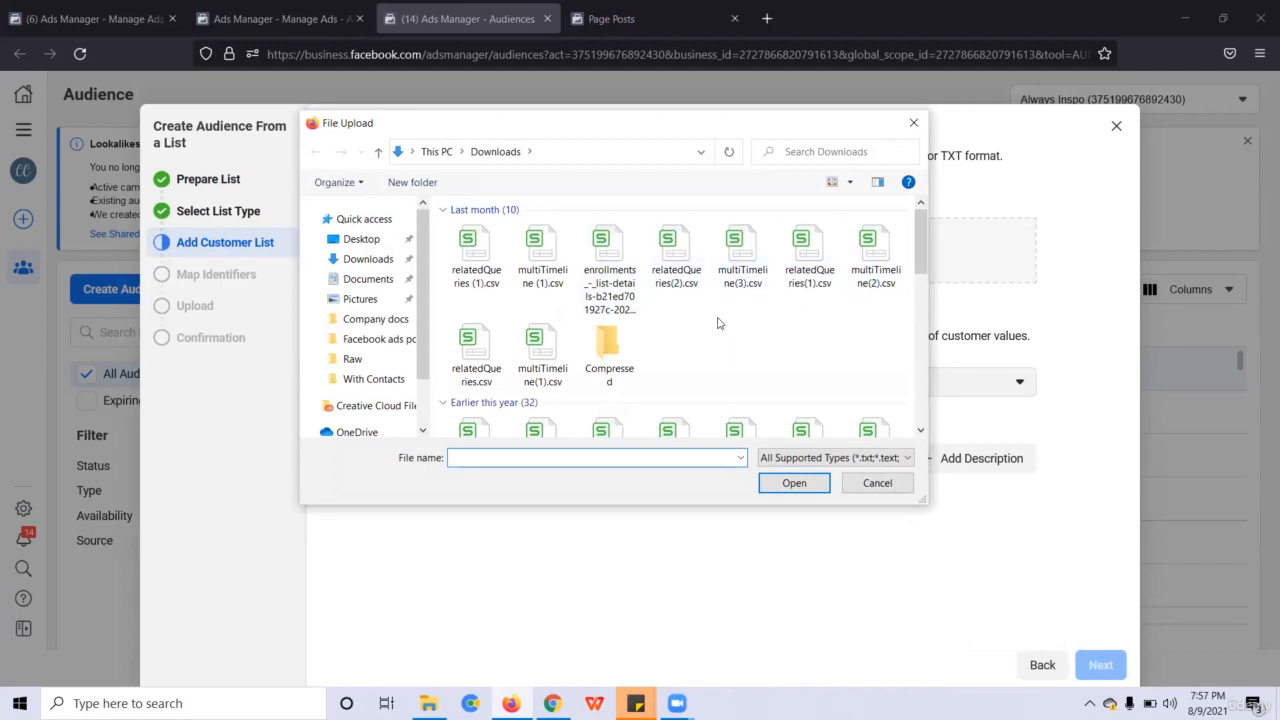
{"action": "scroll", "coordinate": [725, 325], "scroll_direction": "down", "scroll_amount": 2}
{"action": "scroll", "coordinate": [730, 331], "scroll_direction": "down", "scroll_amount": 2}
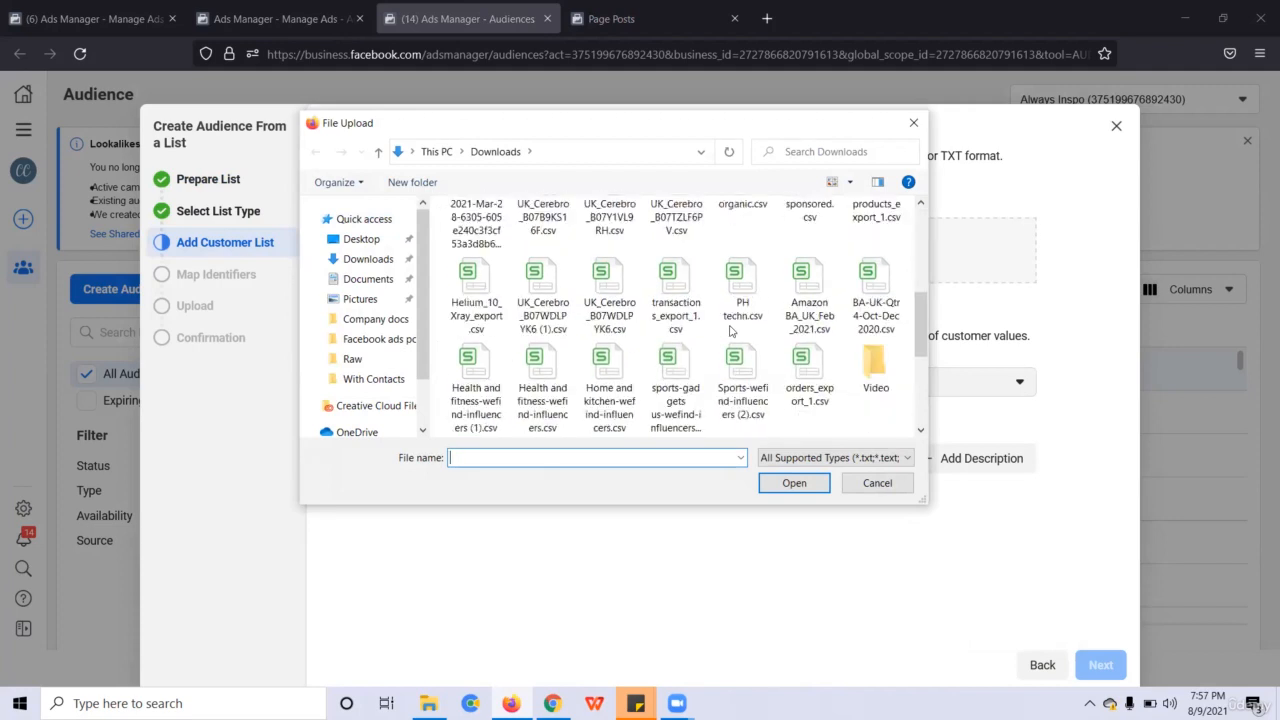
{"action": "scroll", "coordinate": [730, 331], "scroll_direction": "down", "scroll_amount": 5}
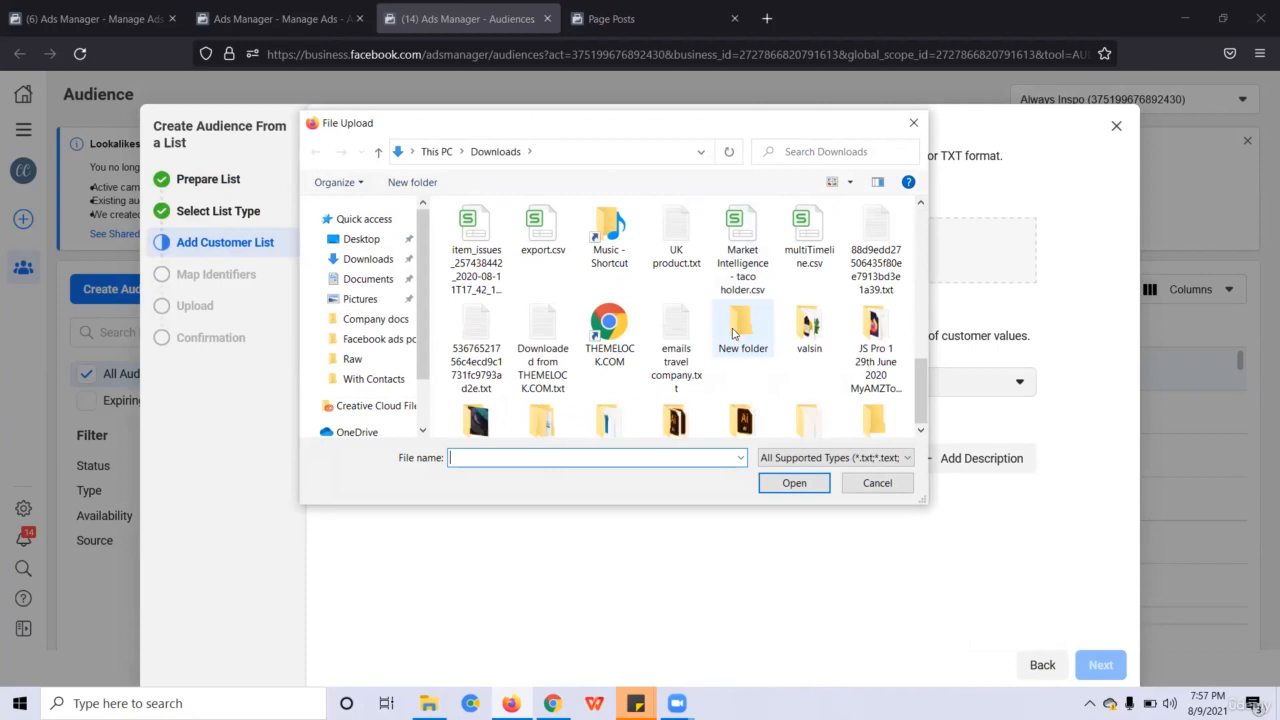
{"action": "scroll", "coordinate": [730, 331], "scroll_direction": "down", "scroll_amount": 1}
- Try to choose All Customers.csv and customers_export_1 (2).csv by searching the Downloads folder for "cust"
{"action": "left_click", "coordinate": [834, 149]}
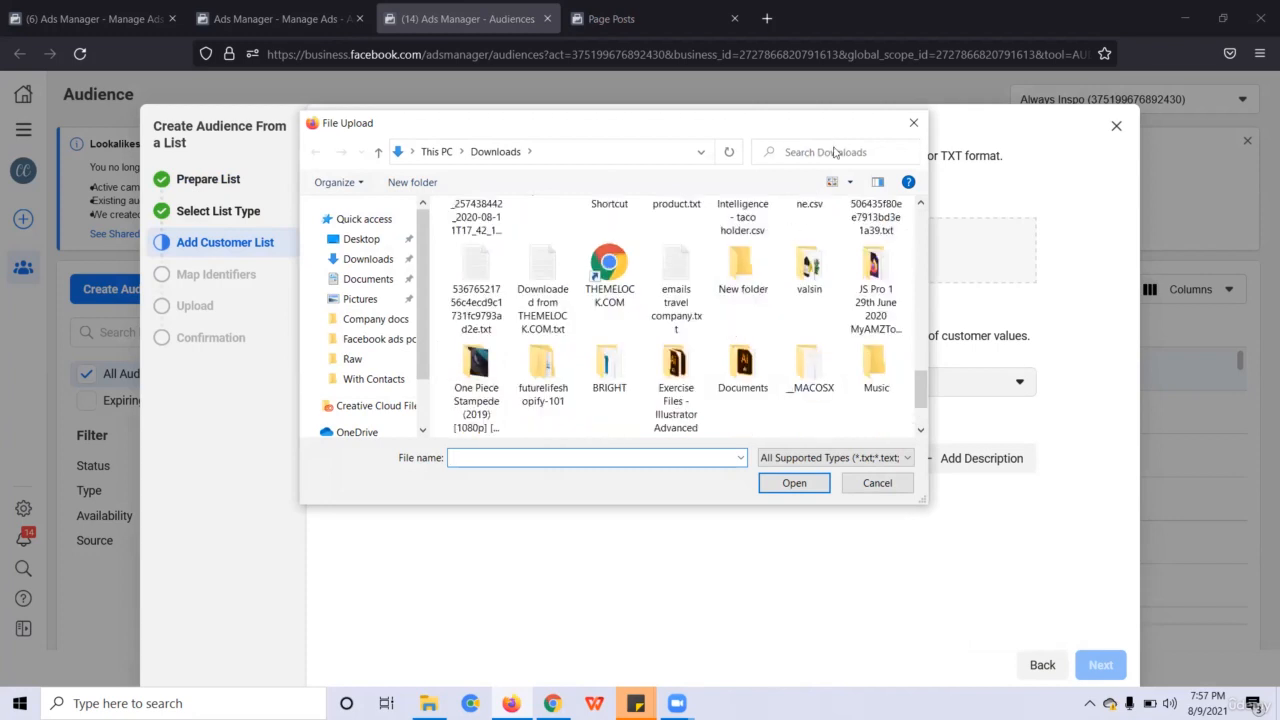
{"action": "type", "text": "cust"}
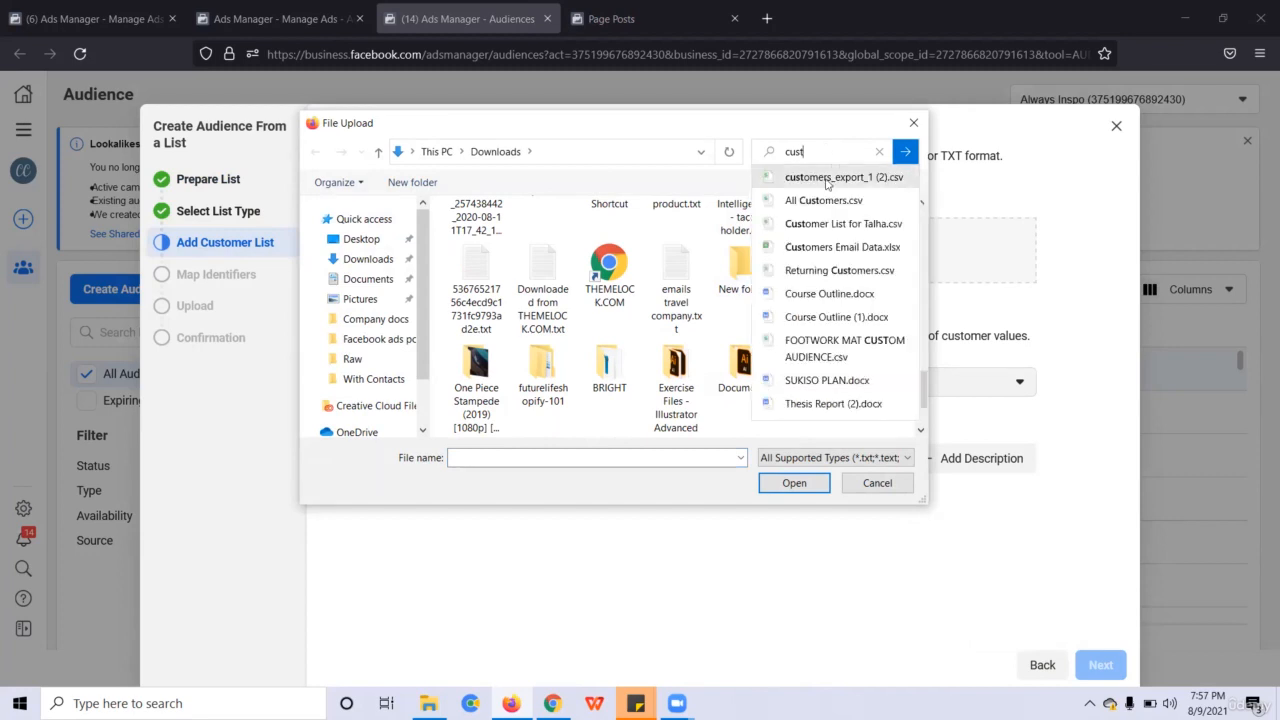
{"action": "left_click", "coordinate": [819, 204]}
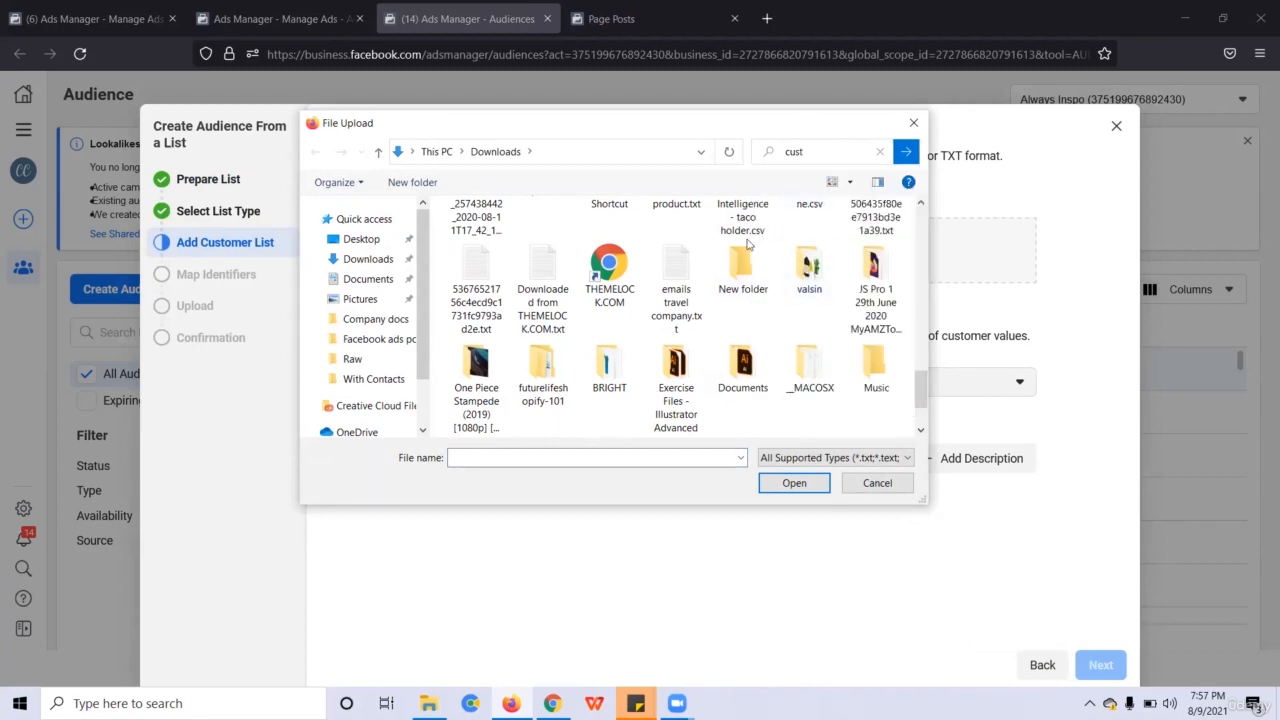
{"action": "left_click", "coordinate": [831, 158]}
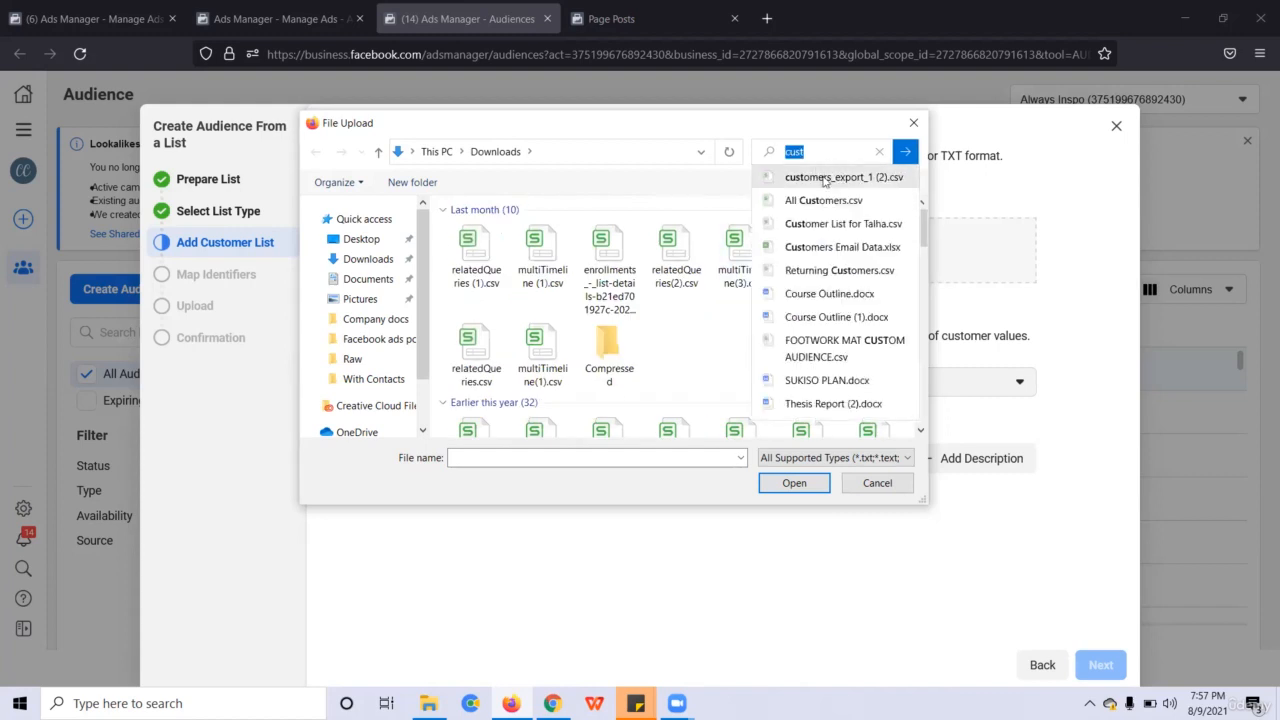
{"action": "left_click", "coordinate": [825, 180]}
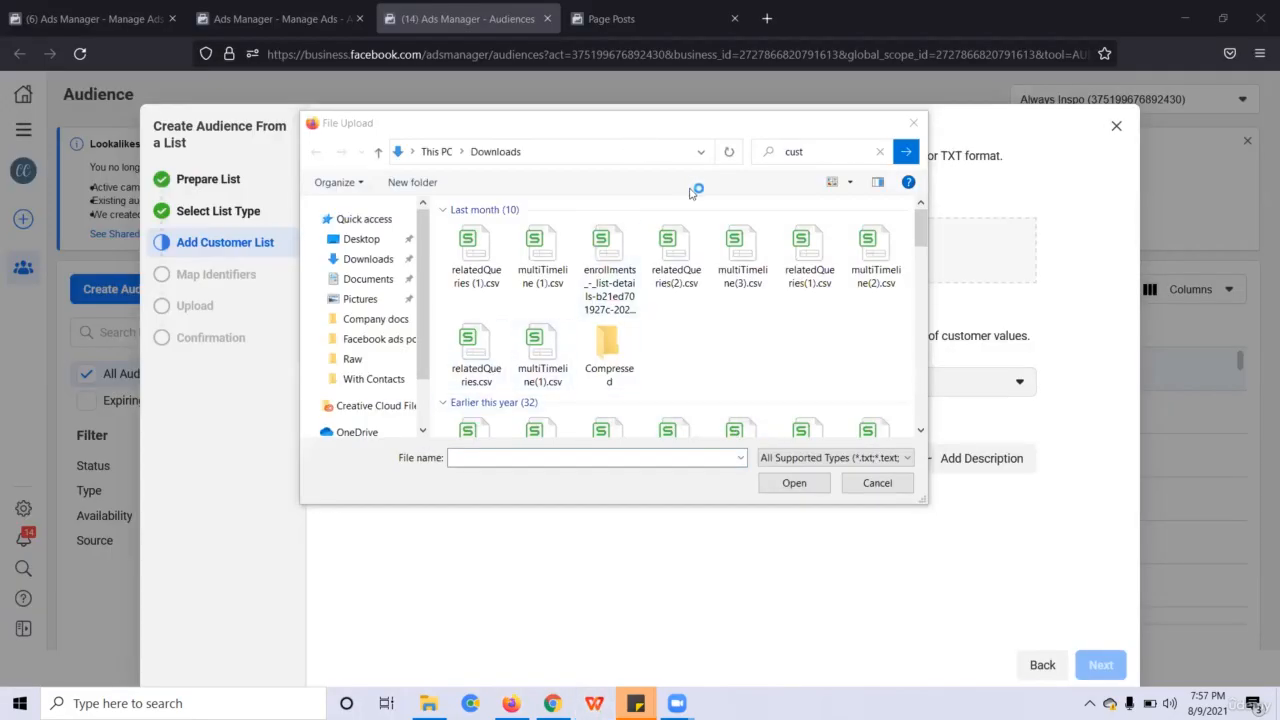
- Upload orders_export_1.csv from the Downloads folder as the customer list
{"action": "scroll", "coordinate": [737, 280], "scroll_direction": "down", "scroll_amount": 5}
{"action": "scroll", "coordinate": [768, 340], "scroll_direction": "down", "scroll_amount": 8}
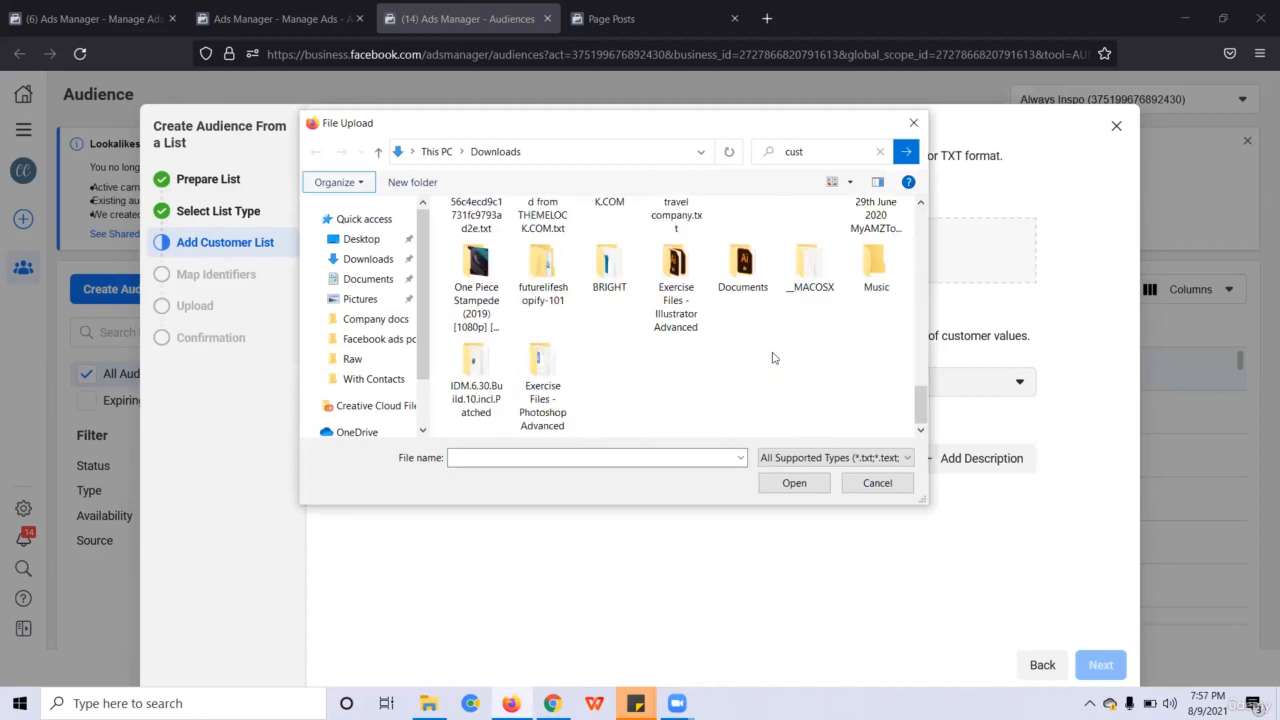
{"action": "scroll", "coordinate": [772, 358], "scroll_direction": "up", "scroll_amount": 3}
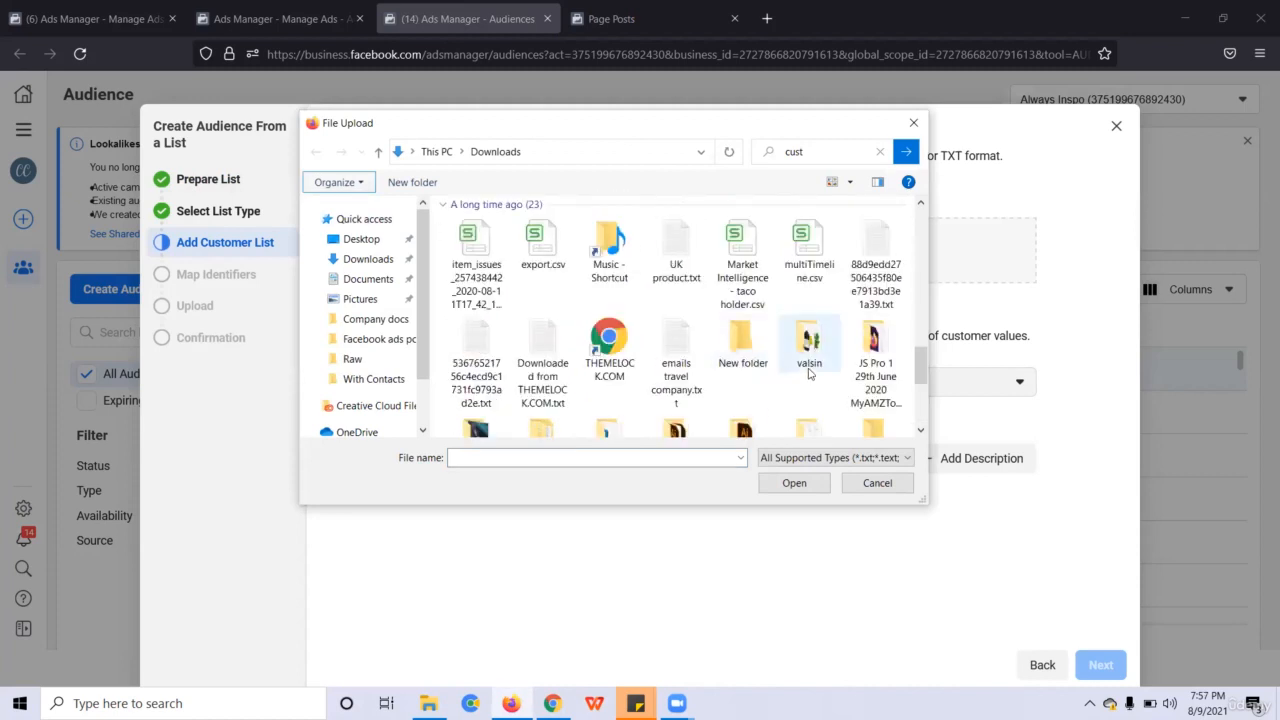
{"action": "scroll", "coordinate": [827, 355], "scroll_direction": "up", "scroll_amount": 2}
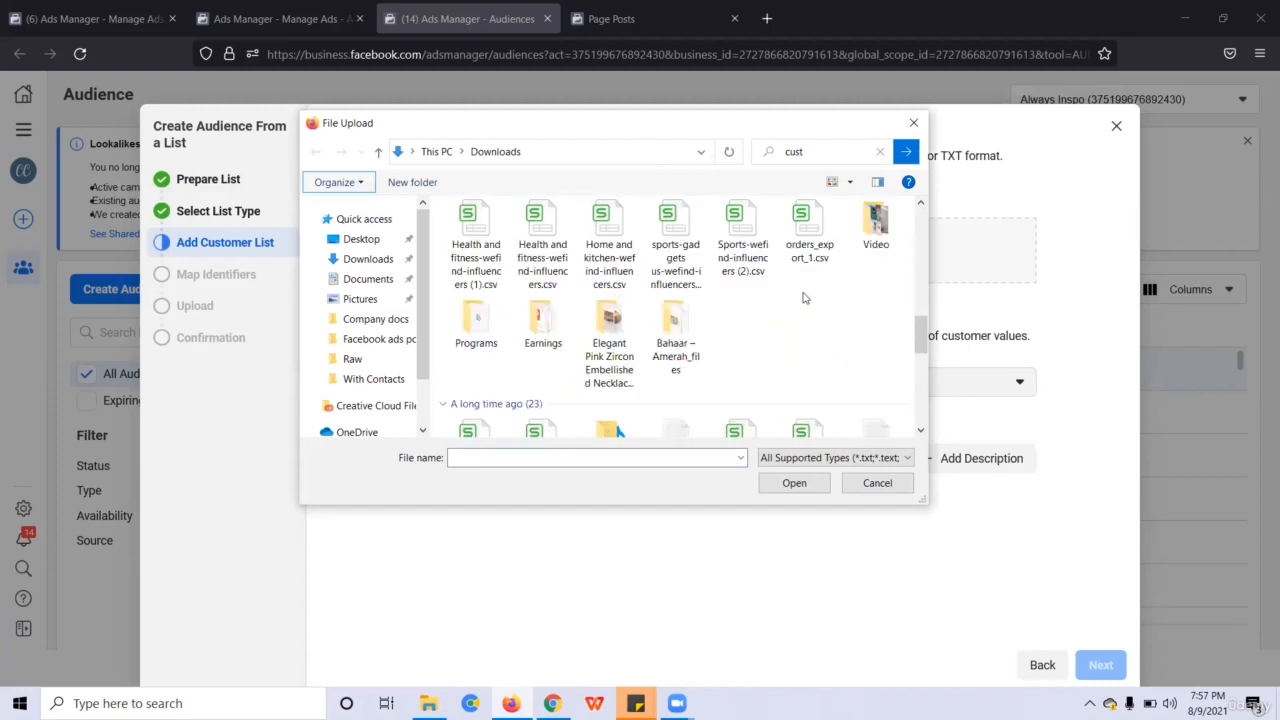
{"action": "double_click", "coordinate": [810, 228]}
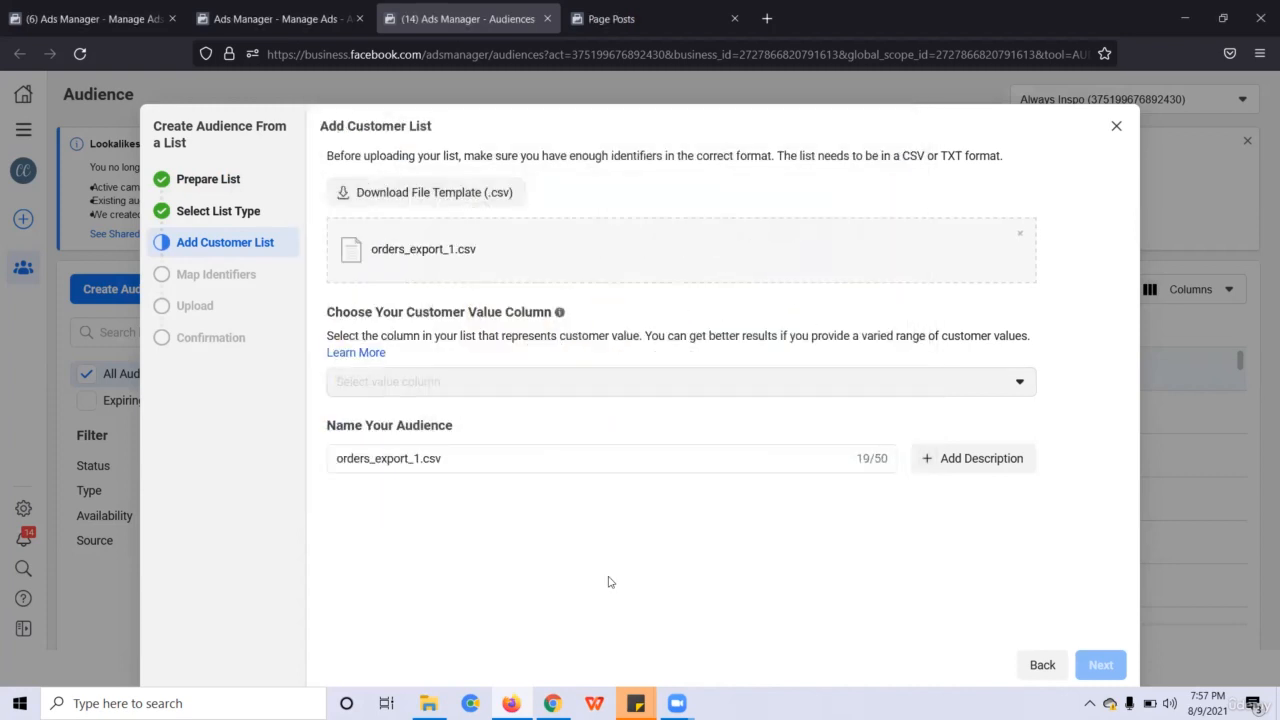
- Review the available value columns, choose Total as the customer value column and continue to identifier mapping
{"action": "left_click", "coordinate": [468, 381]}
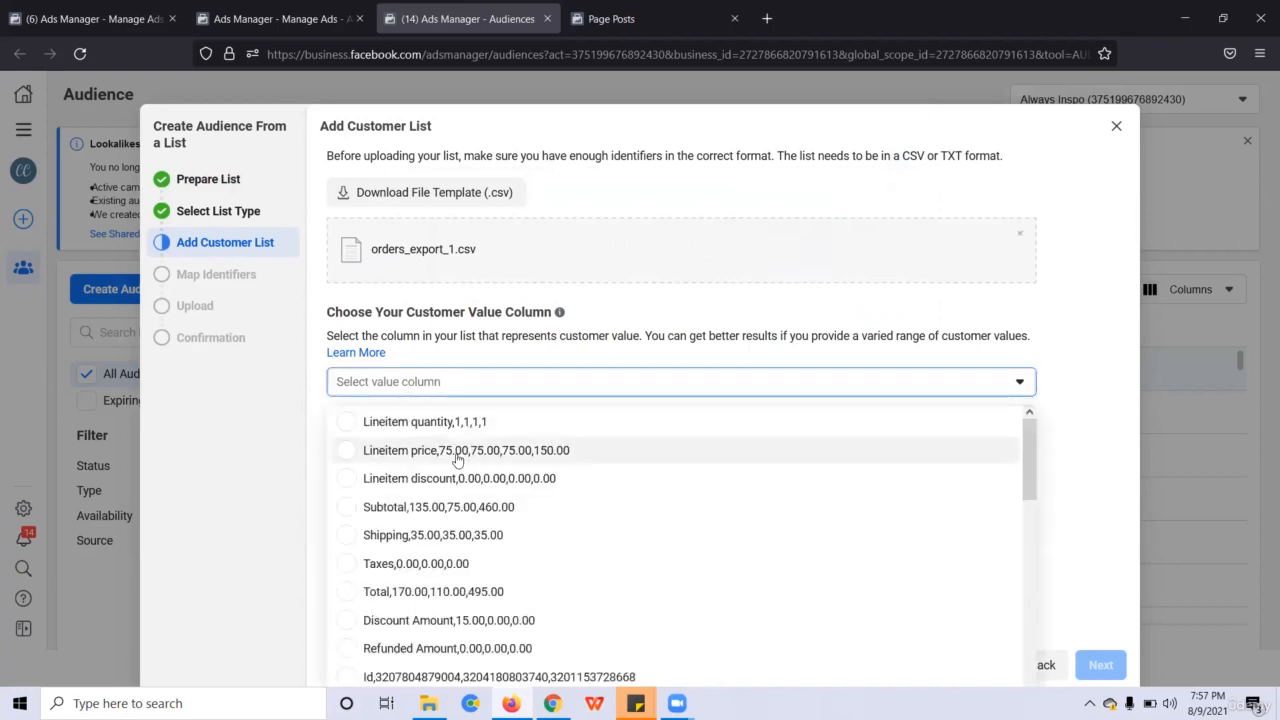
{"action": "scroll", "coordinate": [488, 527], "scroll_direction": "down", "scroll_amount": 1}
{"action": "scroll", "coordinate": [488, 527], "scroll_direction": "down", "scroll_amount": 2}
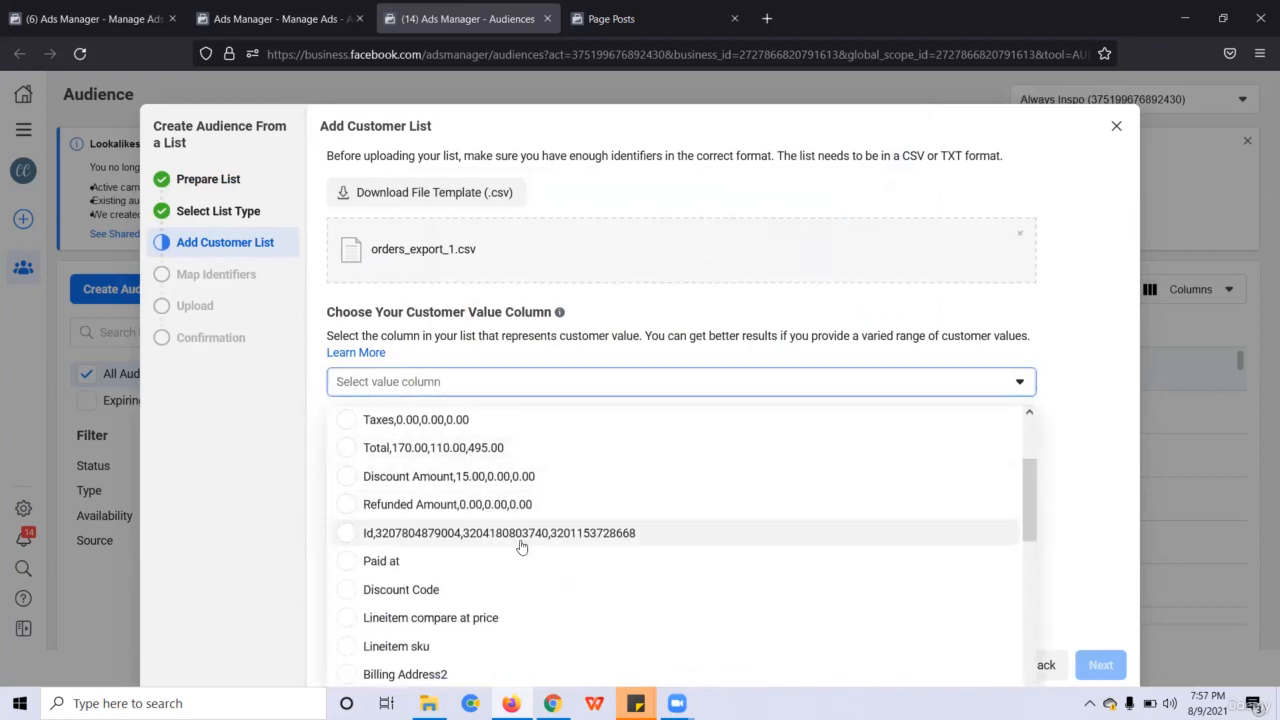
{"action": "scroll", "coordinate": [520, 545], "scroll_direction": "down", "scroll_amount": 4}
{"action": "scroll", "coordinate": [585, 454], "scroll_direction": "down", "scroll_amount": 12}
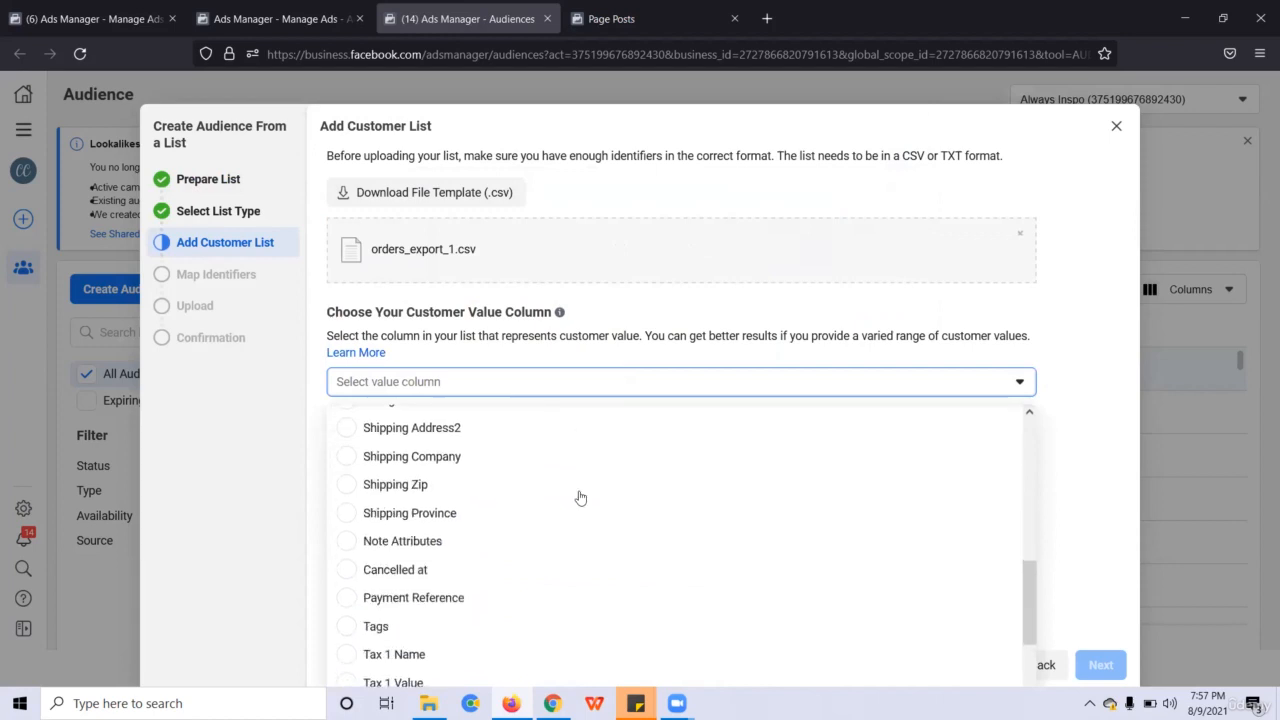
{"action": "scroll", "coordinate": [558, 540], "scroll_direction": "up", "scroll_amount": 8}
{"action": "scroll", "coordinate": [555, 545], "scroll_direction": "up", "scroll_amount": 7}
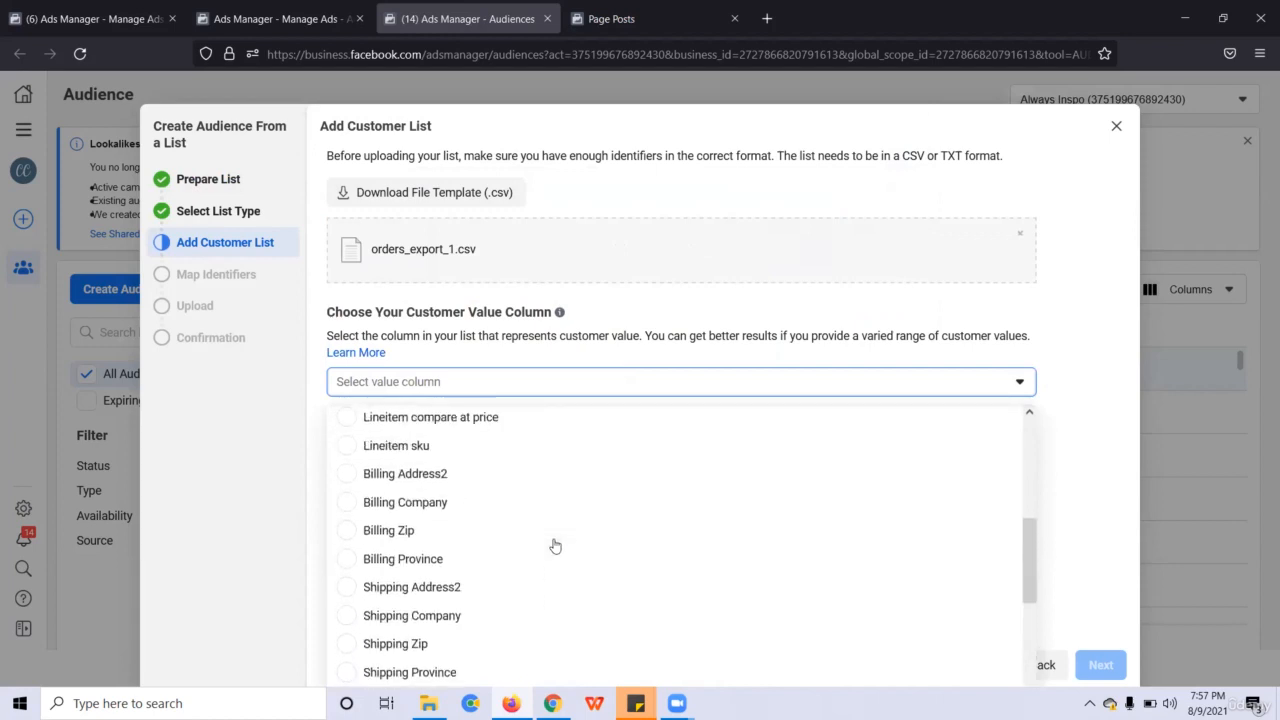
{"action": "scroll", "coordinate": [555, 545], "scroll_direction": "down", "scroll_amount": 7}
{"action": "scroll", "coordinate": [555, 545], "scroll_direction": "up", "scroll_amount": 4}
{"action": "scroll", "coordinate": [555, 545], "scroll_direction": "up", "scroll_amount": 10}
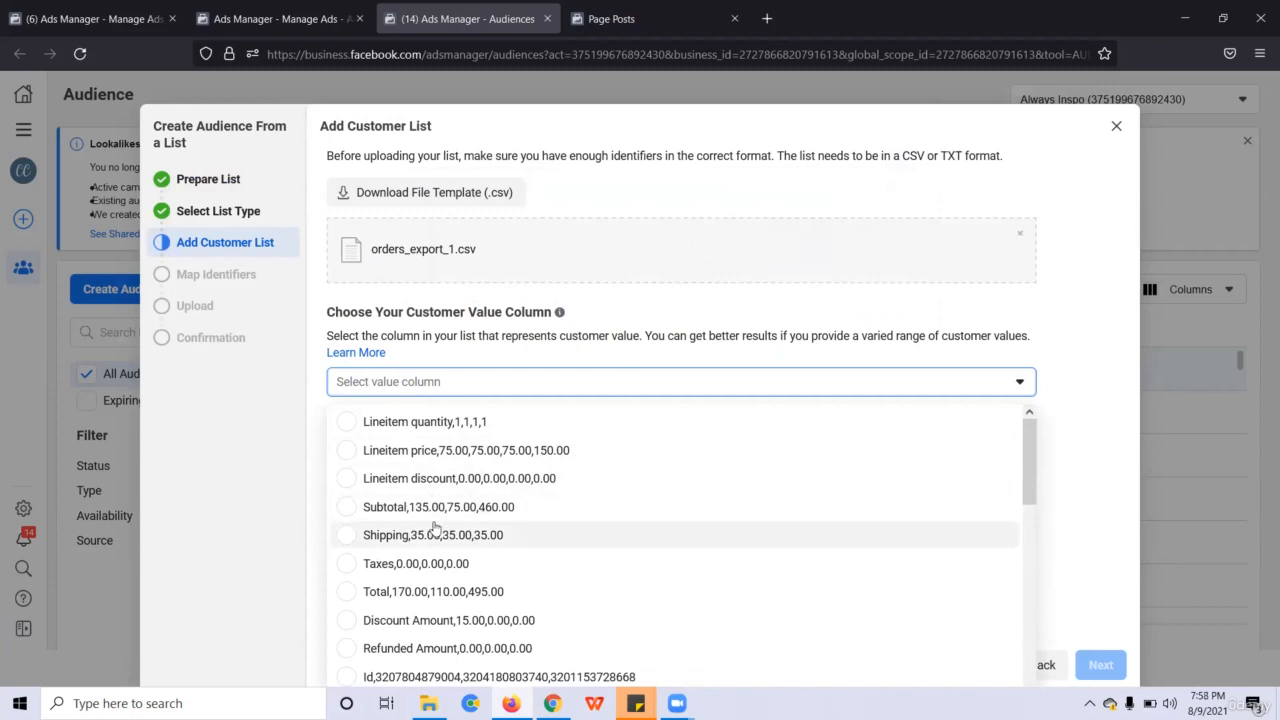
{"action": "left_click", "coordinate": [443, 592]}
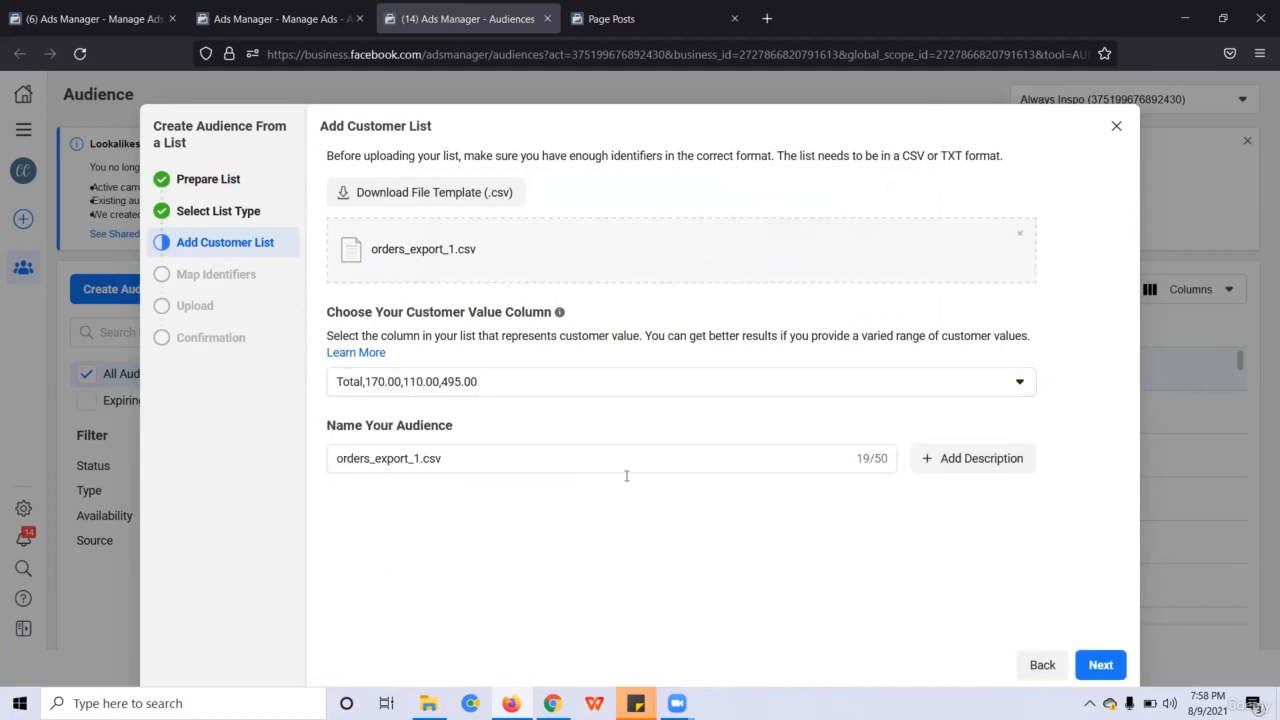
{"action": "left_click", "coordinate": [1100, 665]}
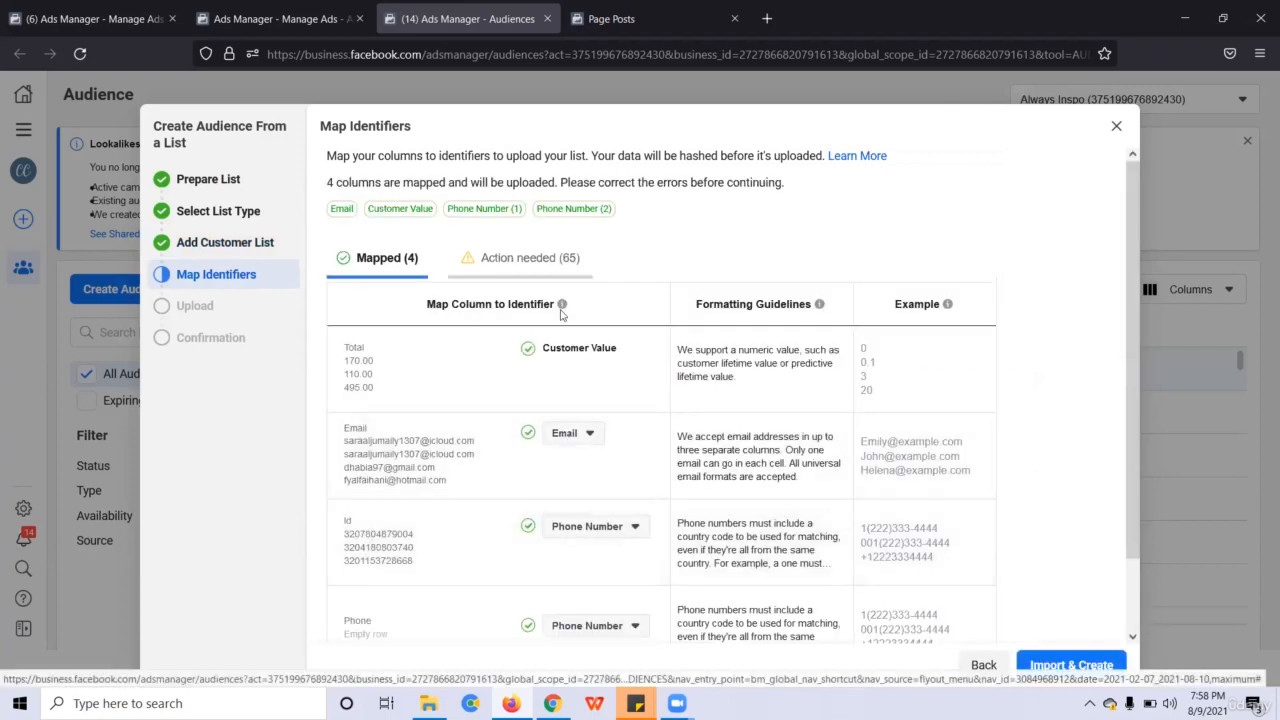
- Try to map the Id column to Mobile Advertiser ID instead of Phone Number
{"action": "mouse_move", "coordinate": [561, 314]}
{"action": "scroll", "coordinate": [550, 330], "scroll_direction": "down", "scroll_amount": 2}
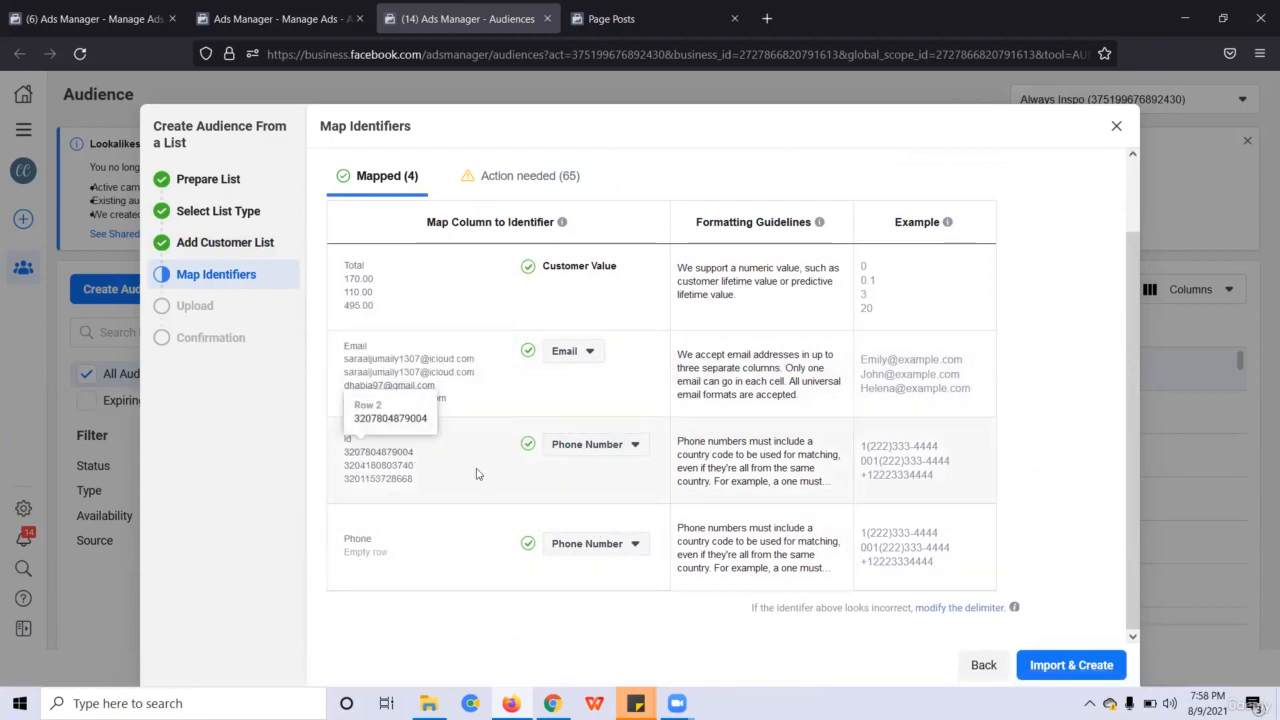
{"action": "left_click", "coordinate": [614, 447]}
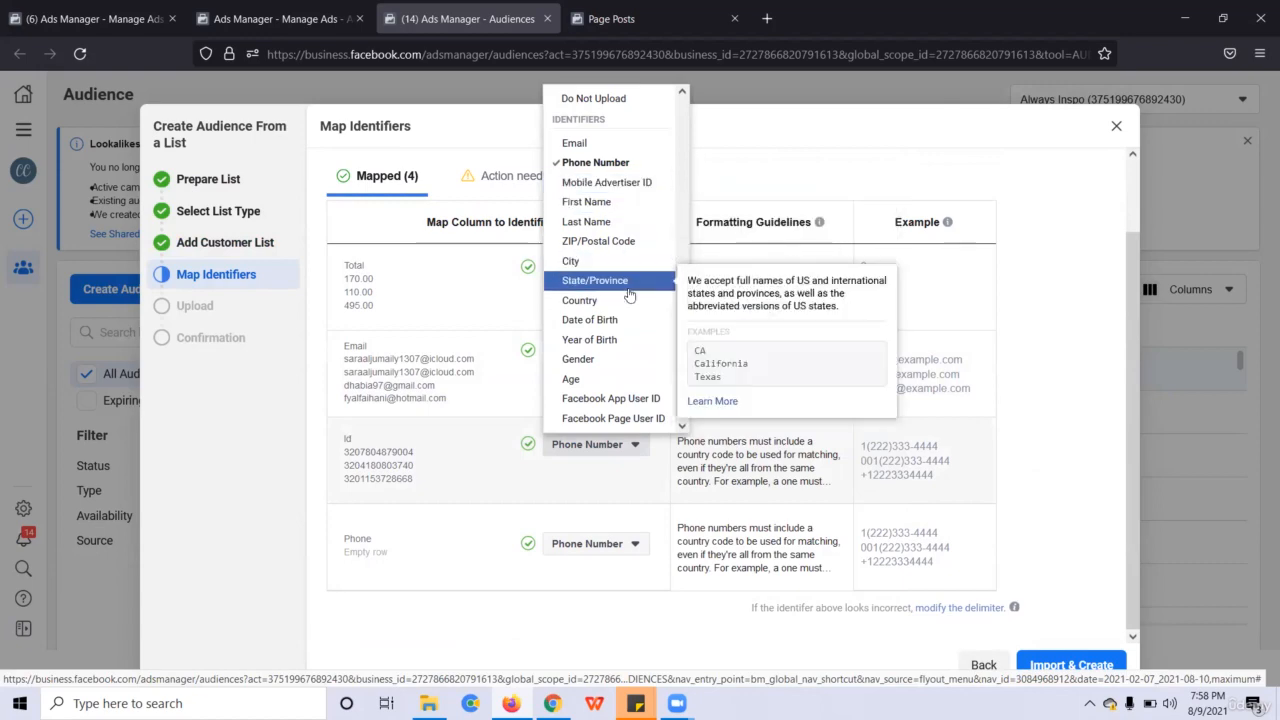
{"action": "left_click", "coordinate": [622, 192]}
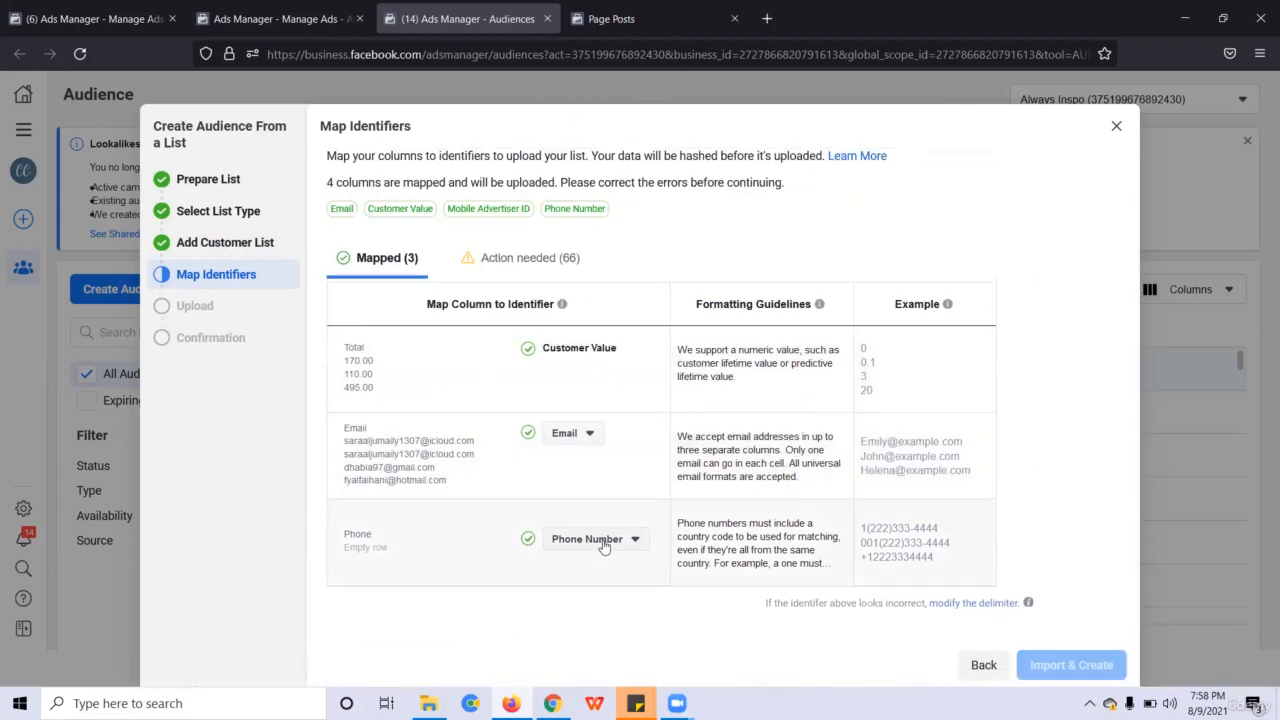
{"action": "left_click", "coordinate": [596, 541]}
{"action": "left_click", "coordinate": [596, 541]}
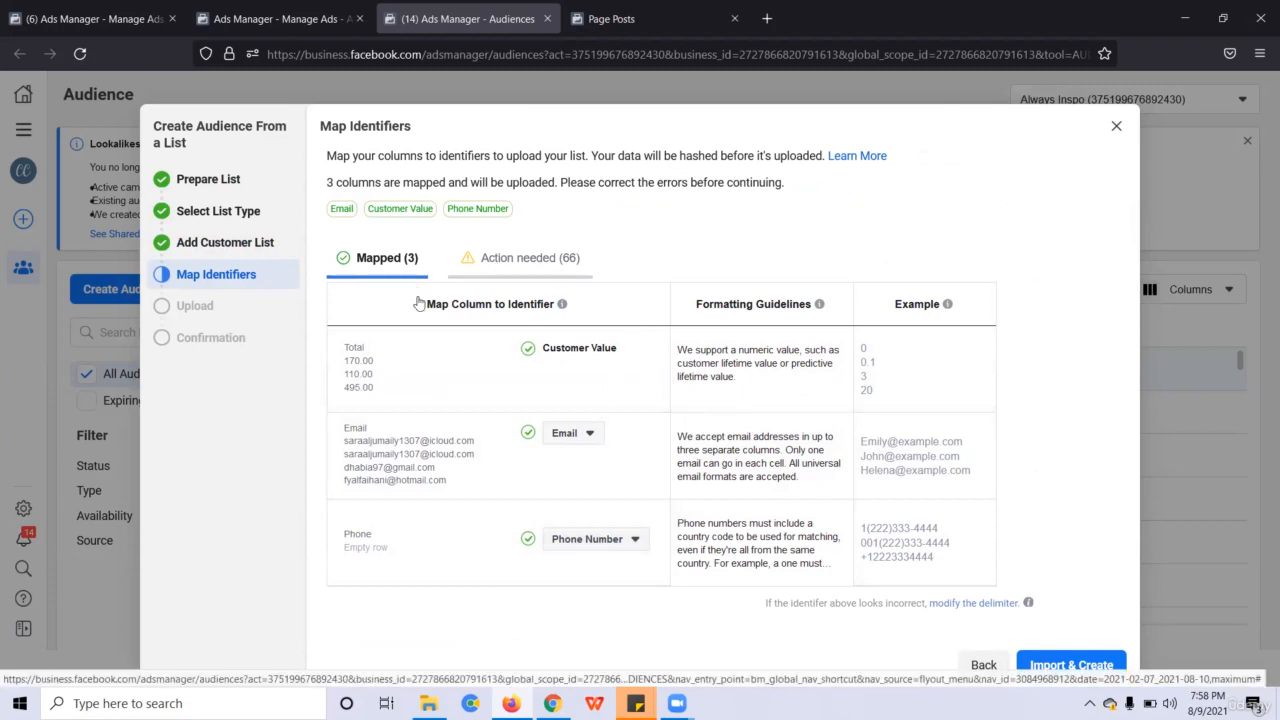
- Look through the order file columns that need action before upload, from the order name to the billing fields
{"action": "left_click", "coordinate": [583, 256]}
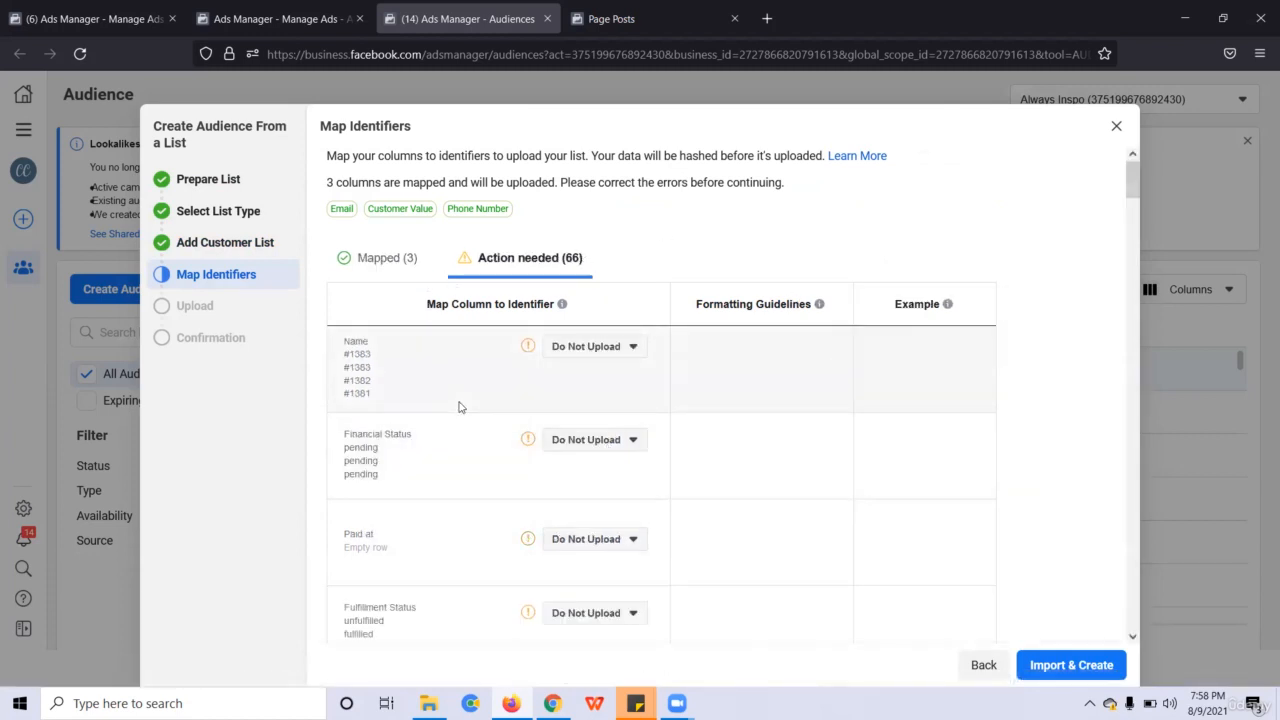
{"action": "scroll", "coordinate": [530, 390], "scroll_direction": "down", "scroll_amount": 3}
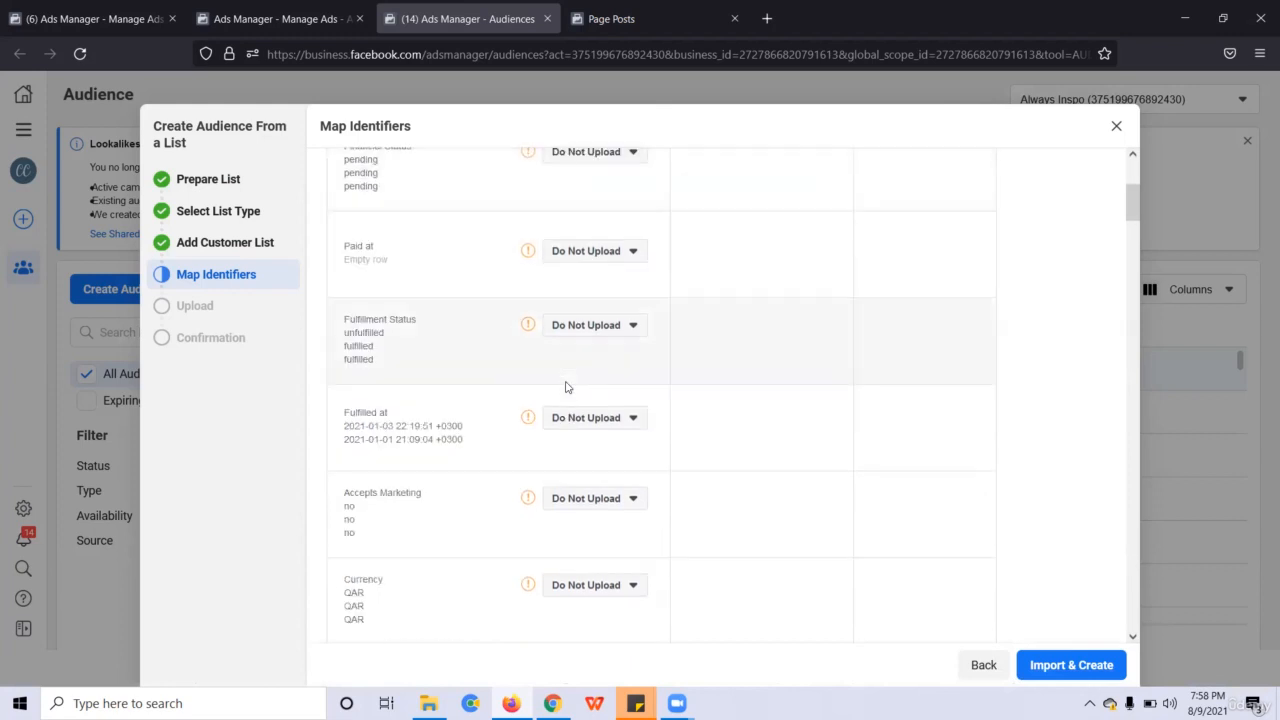
{"action": "scroll", "coordinate": [540, 380], "scroll_direction": "down", "scroll_amount": 3}
{"action": "scroll", "coordinate": [483, 354], "scroll_direction": "up", "scroll_amount": 7}
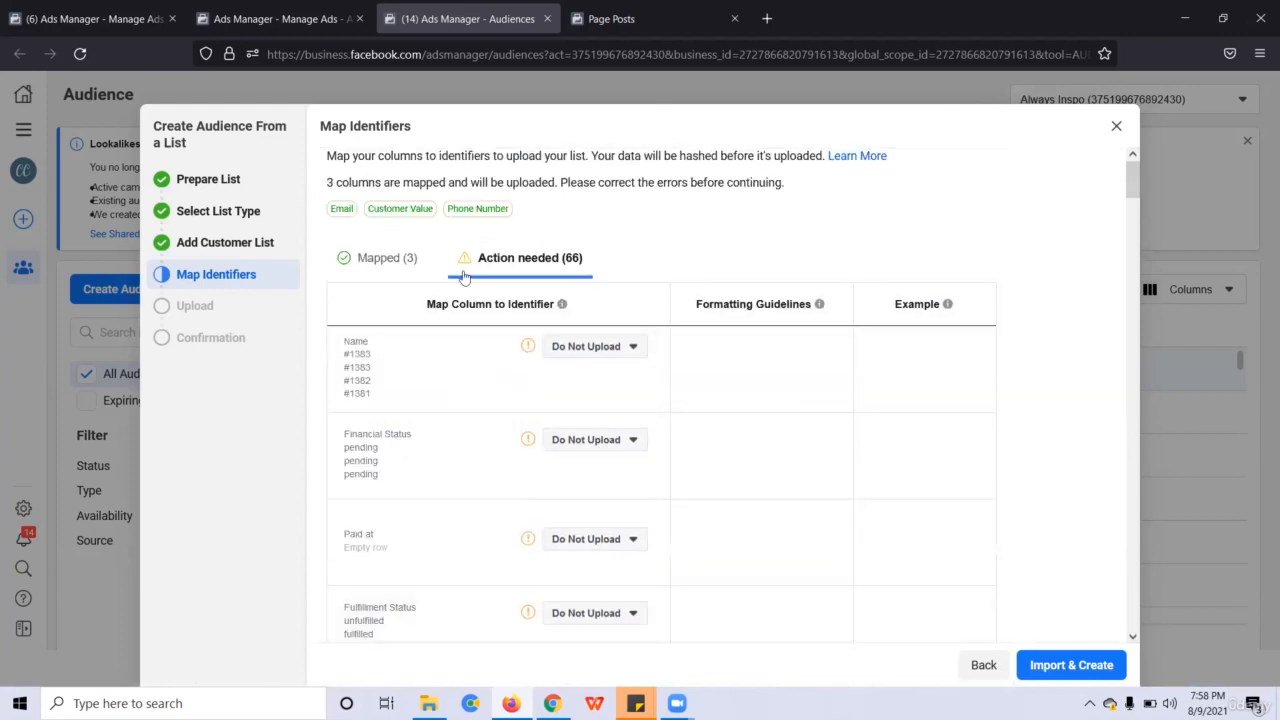
{"action": "scroll", "coordinate": [463, 405], "scroll_direction": "down", "scroll_amount": 3}
{"action": "scroll", "coordinate": [463, 405], "scroll_direction": "up", "scroll_amount": 3}
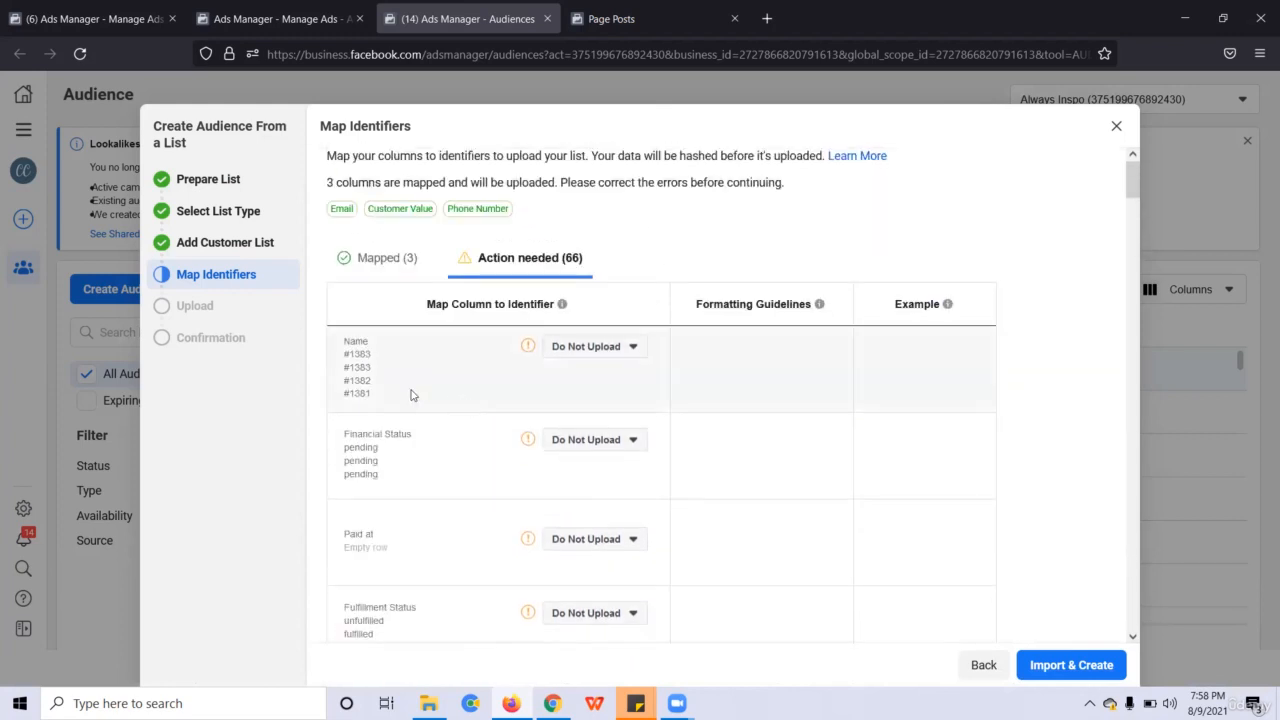
{"action": "scroll", "coordinate": [423, 405], "scroll_direction": "down", "scroll_amount": 10}
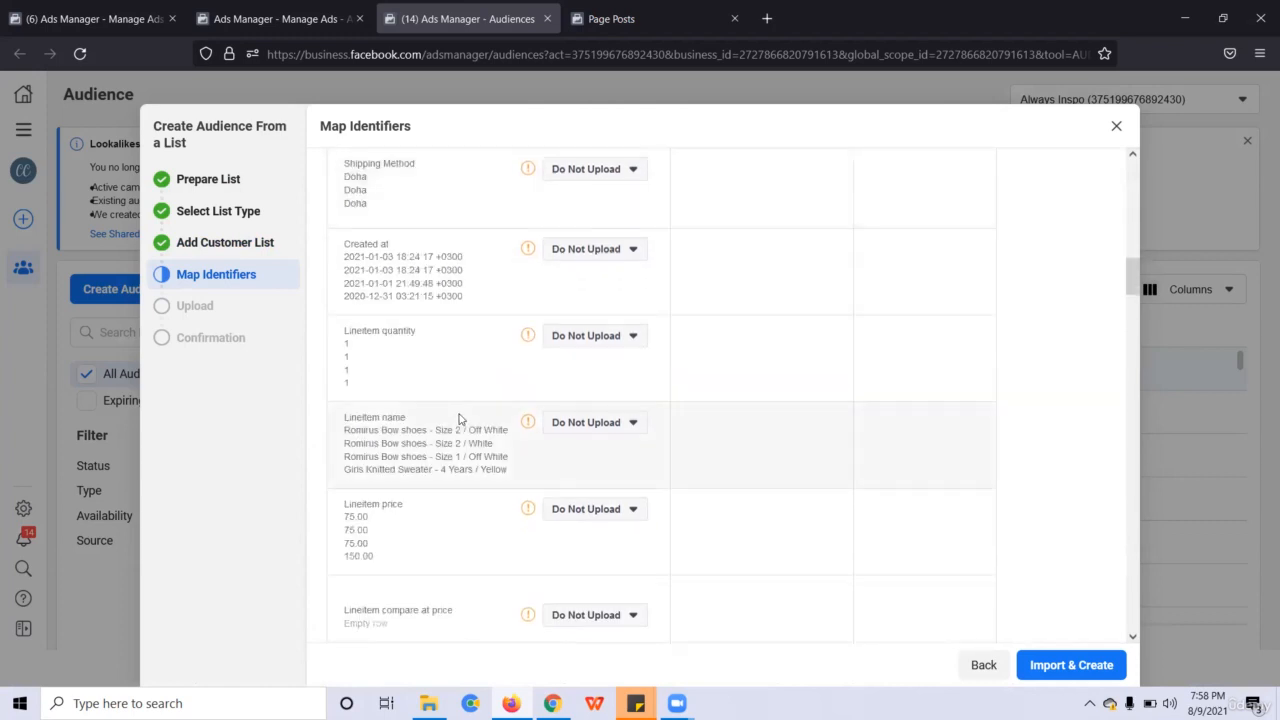
{"action": "scroll", "coordinate": [459, 418], "scroll_direction": "down", "scroll_amount": 6}
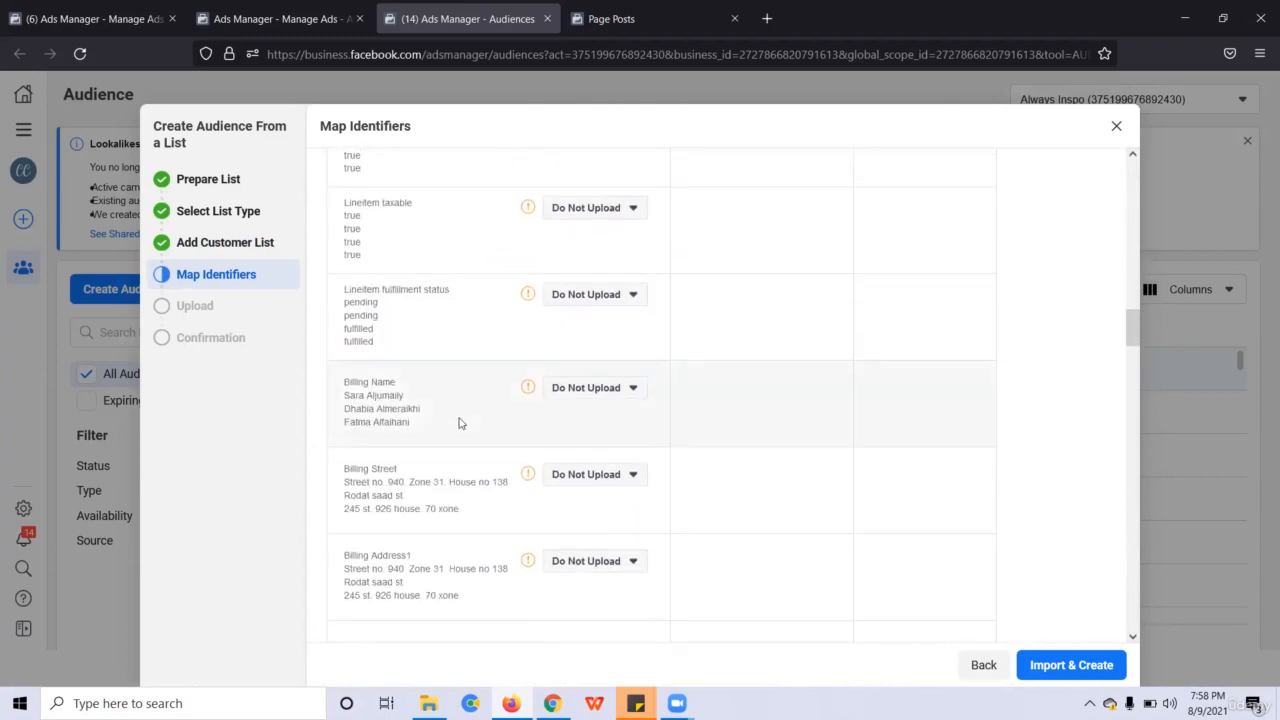
{"action": "scroll", "coordinate": [457, 423], "scroll_direction": "down", "scroll_amount": 7}
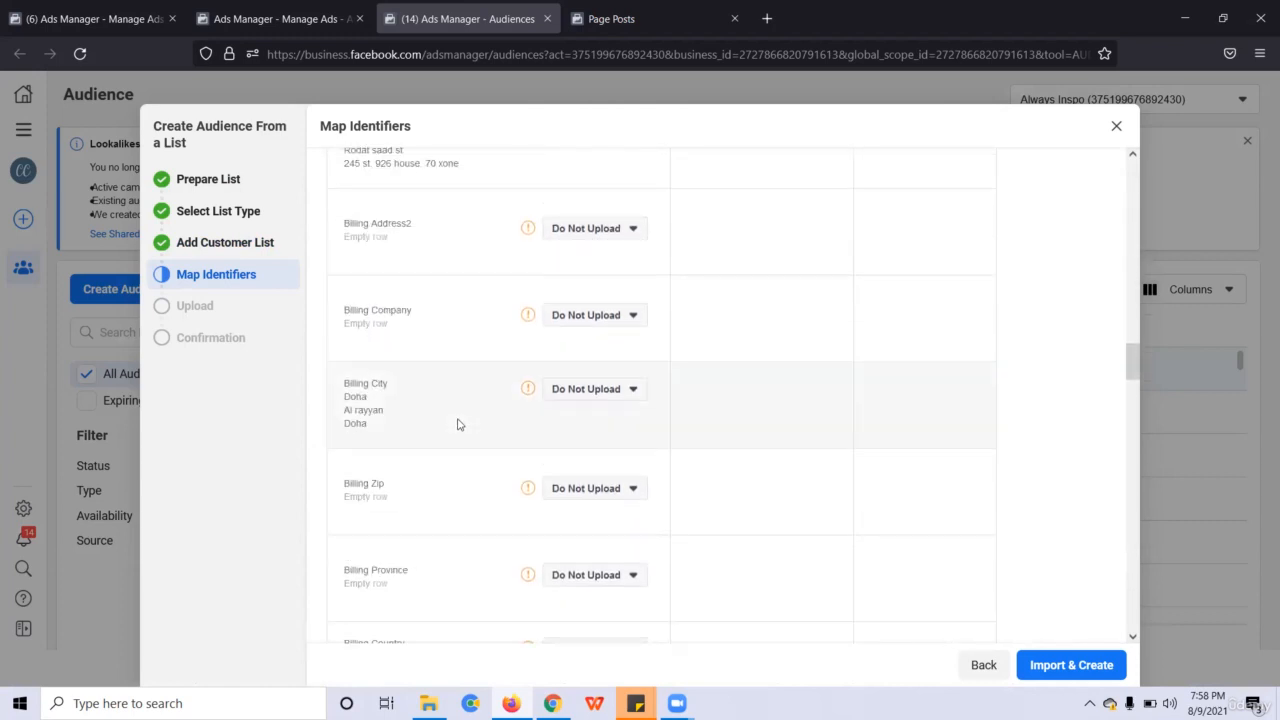
{"action": "scroll", "coordinate": [594, 460], "scroll_direction": "up", "scroll_amount": 5}
{"action": "scroll", "coordinate": [603, 451], "scroll_direction": "up", "scroll_amount": 10}
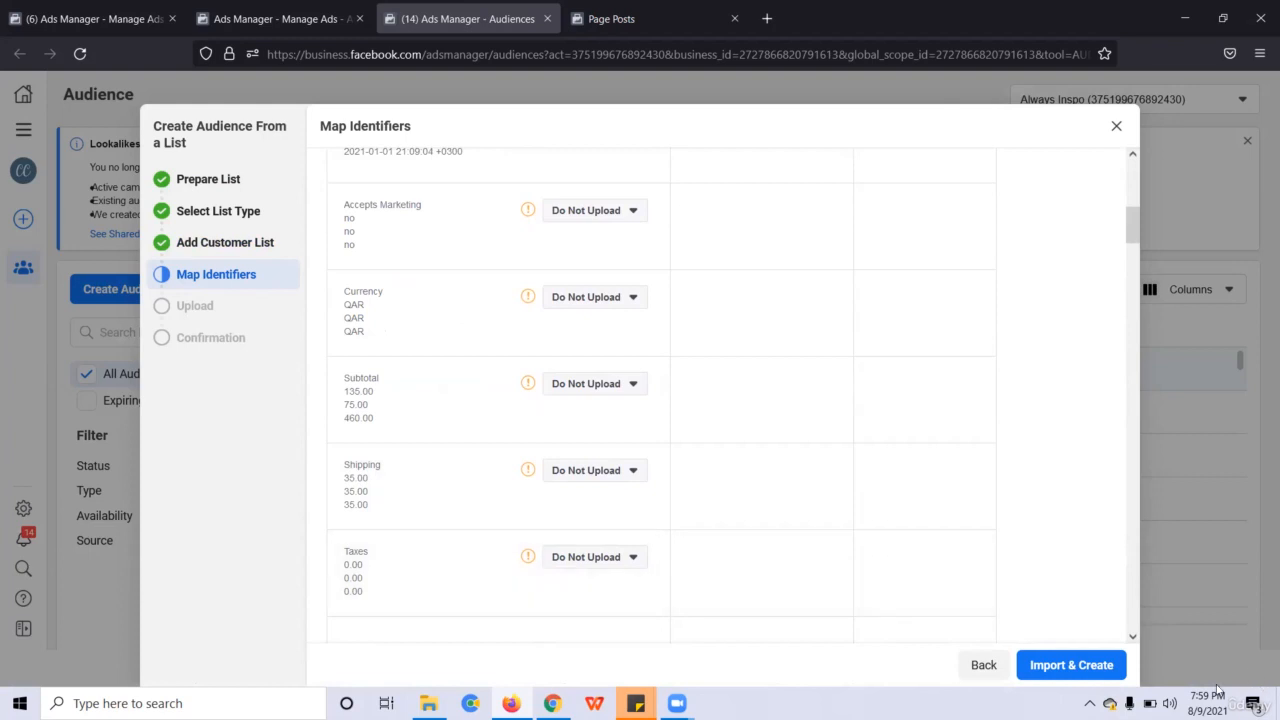
- Close the customer list audience creation without importing and dismiss the notice about lookalikes using ad set locations
{"action": "left_click", "coordinate": [994, 670]}
{"action": "left_click", "coordinate": [1116, 126]}
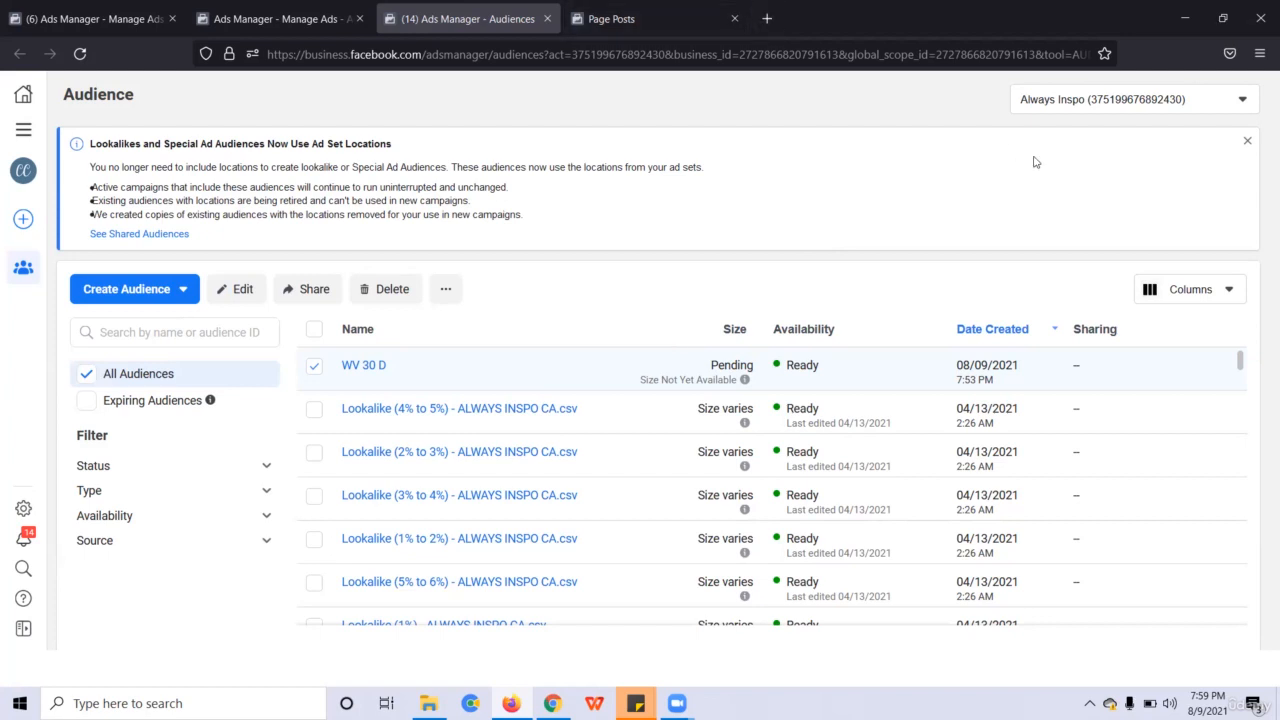
{"action": "left_click", "coordinate": [1247, 143]}
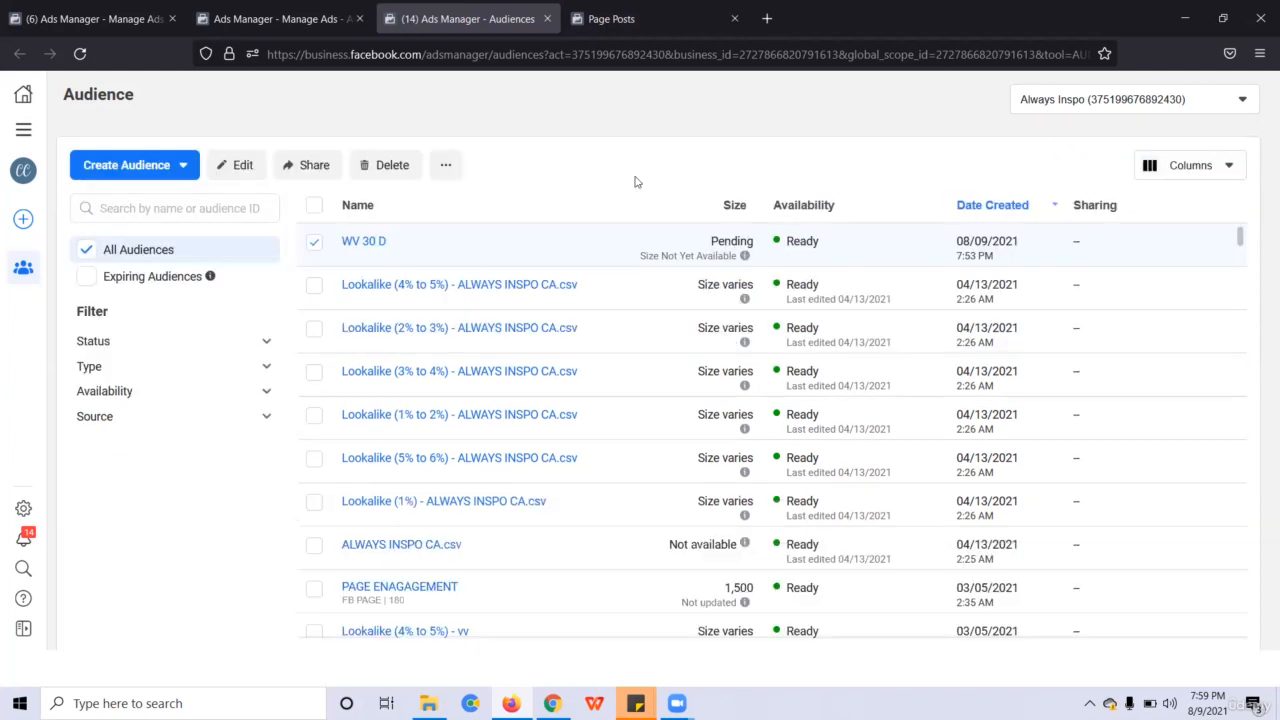
- Start creating a custom audience with Video as its source
{"action": "left_click", "coordinate": [171, 168]}
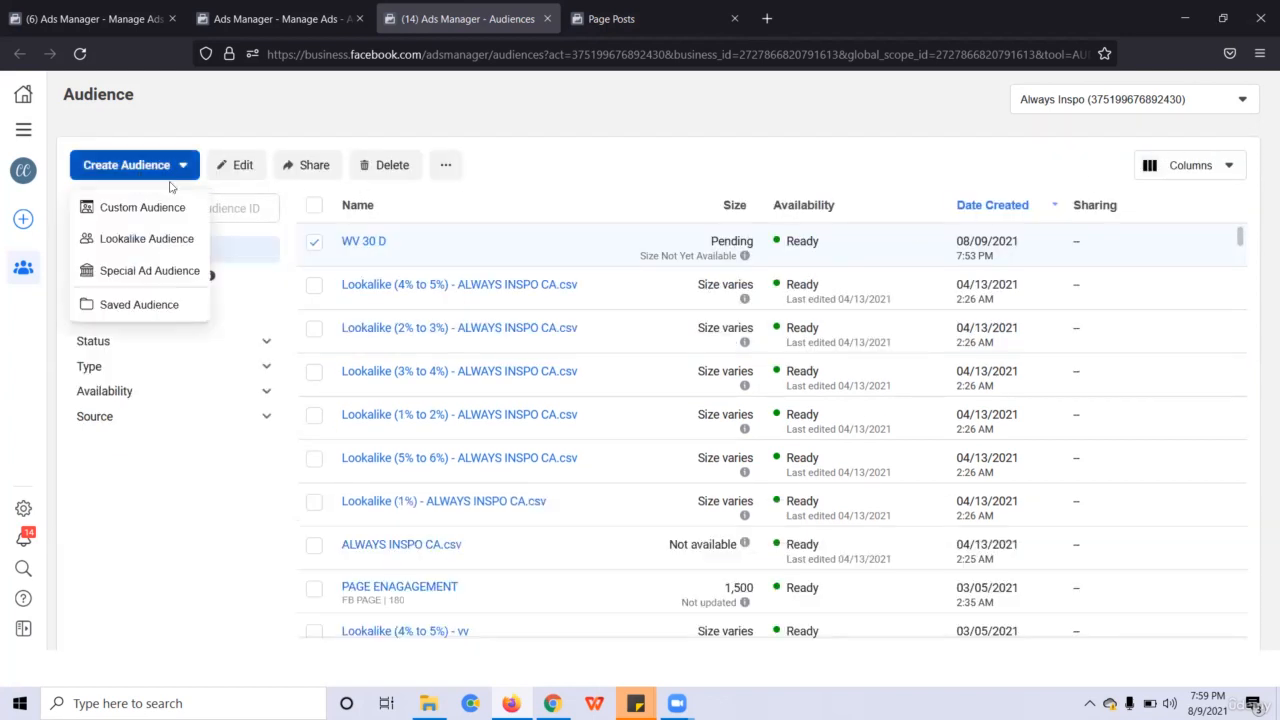
{"action": "left_click", "coordinate": [510, 178]}
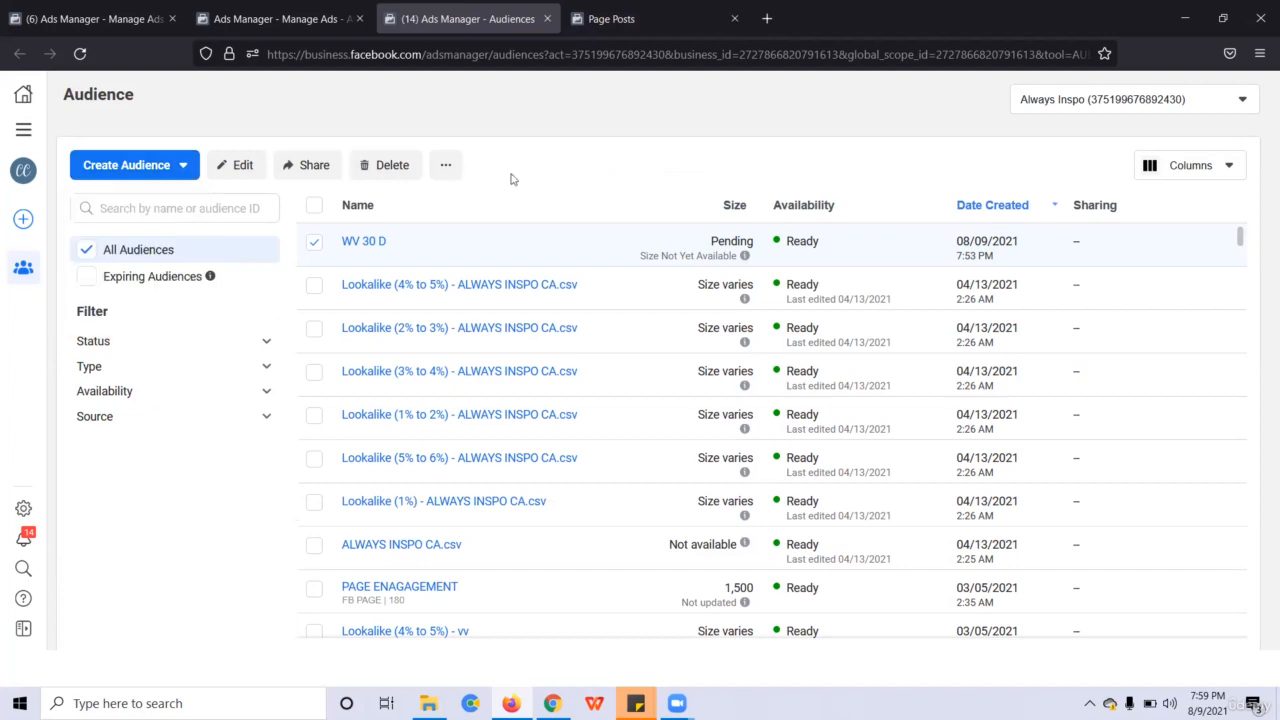
{"action": "left_click", "coordinate": [167, 163]}
{"action": "mouse_move", "coordinate": [171, 206]}
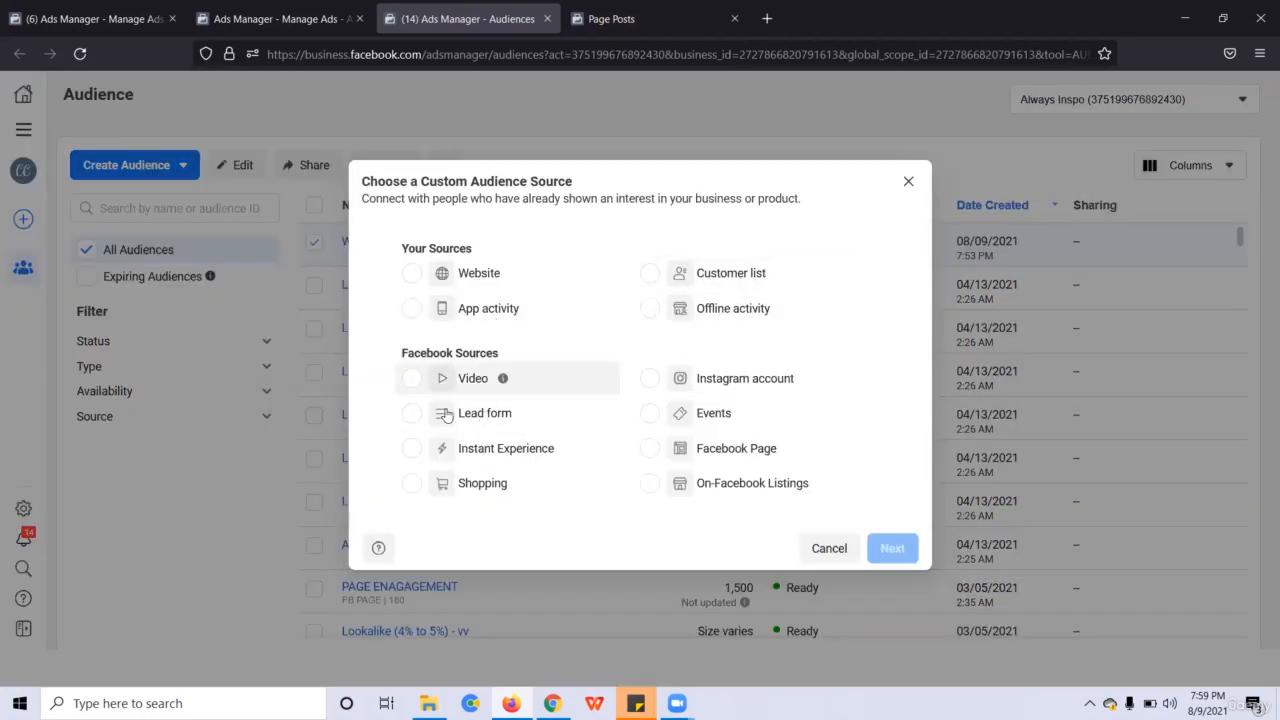
{"action": "left_click", "coordinate": [445, 379]}
{"action": "left_click", "coordinate": [892, 548]}
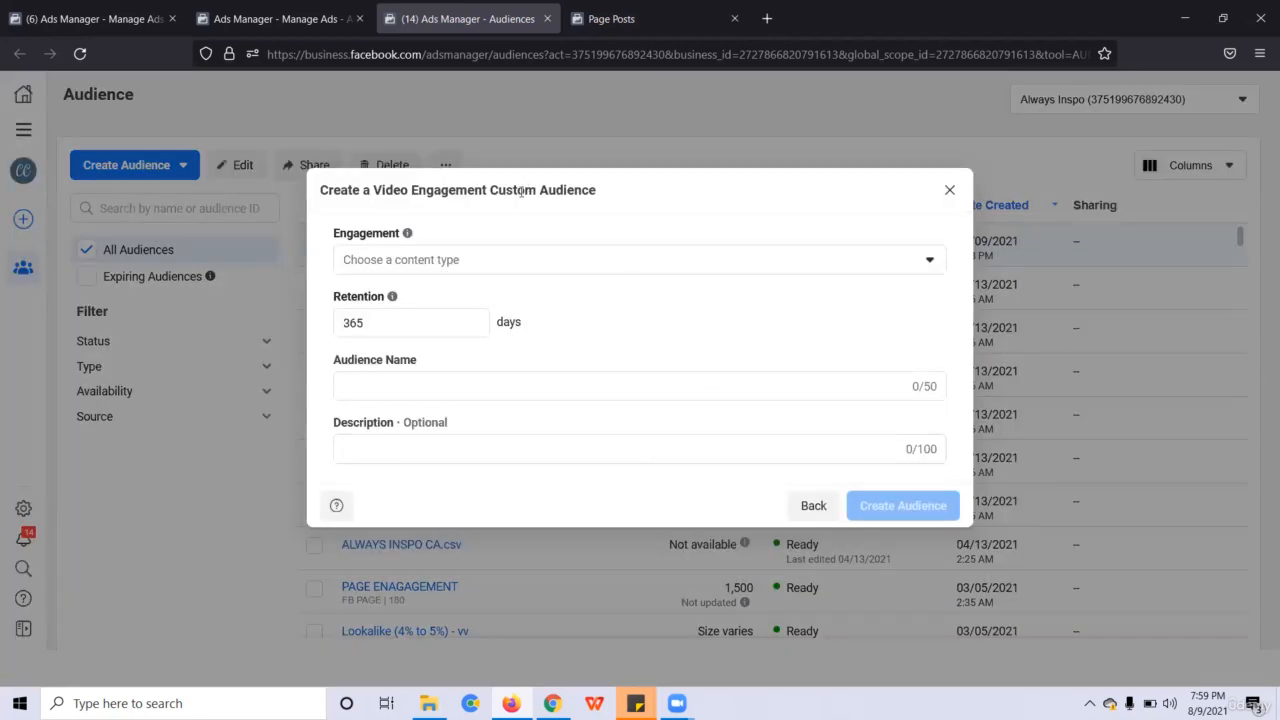
- Set the video audience's engagement to people who have watched at 75% of your video
{"action": "left_click", "coordinate": [494, 271]}
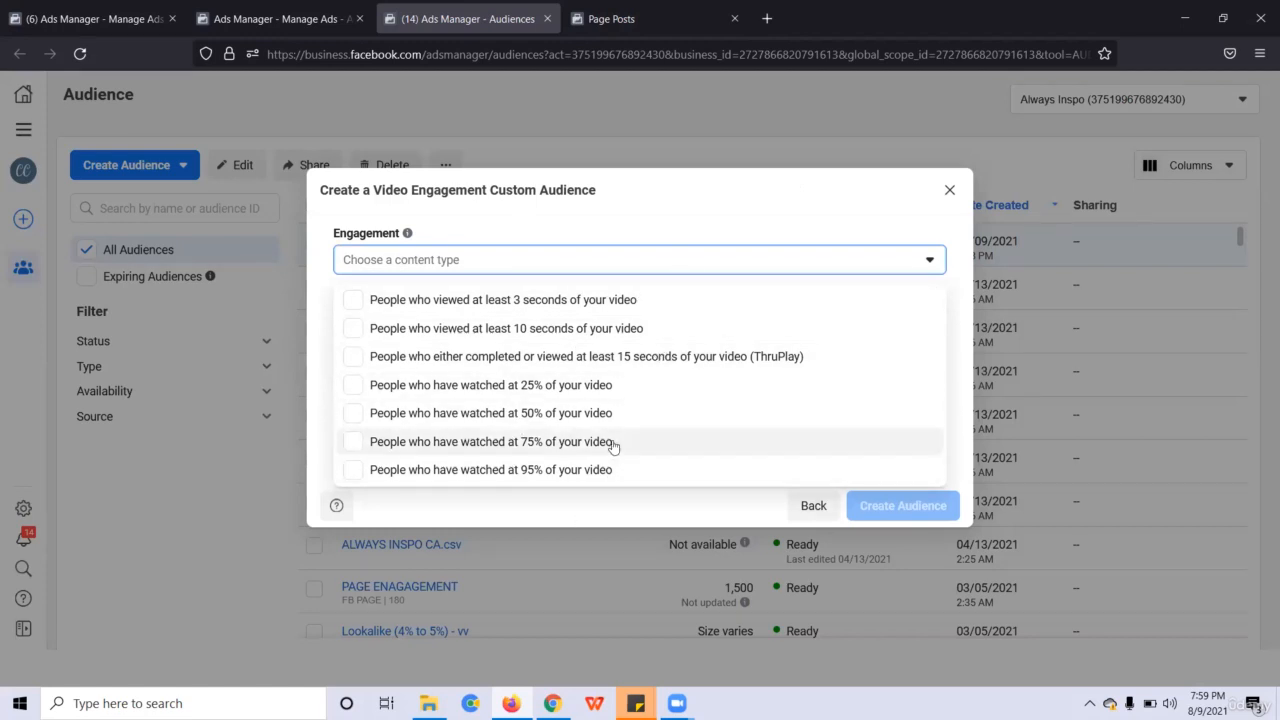
{"action": "left_click", "coordinate": [537, 446]}
{"action": "left_click", "coordinate": [872, 290]}
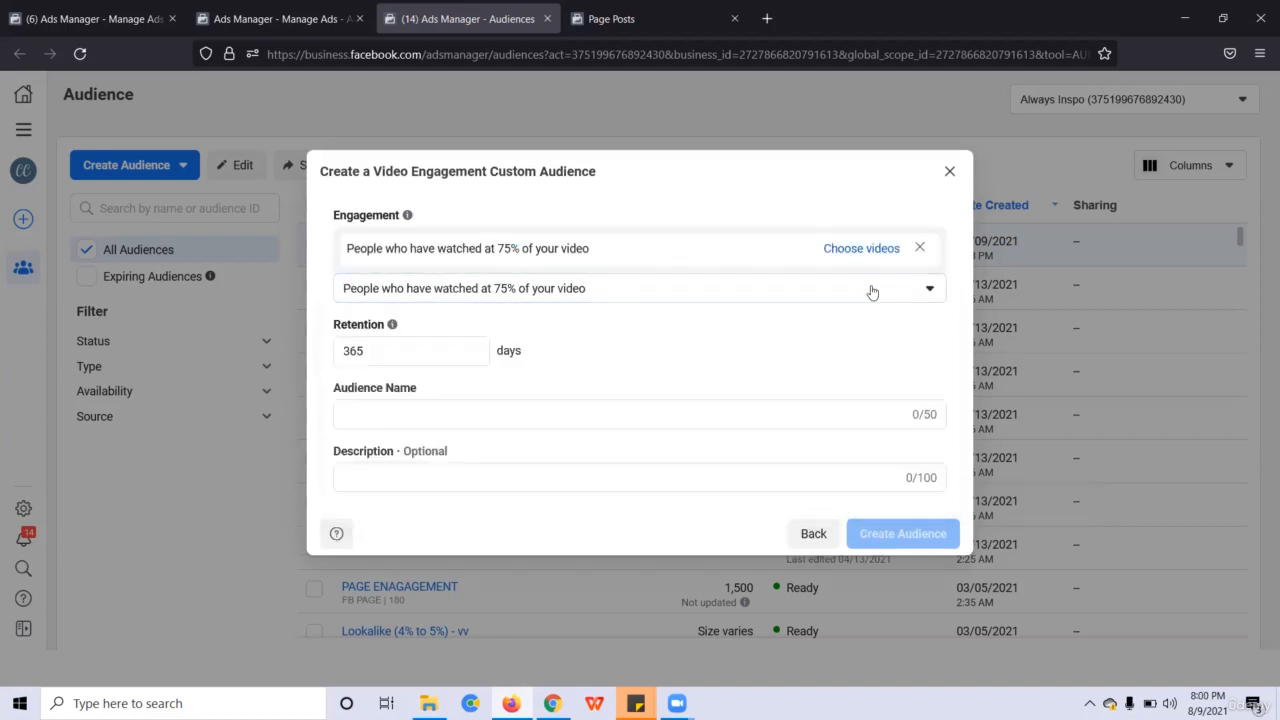
- Preview and select the "3 in 1 offer just in 499€" video from the Leopardox Suits page, and cancel the video selection
{"action": "left_click", "coordinate": [862, 250]}
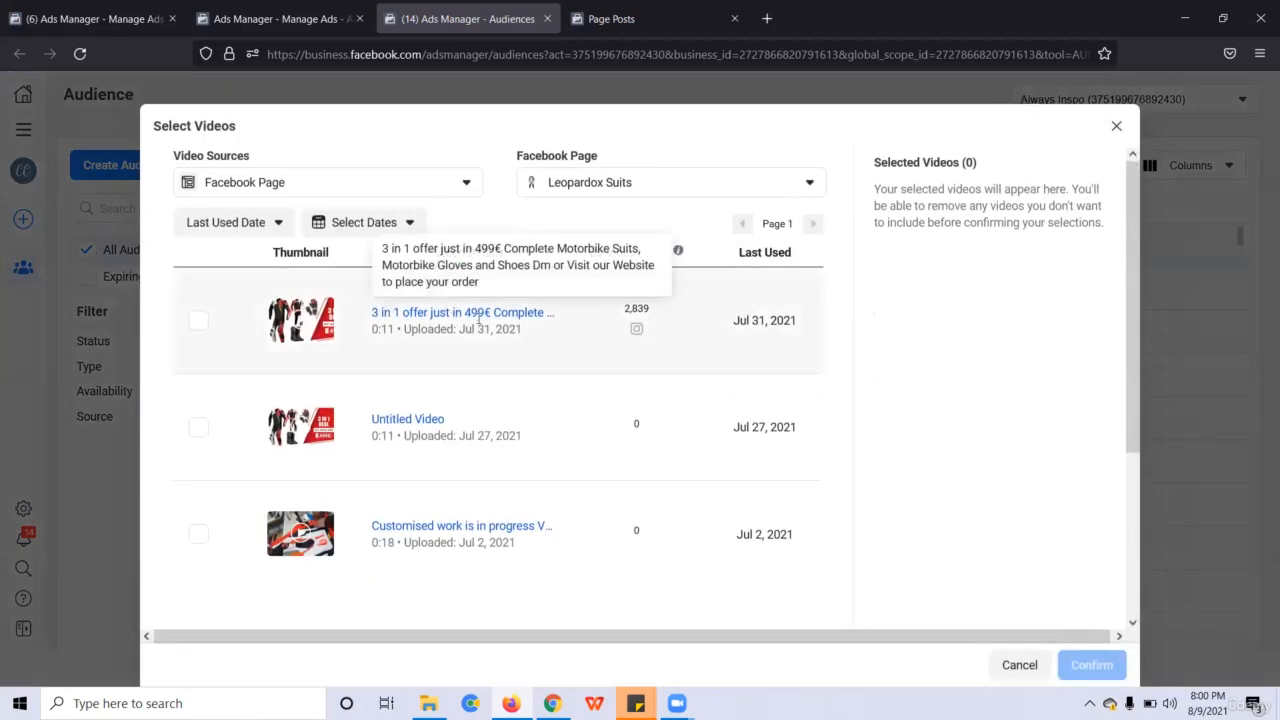
{"action": "left_click", "coordinate": [300, 320]}
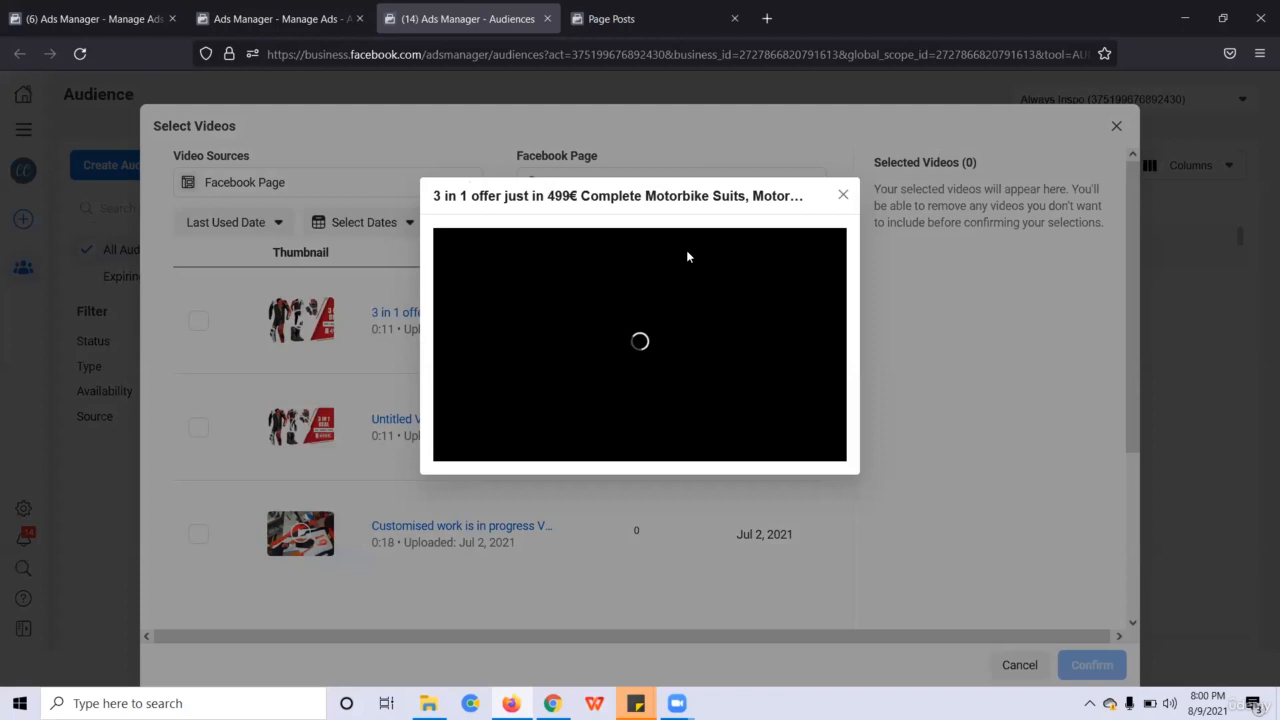
{"action": "left_click", "coordinate": [843, 194]}
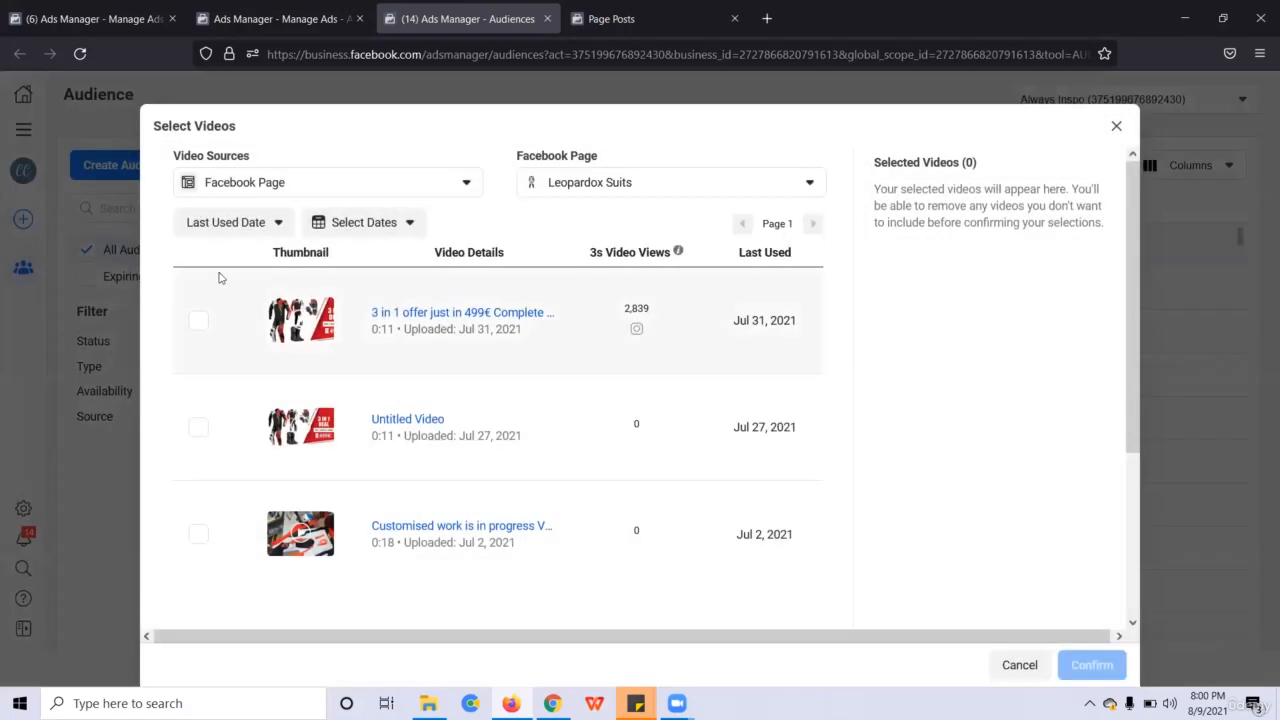
{"action": "left_click", "coordinate": [541, 368]}
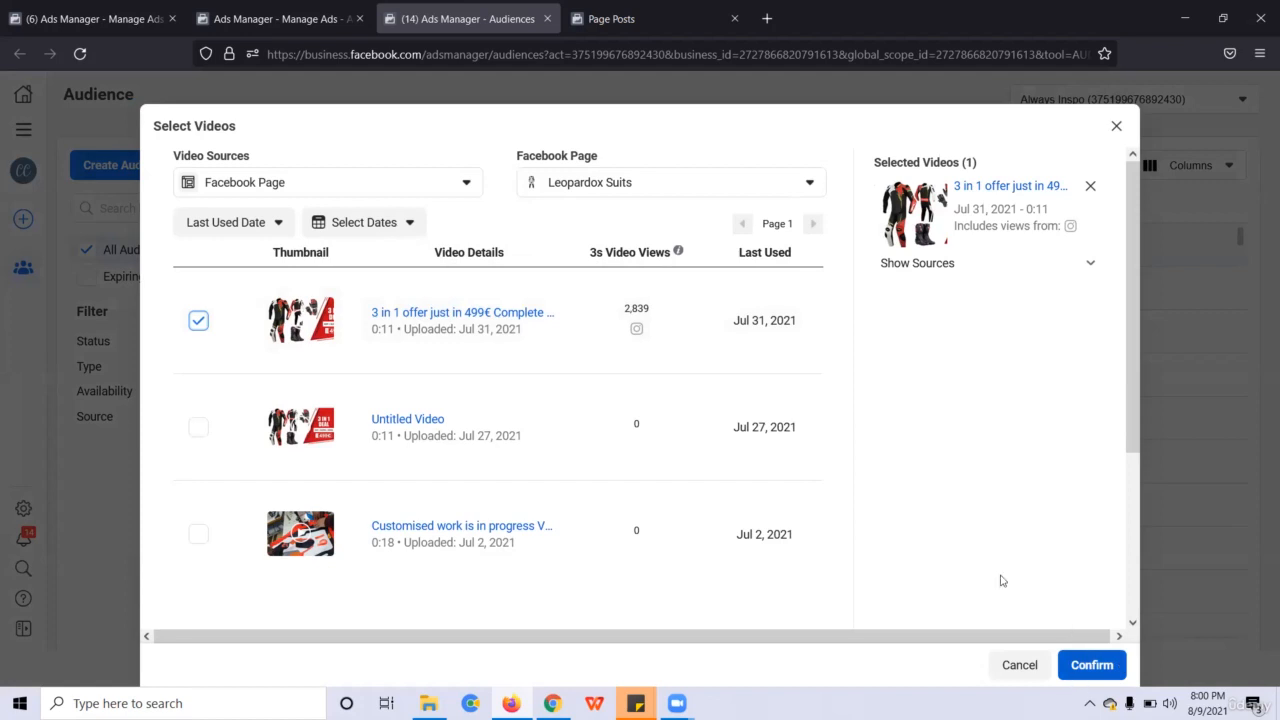
{"action": "double_click", "coordinate": [580, 186]}
{"action": "left_click", "coordinate": [580, 186]}
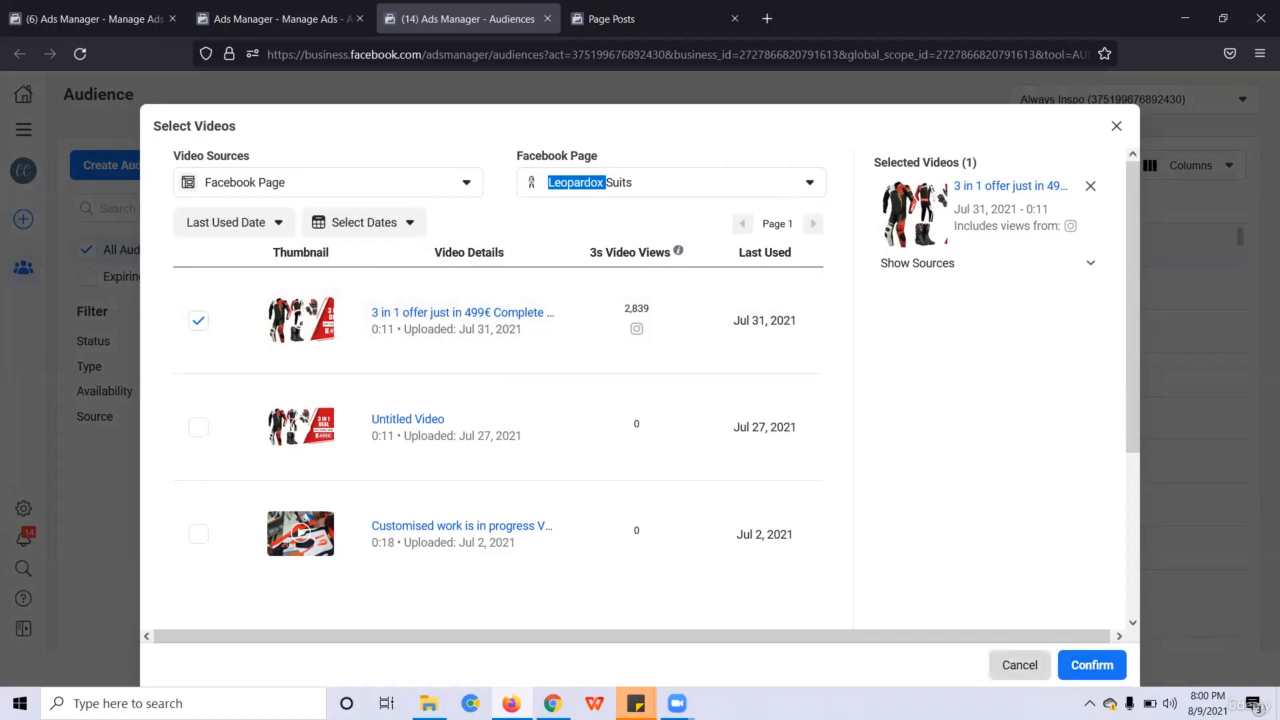
{"action": "left_click", "coordinate": [1022, 666]}
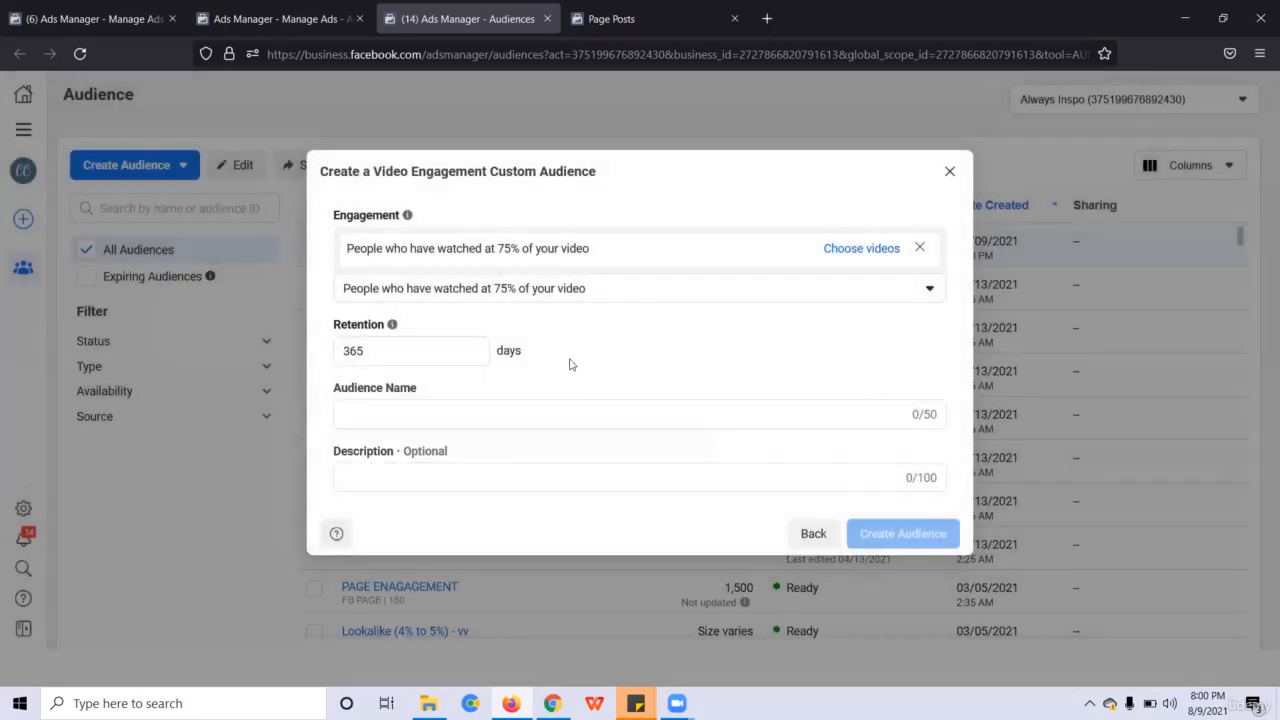
- Review the retention and name settings of the video engagement audience and close it without creating the audience
{"action": "left_click", "coordinate": [514, 407]}
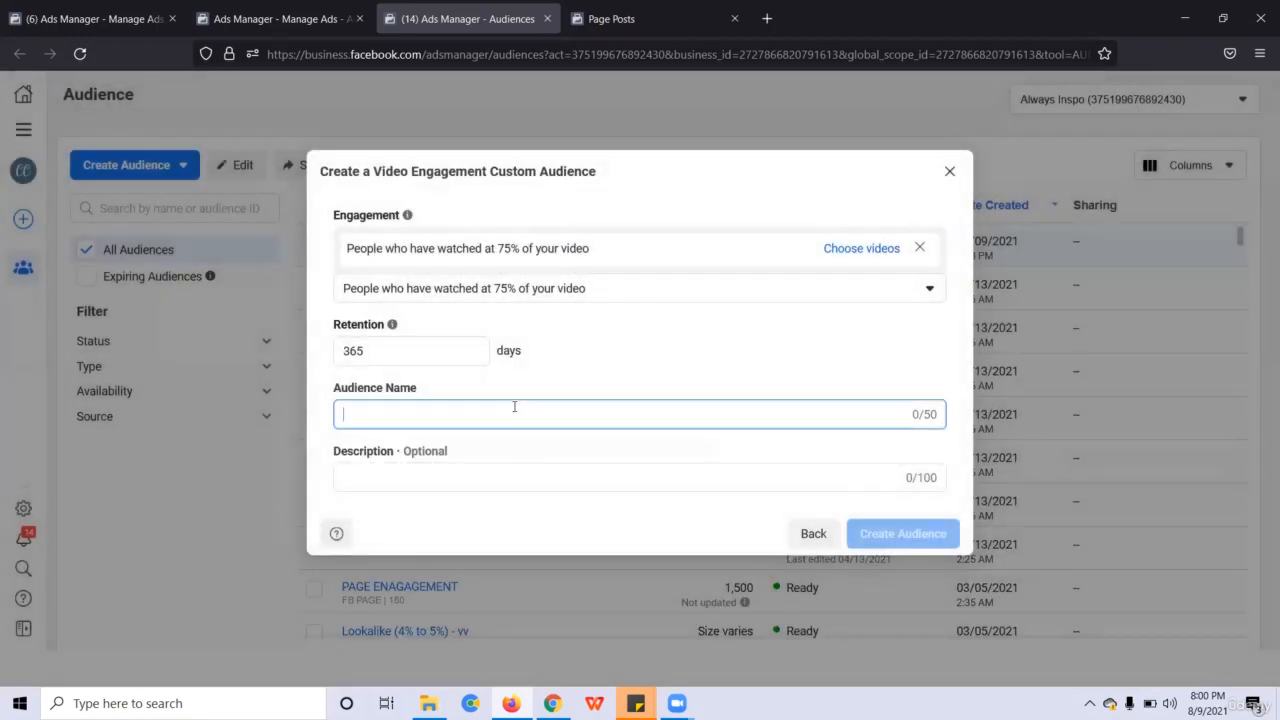
{"action": "double_click", "coordinate": [383, 352]}
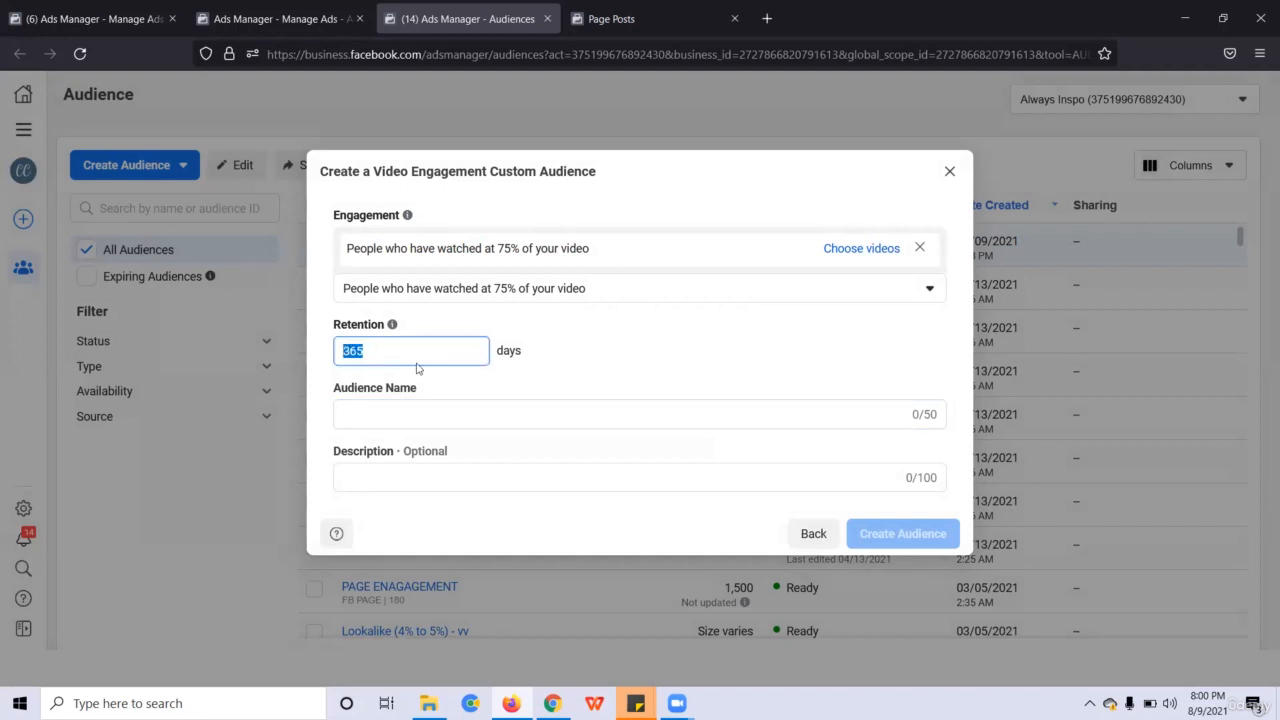
{"action": "left_click", "coordinate": [615, 372]}
{"action": "left_click", "coordinate": [489, 409]}
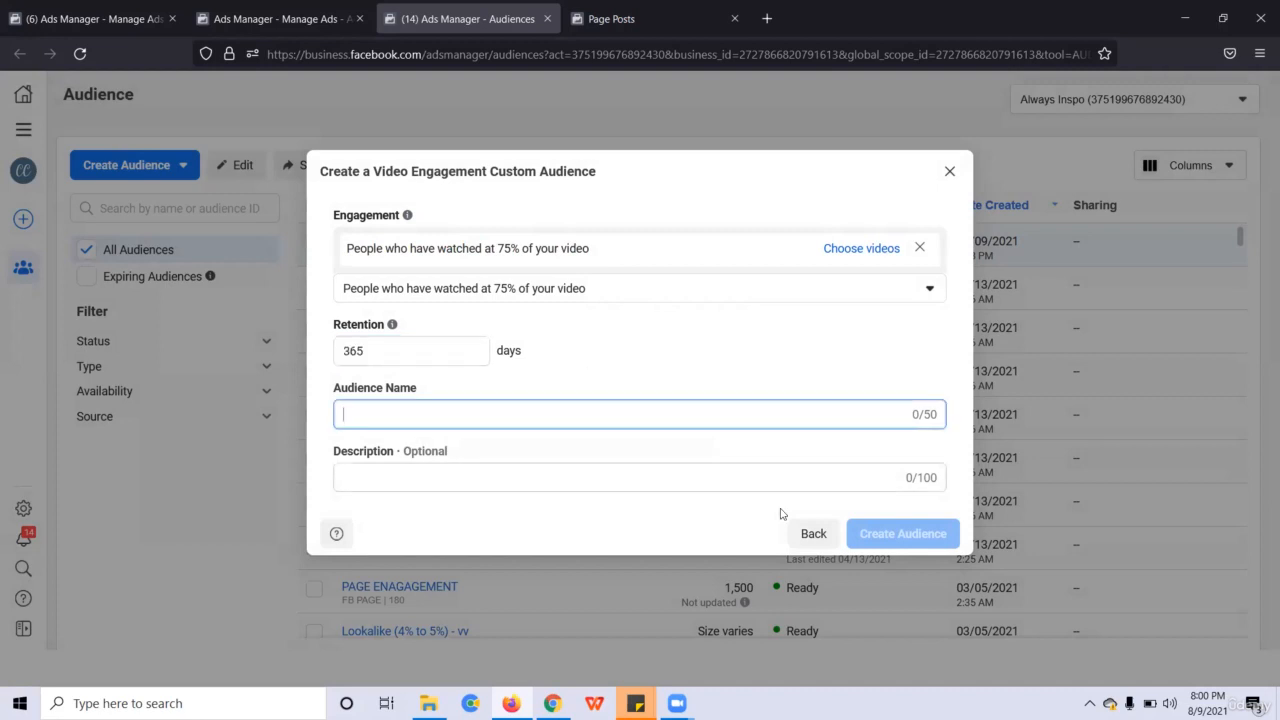
{"action": "left_click", "coordinate": [958, 538]}
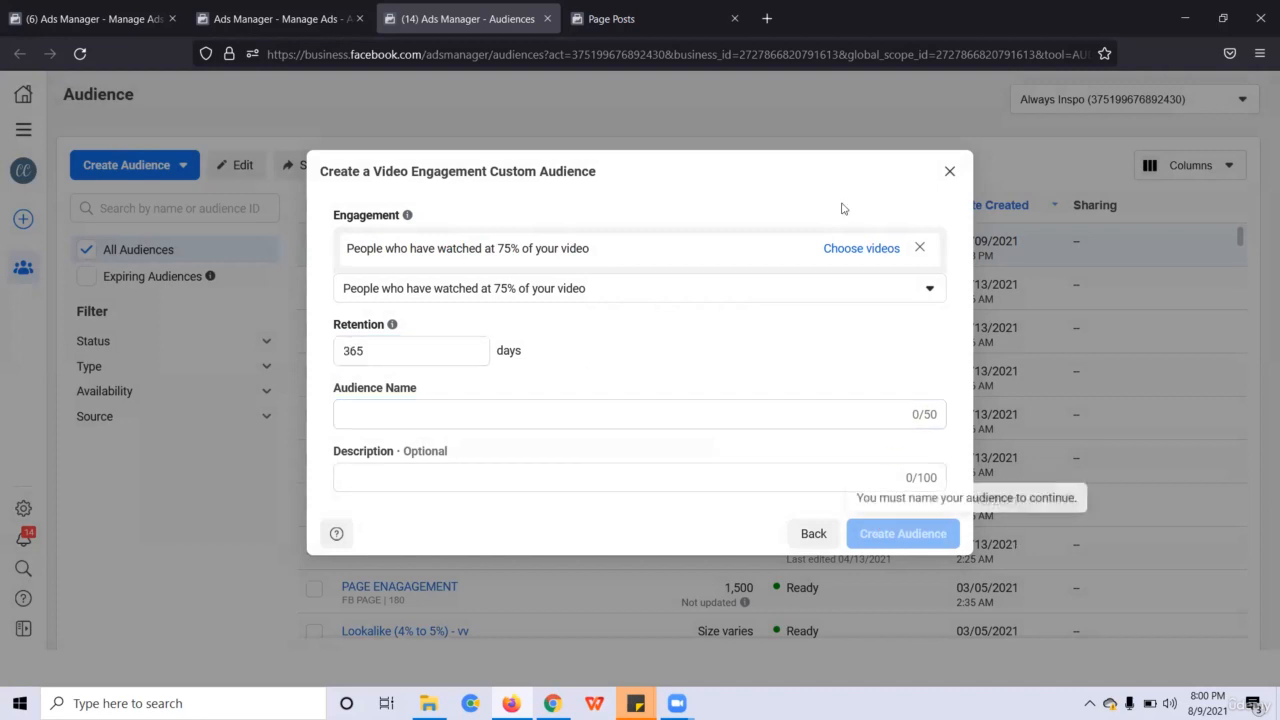
{"action": "left_click", "coordinate": [947, 172]}
- Look through the existing custom and lookalike audiences in the audience list
{"action": "scroll", "coordinate": [654, 363], "scroll_direction": "down", "scroll_amount": 6}
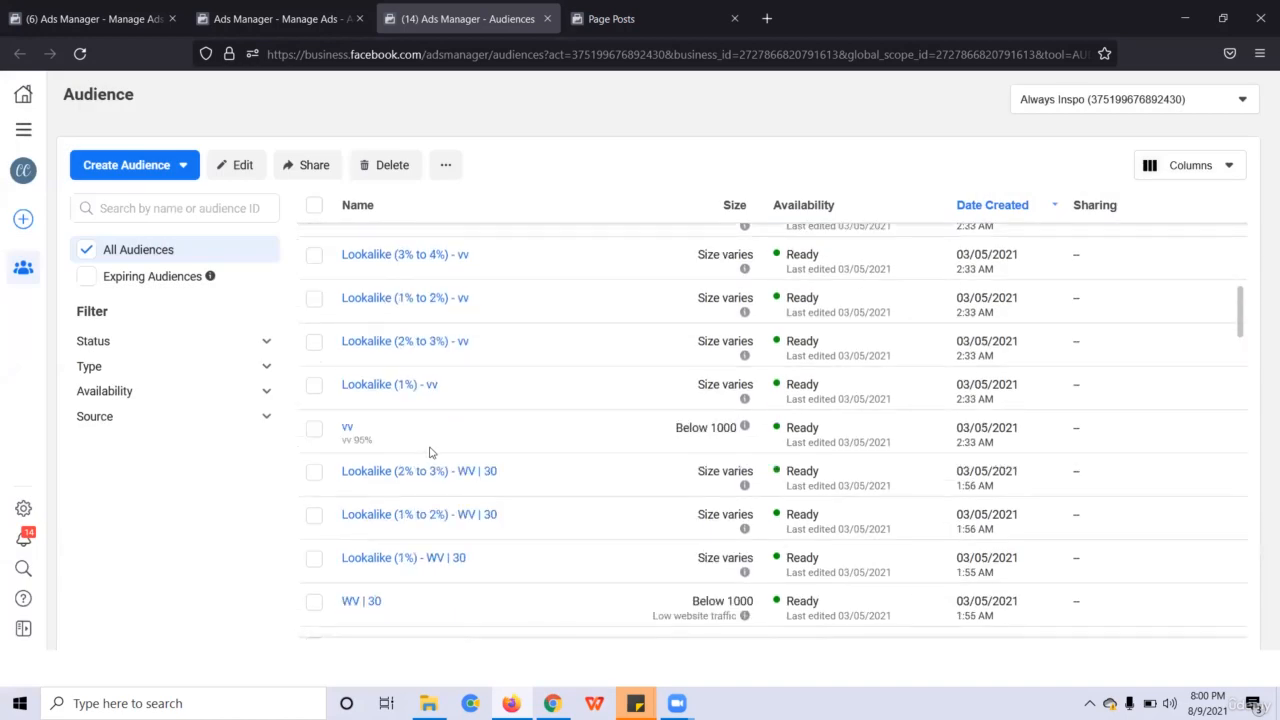
{"action": "scroll", "coordinate": [430, 453], "scroll_direction": "down", "scroll_amount": 3}
{"action": "scroll", "coordinate": [480, 471], "scroll_direction": "up", "scroll_amount": 2}
{"action": "mouse_move", "coordinate": [365, 368]}
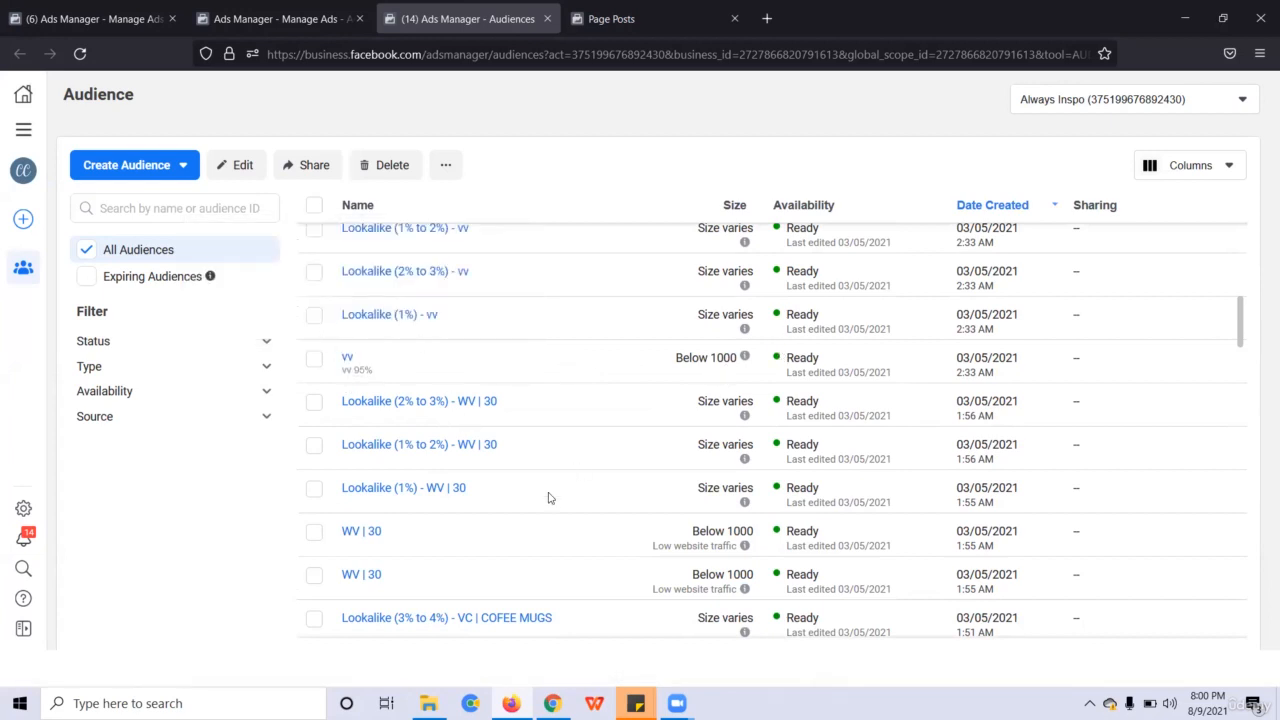
{"action": "scroll", "coordinate": [549, 497], "scroll_direction": "down", "scroll_amount": 2}
{"action": "scroll", "coordinate": [600, 495], "scroll_direction": "up", "scroll_amount": 1}
{"action": "scroll", "coordinate": [632, 518], "scroll_direction": "down", "scroll_amount": 10}
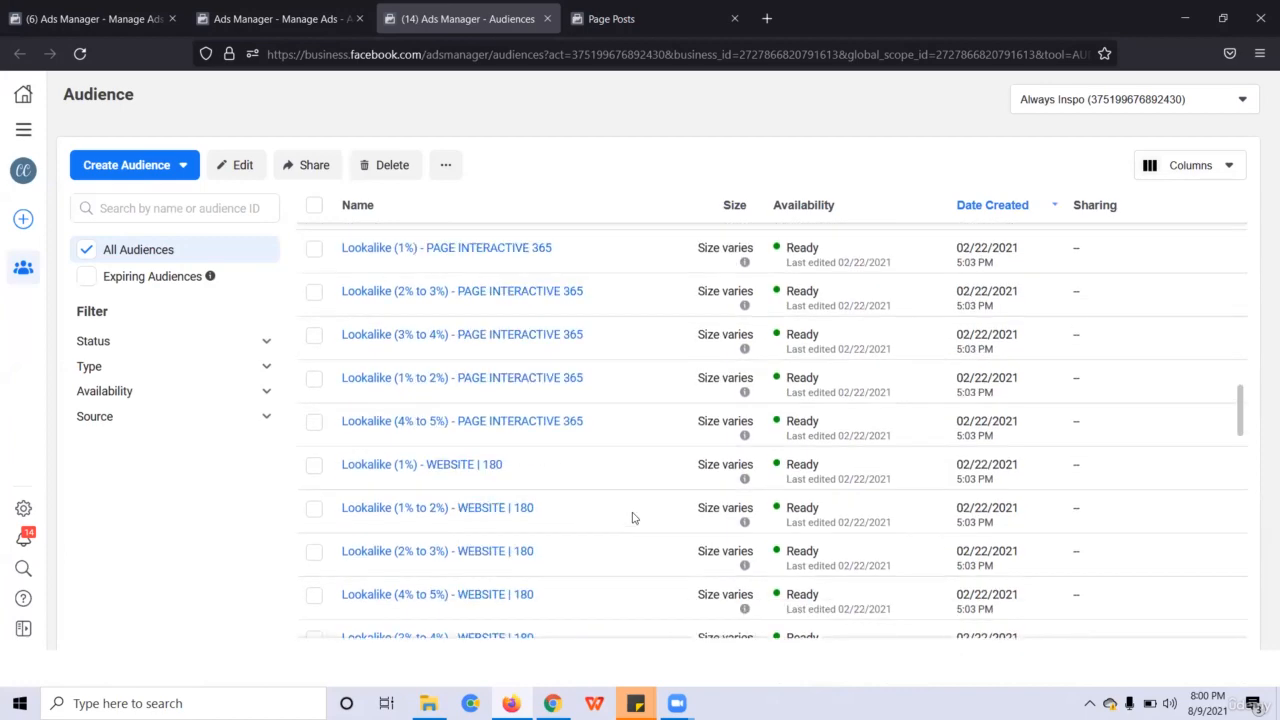
{"action": "scroll", "coordinate": [455, 490], "scroll_direction": "up", "scroll_amount": 4}
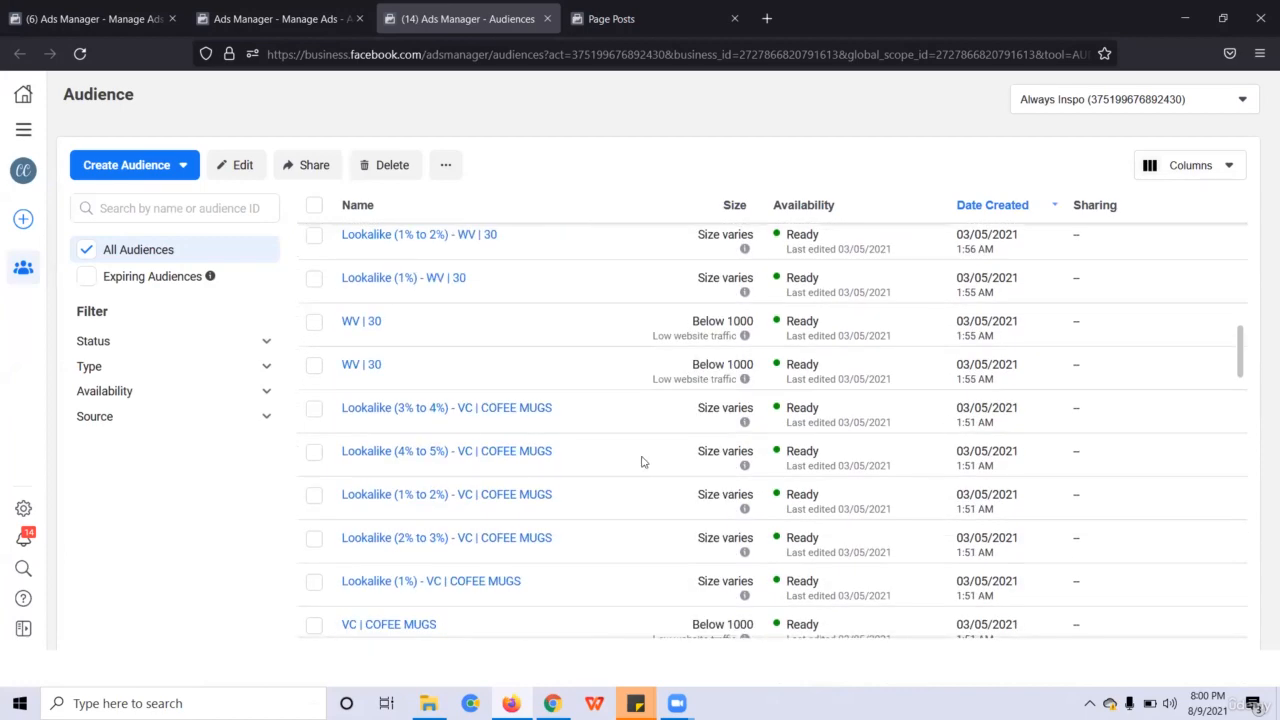
- Try to create a lookalike from the WV | 30 audience by selecting it and checking its additional actions
{"action": "left_click", "coordinate": [314, 321]}
{"action": "left_click", "coordinate": [446, 165]}
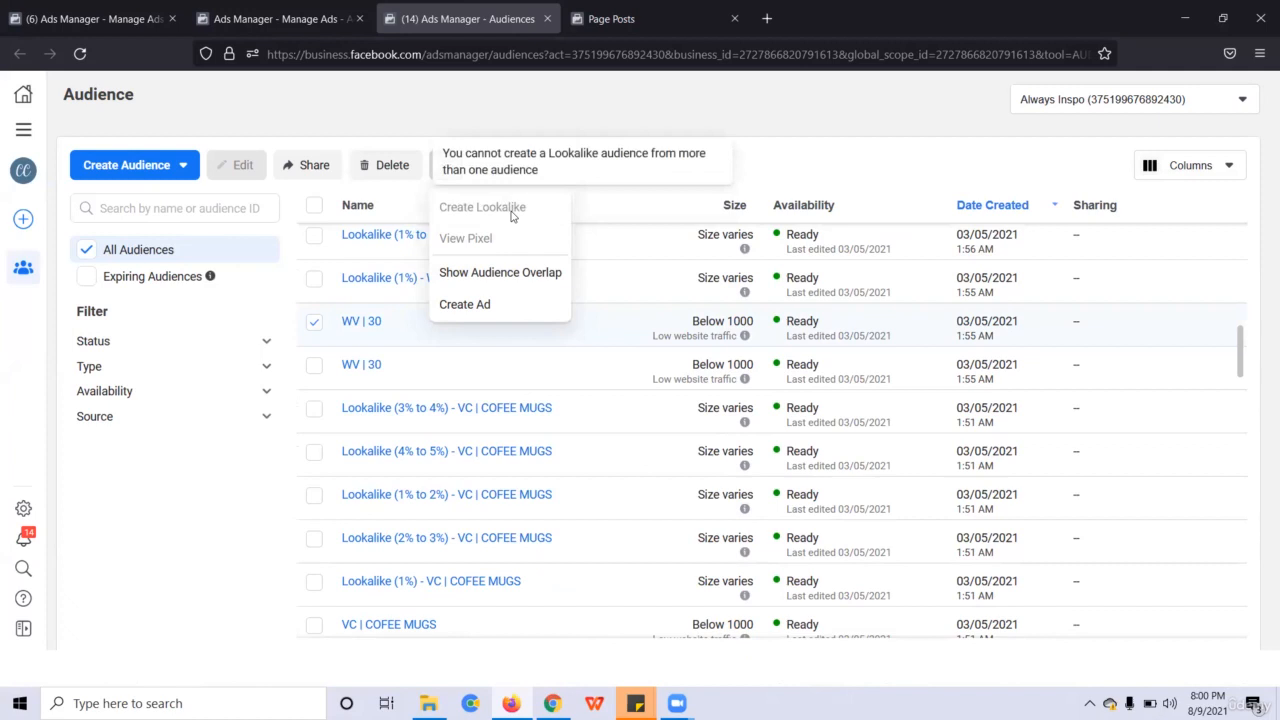
{"action": "left_click", "coordinate": [313, 326]}
{"action": "left_click", "coordinate": [313, 328]}
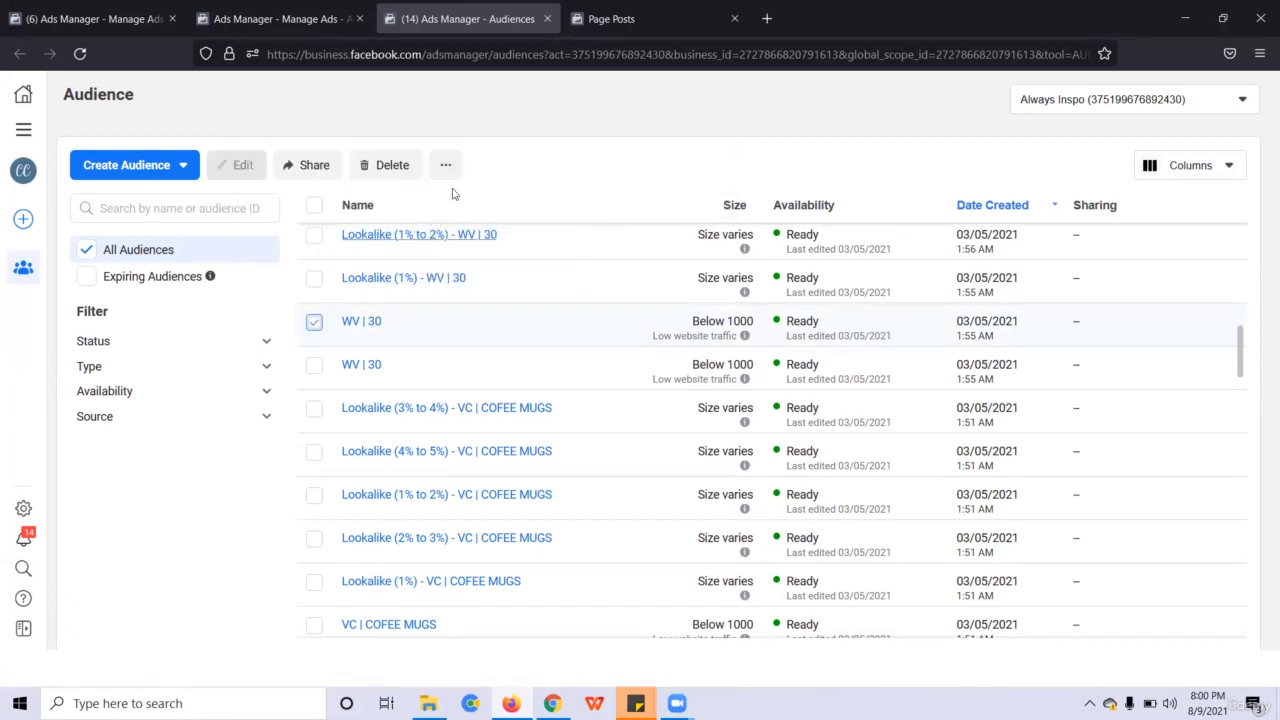
{"action": "scroll", "coordinate": [476, 313], "scroll_direction": "up", "scroll_amount": 1}
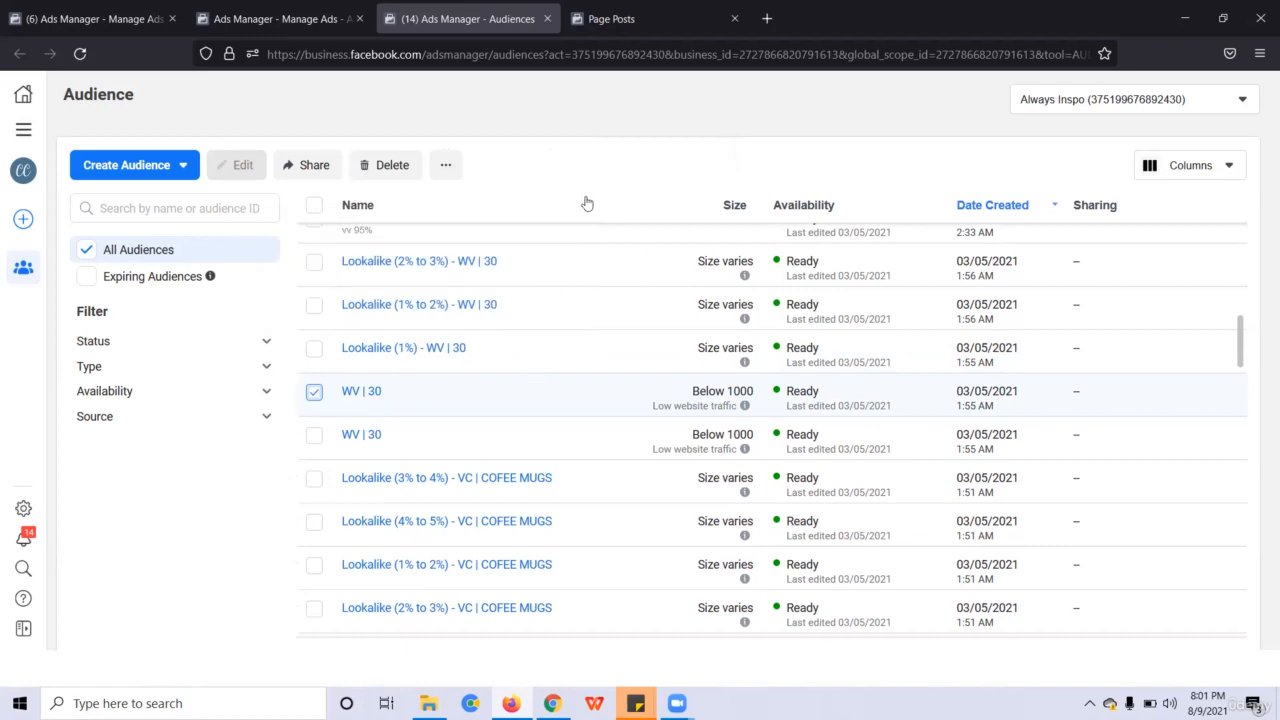
{"action": "left_click", "coordinate": [447, 170]}
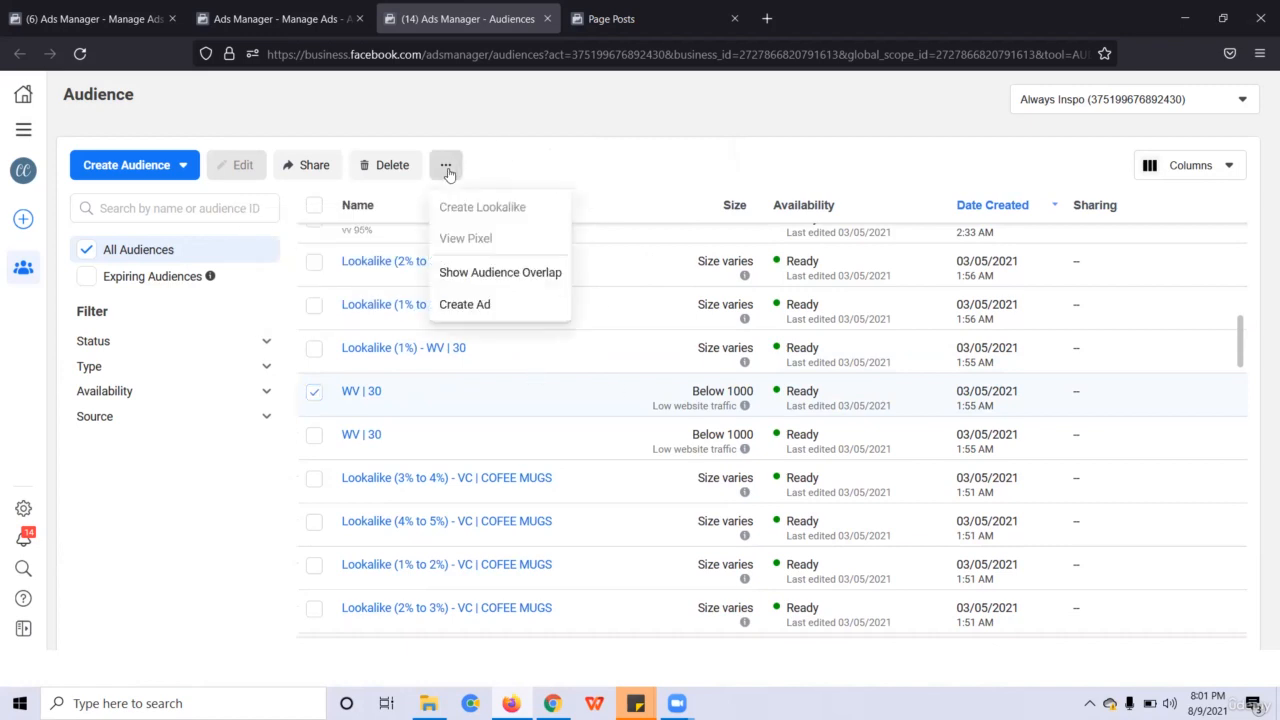
{"action": "left_click", "coordinate": [582, 143]}
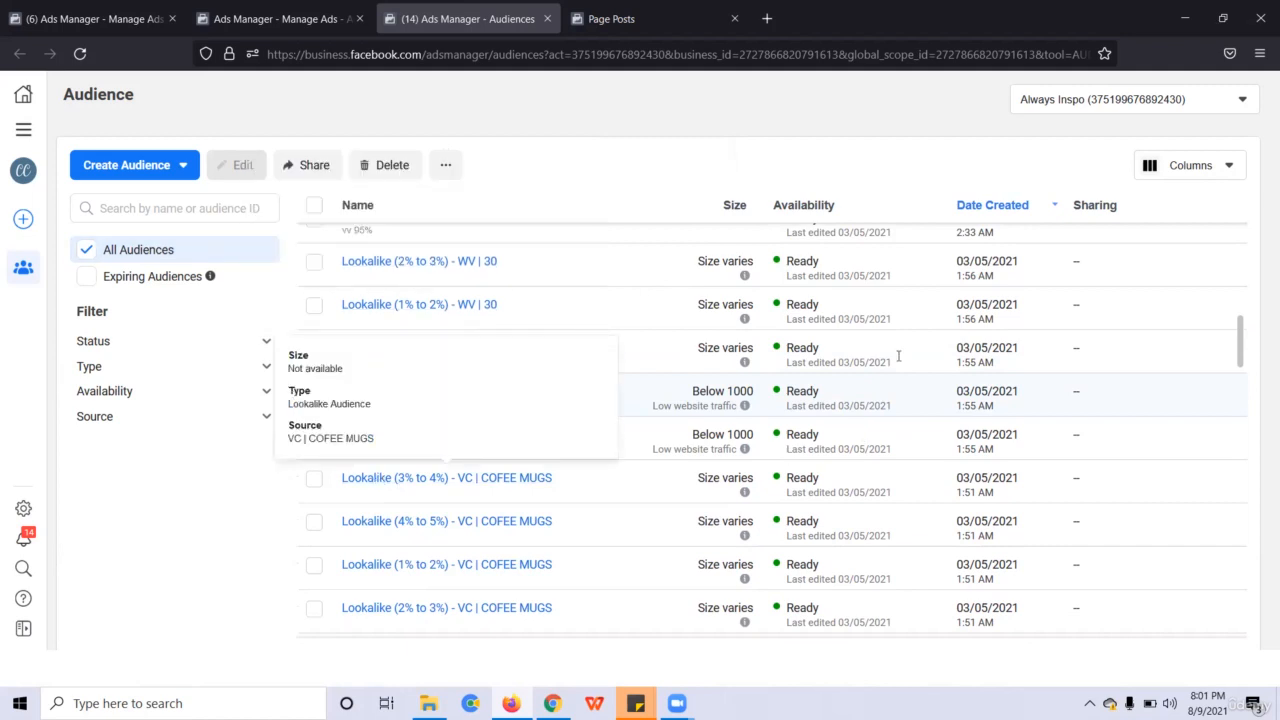
{"action": "scroll", "coordinate": [665, 515], "scroll_direction": "up", "scroll_amount": 10}
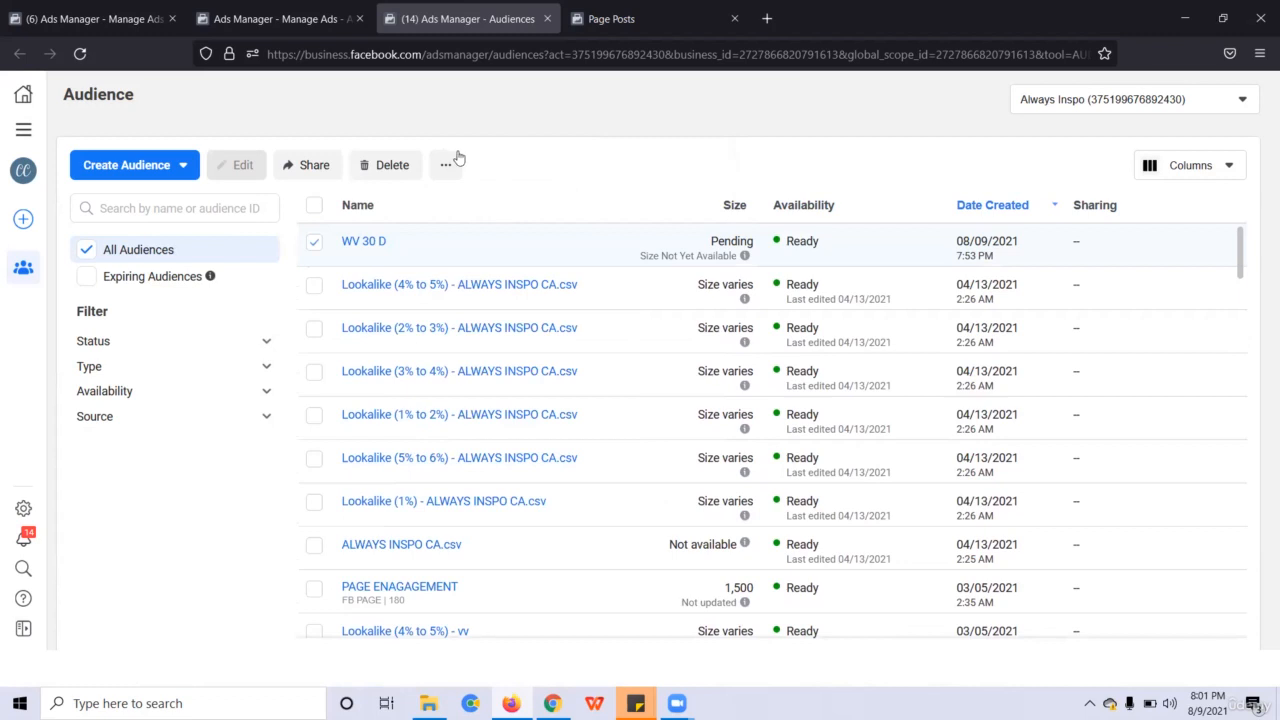
{"action": "left_click", "coordinate": [165, 178]}
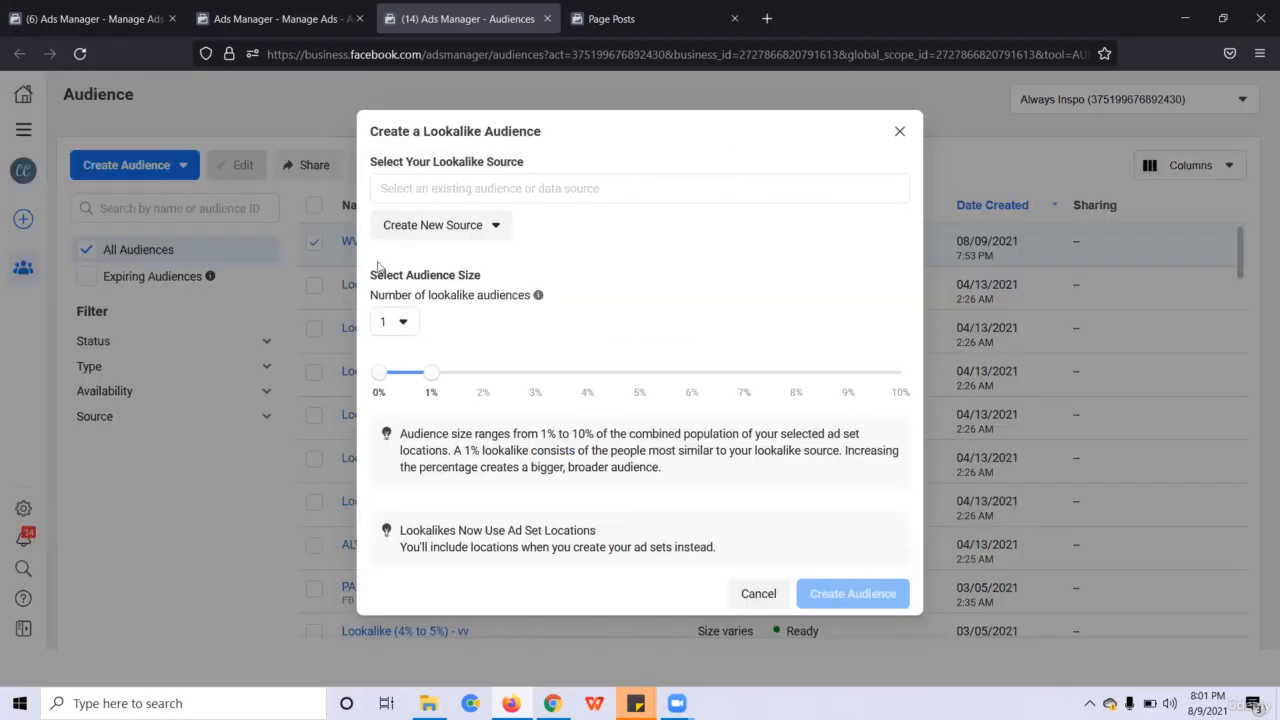
{"action": "left_click", "coordinate": [596, 188]}
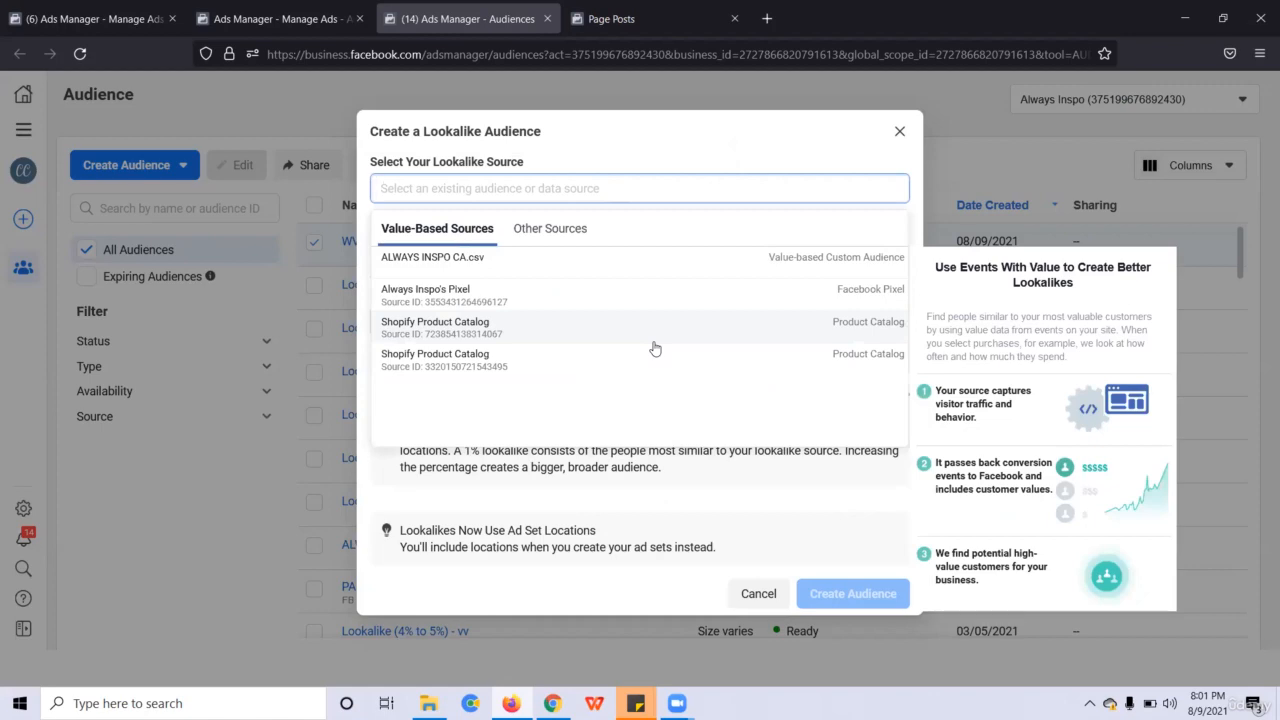
{"action": "left_click", "coordinate": [549, 295]}
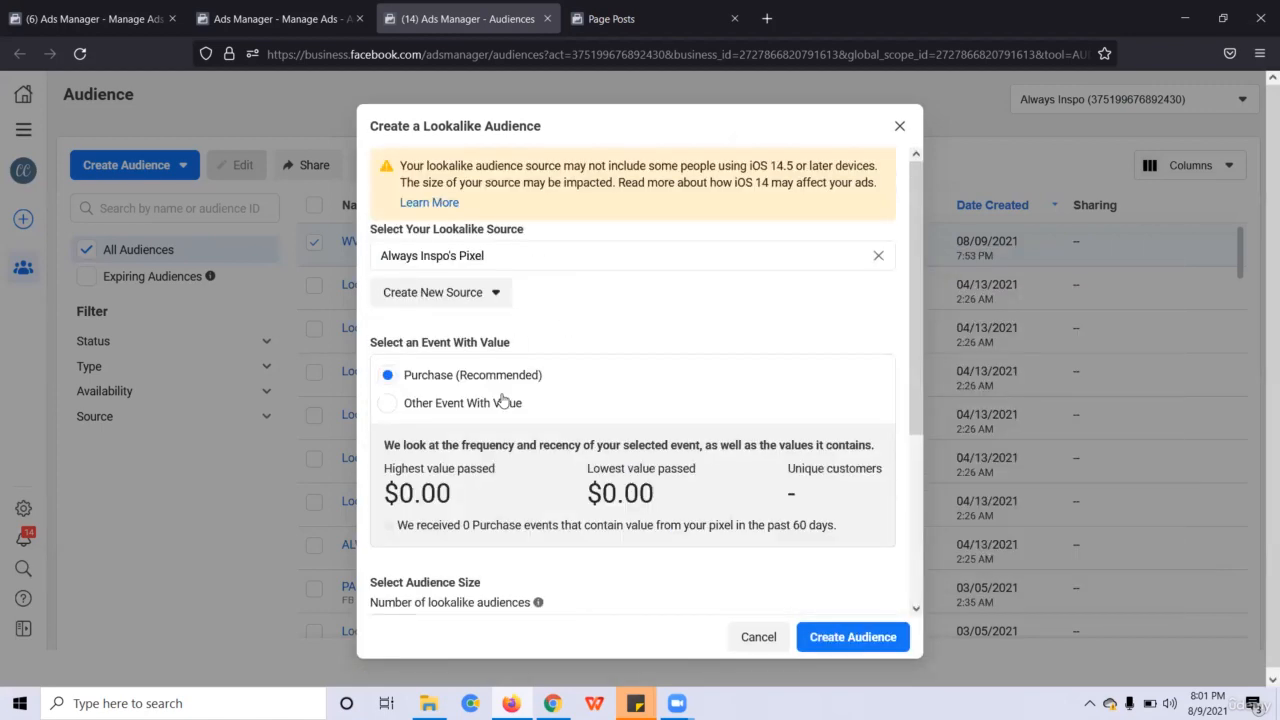
- Try AddToCart, ViewContent and InitiateCheckout as the lookalike's other event with value, and return to the recommended Purchase event
{"action": "scroll", "coordinate": [584, 440], "scroll_direction": "down", "scroll_amount": 3}
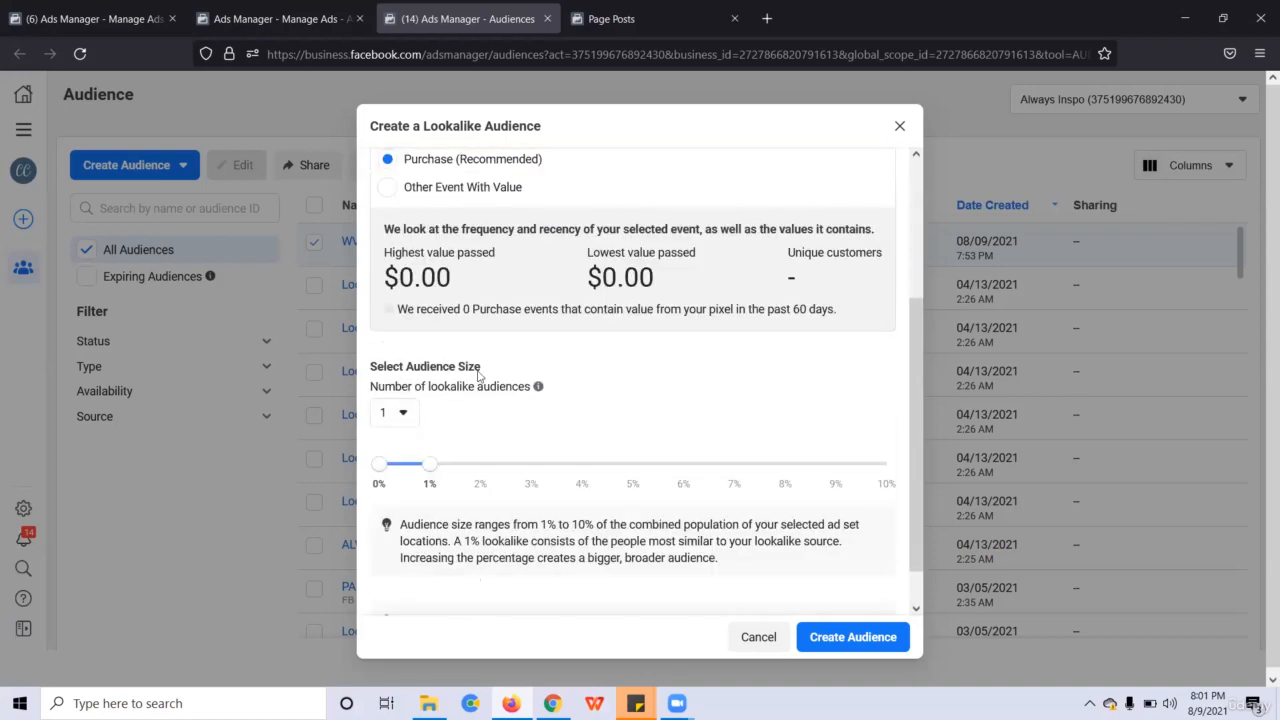
{"action": "scroll", "coordinate": [481, 377], "scroll_direction": "up", "scroll_amount": 2}
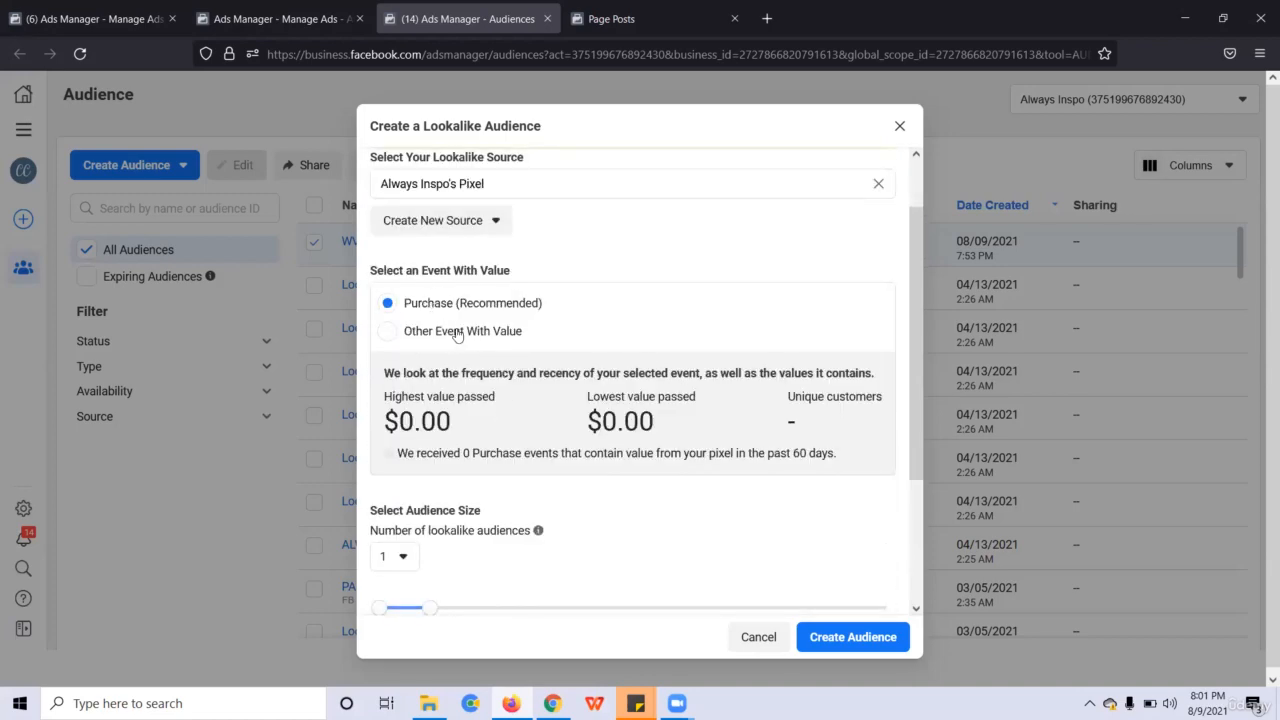
{"action": "scroll", "coordinate": [518, 450], "scroll_direction": "down", "scroll_amount": 3}
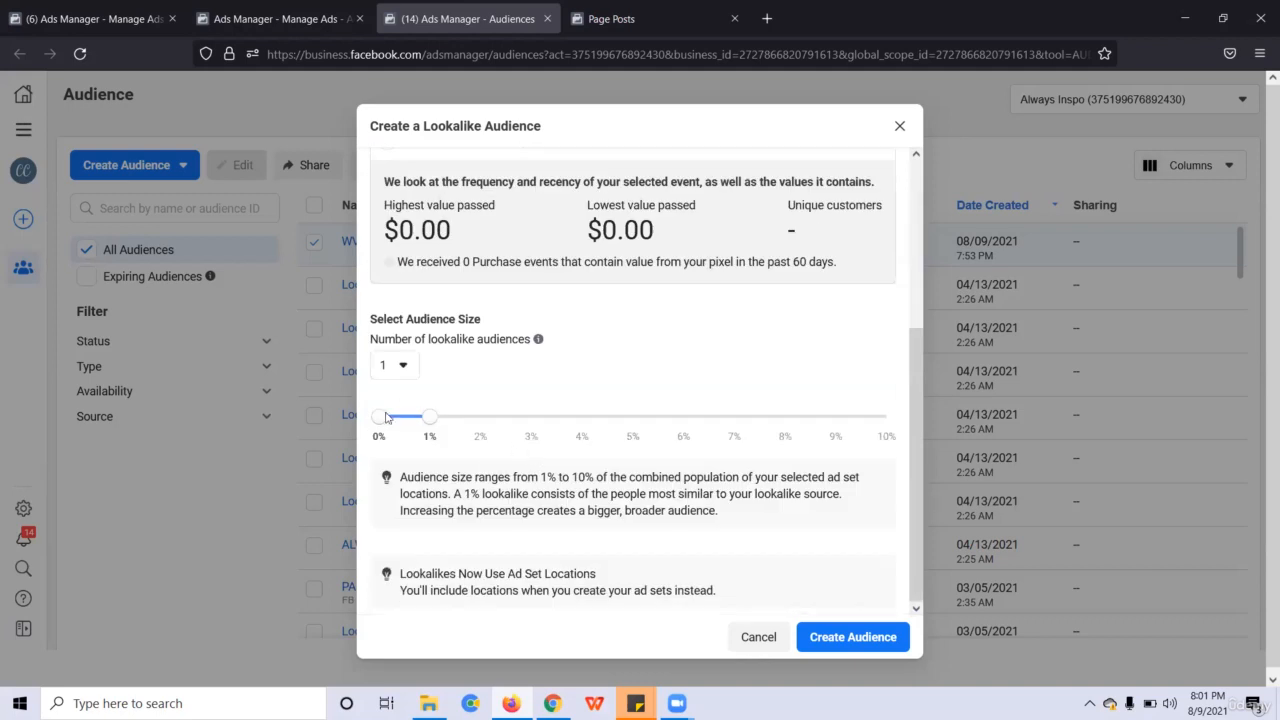
{"action": "scroll", "coordinate": [437, 368], "scroll_direction": "up", "scroll_amount": 3}
{"action": "left_click", "coordinate": [455, 358]}
{"action": "scroll", "coordinate": [540, 487], "scroll_direction": "down", "scroll_amount": 1}
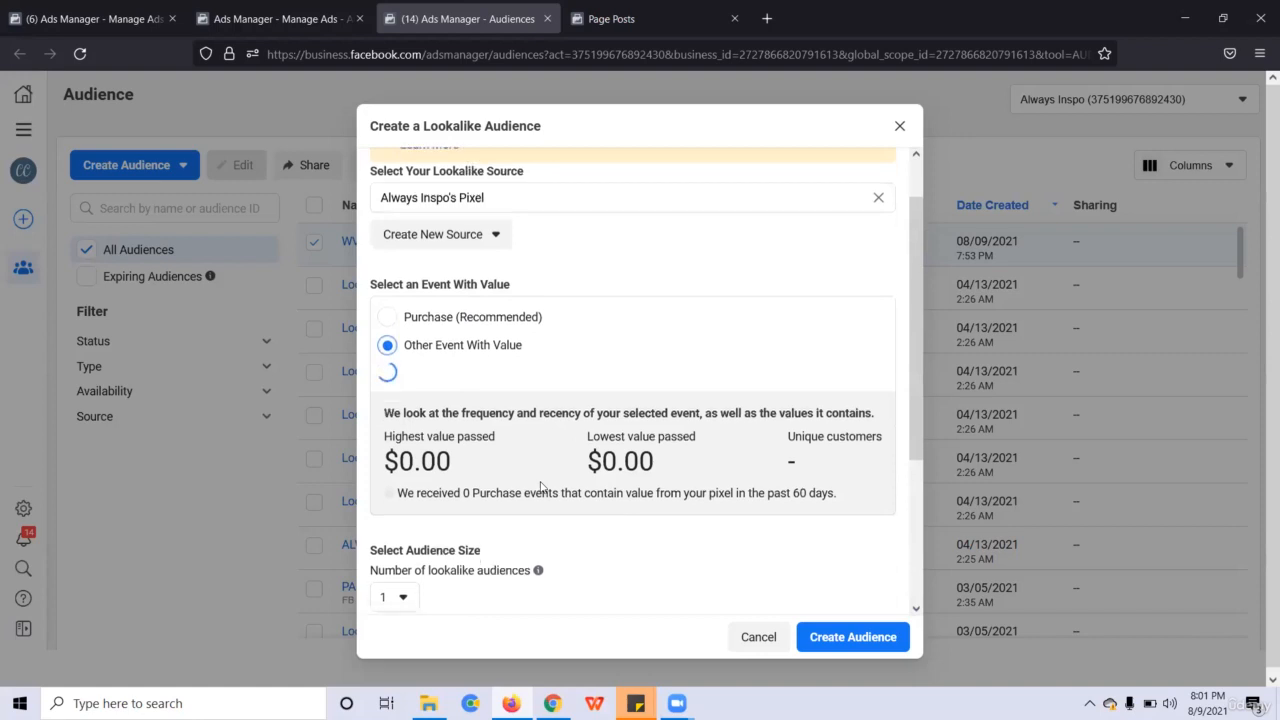
{"action": "left_click", "coordinate": [546, 318]}
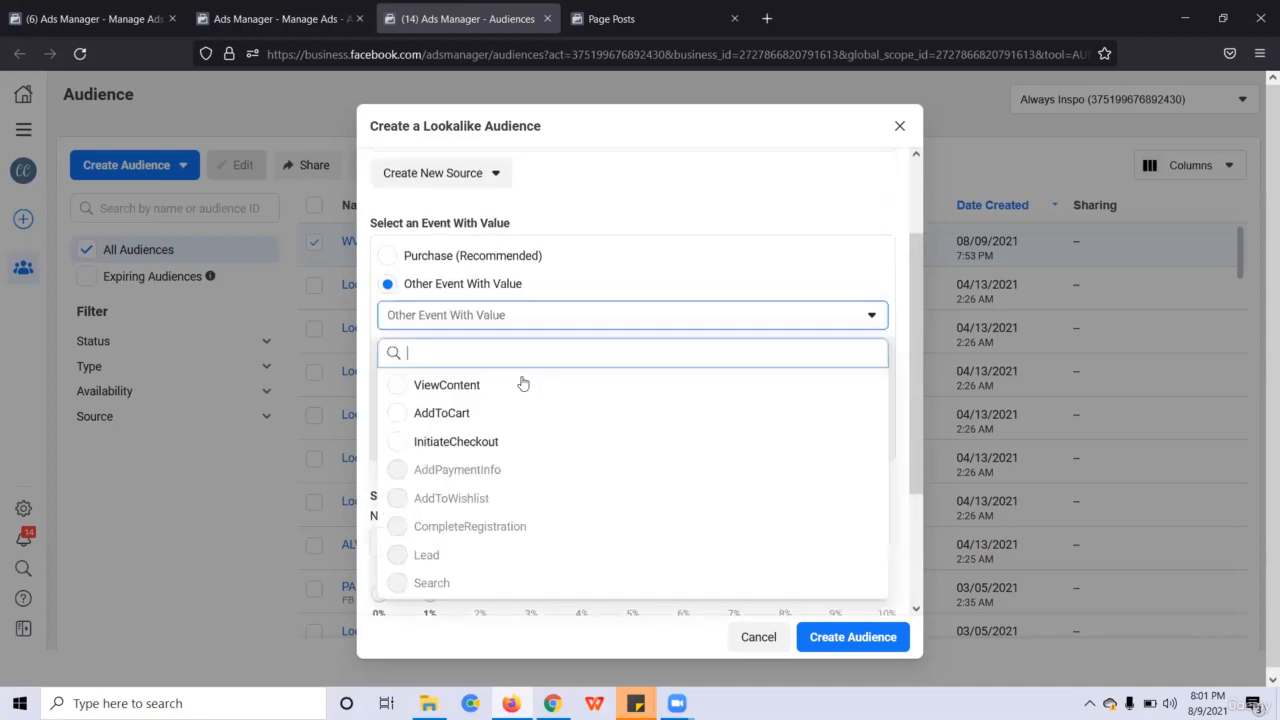
{"action": "left_click", "coordinate": [503, 415]}
{"action": "left_click", "coordinate": [520, 316]}
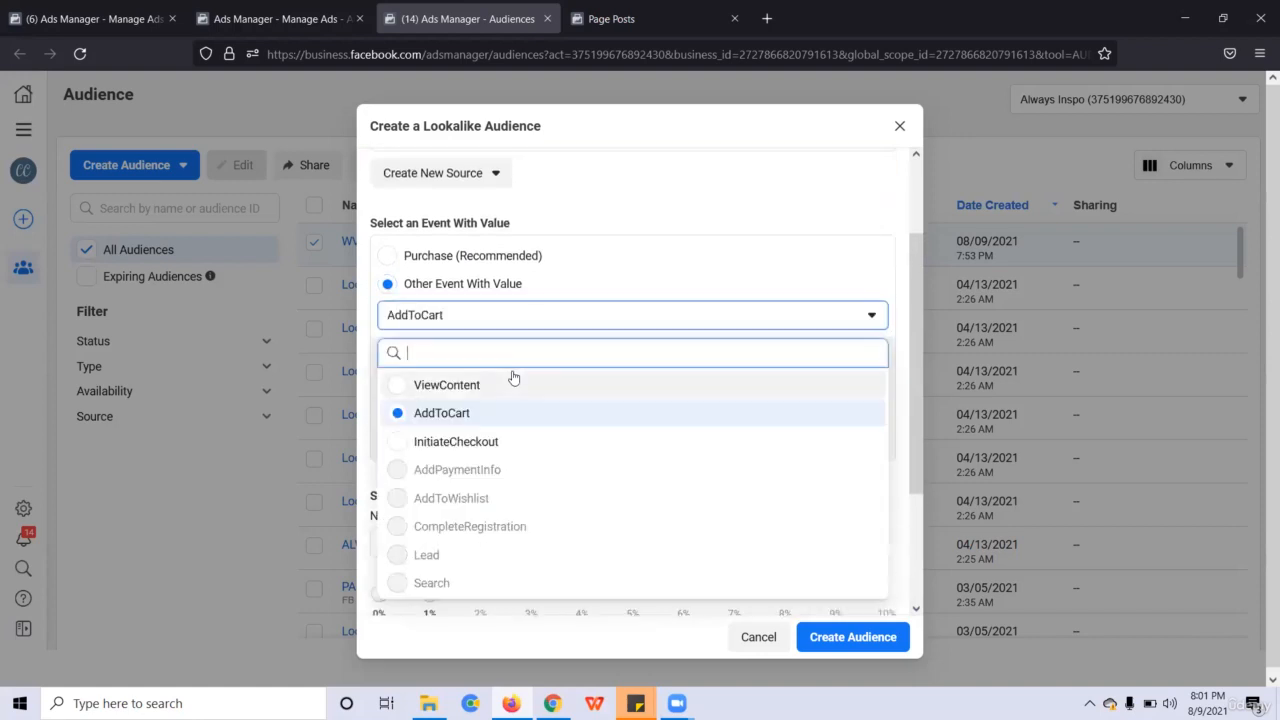
{"action": "left_click", "coordinate": [506, 384]}
{"action": "left_click", "coordinate": [574, 316]}
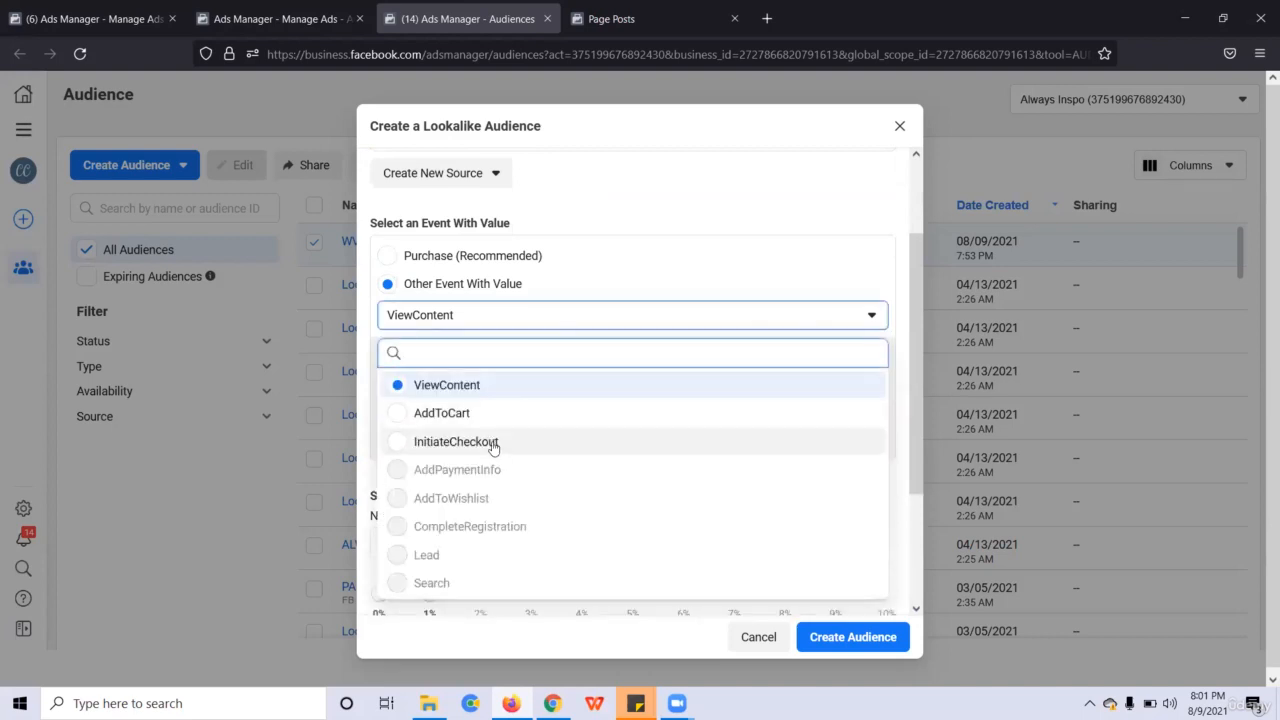
{"action": "left_click", "coordinate": [492, 442]}
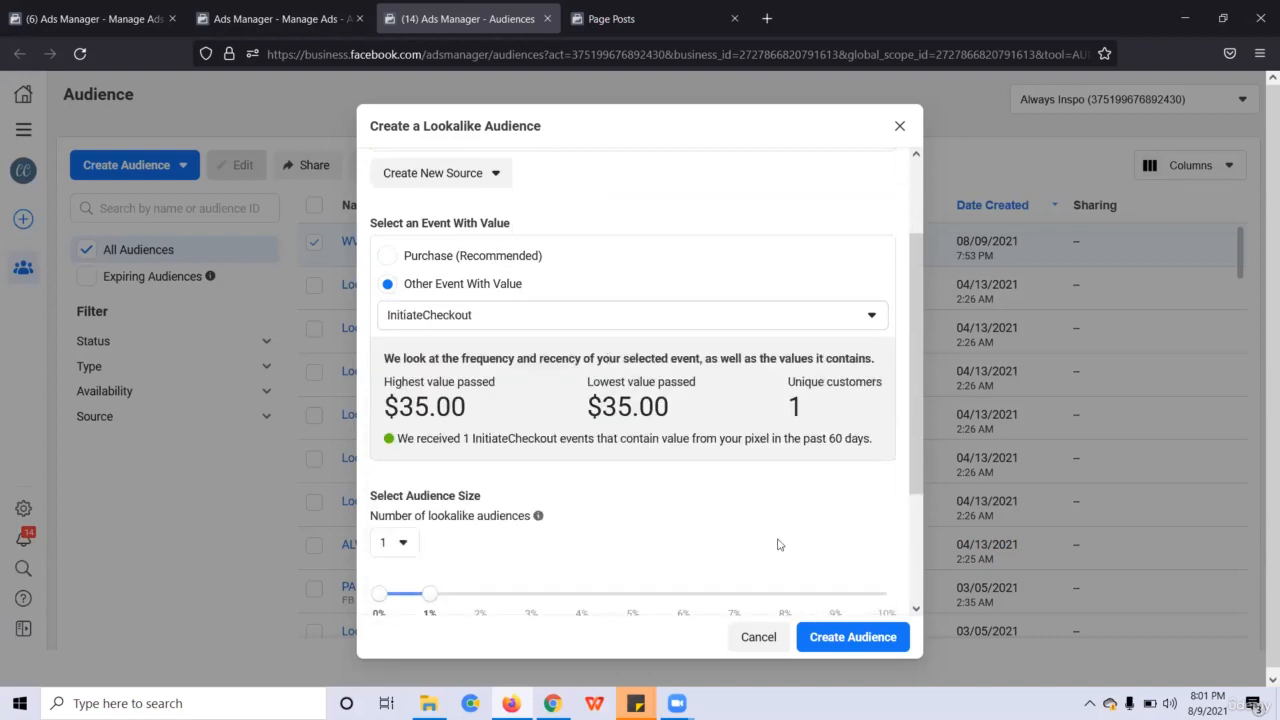
{"action": "left_click", "coordinate": [445, 262]}
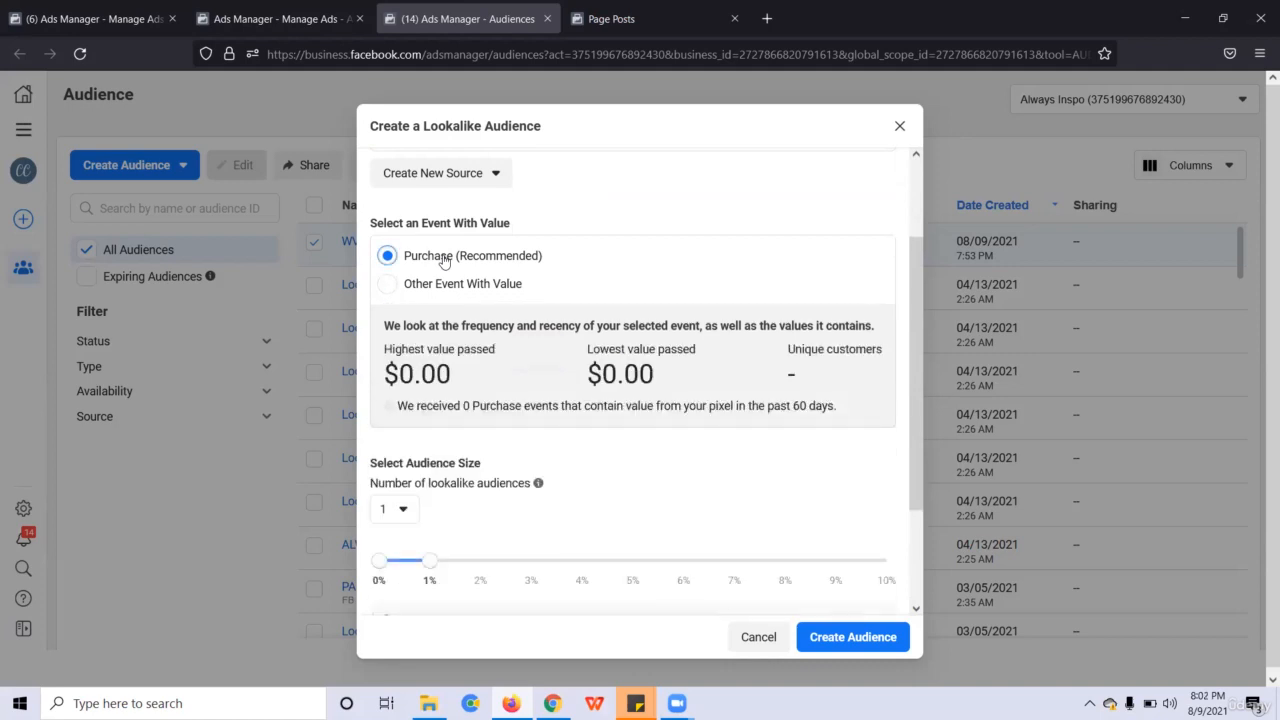
- Examine the audience size explanation and the Purchase event values for the pixel-based lookalike
{"action": "scroll", "coordinate": [543, 327], "scroll_direction": "down", "scroll_amount": 2}
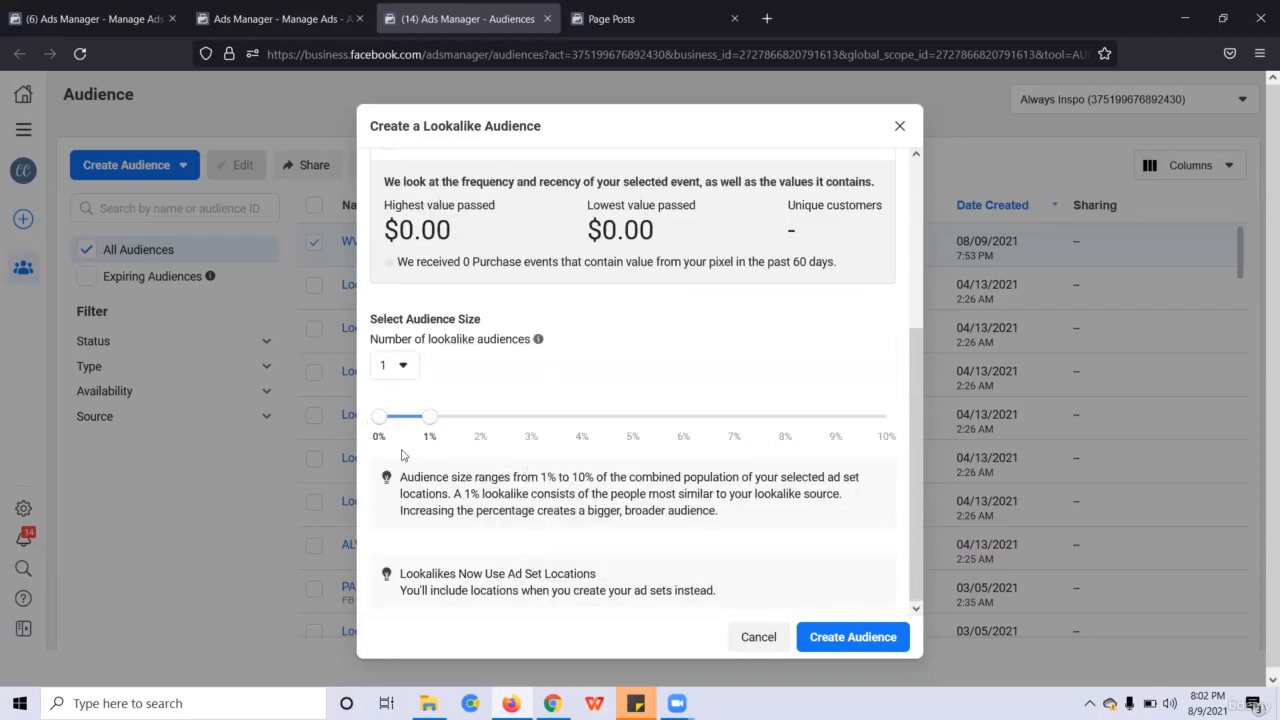
{"action": "left_click_drag", "start_coordinate": [404, 477], "coordinate": [578, 533]}
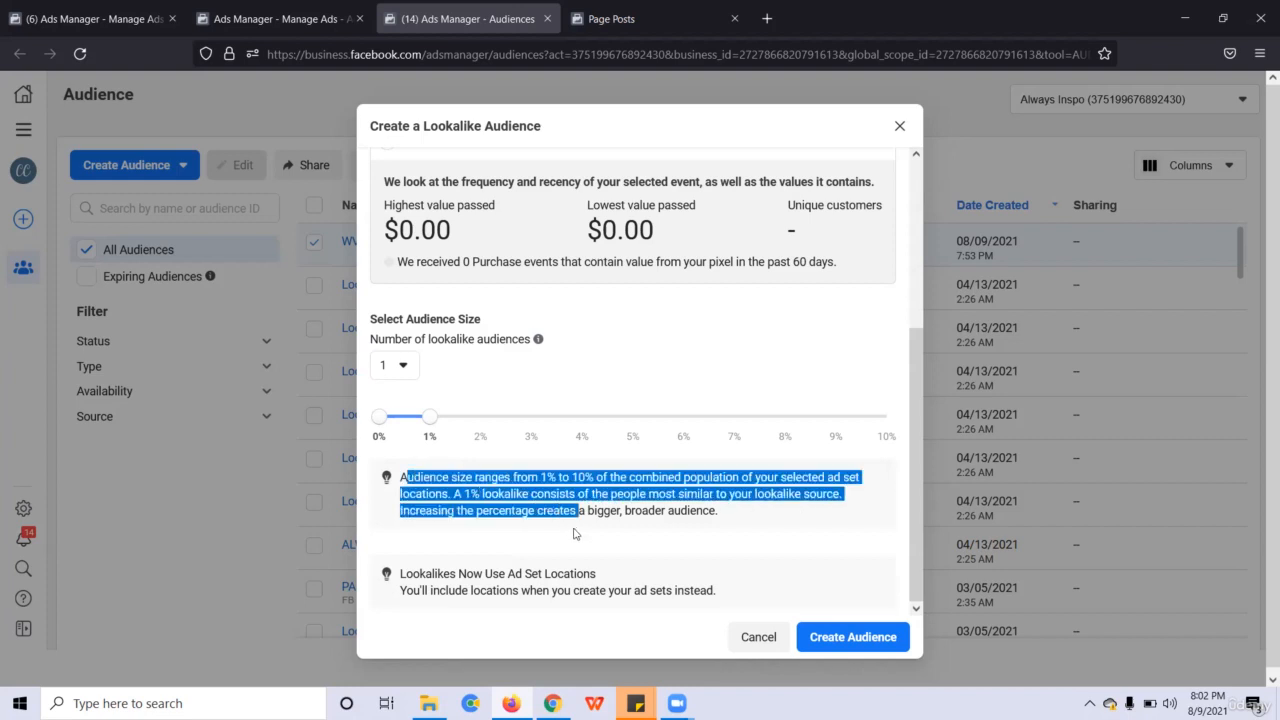
{"action": "left_click", "coordinate": [574, 533]}
{"action": "left_click_drag", "start_coordinate": [486, 481], "coordinate": [651, 493]}
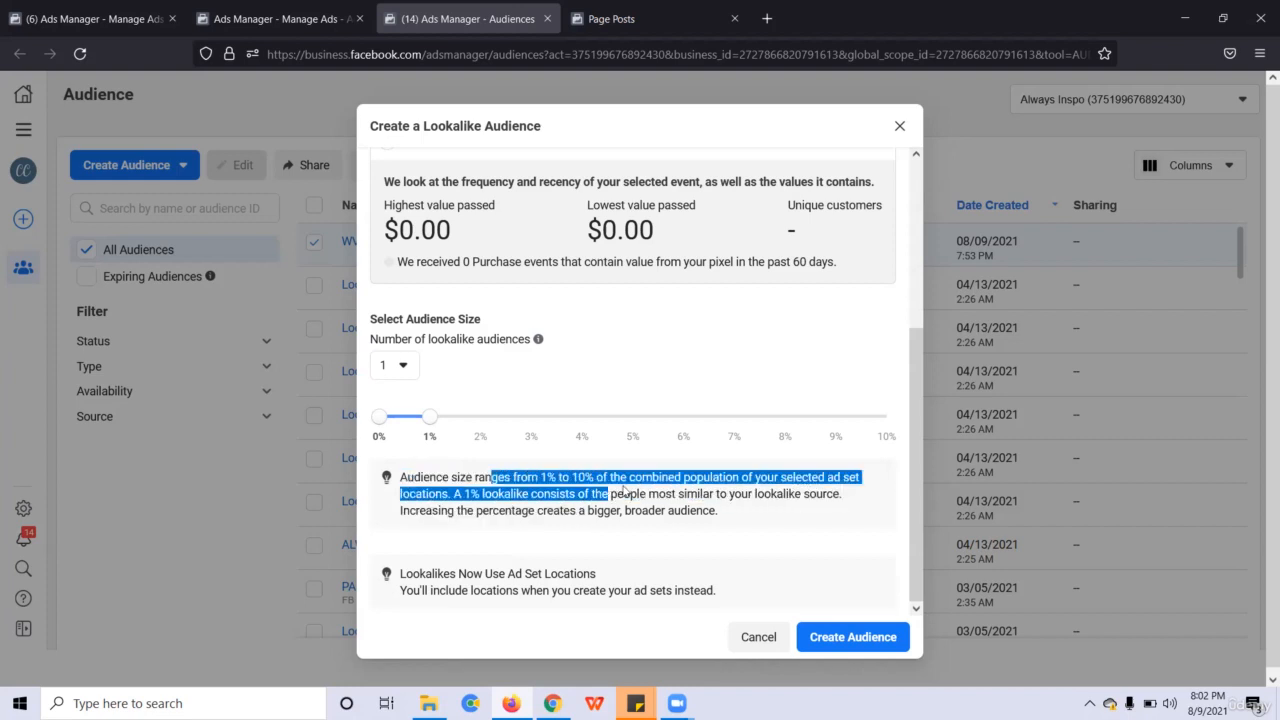
{"action": "left_click", "coordinate": [655, 490]}
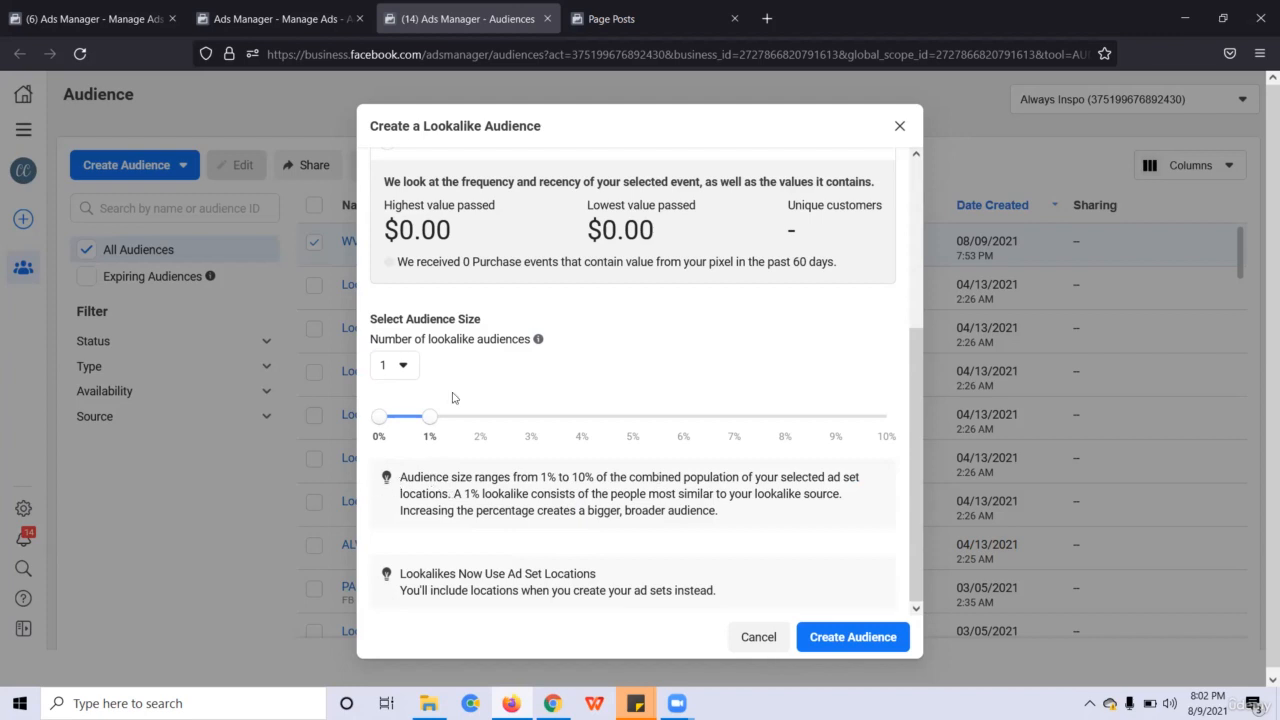
{"action": "scroll", "coordinate": [600, 476], "scroll_direction": "up", "scroll_amount": 2}
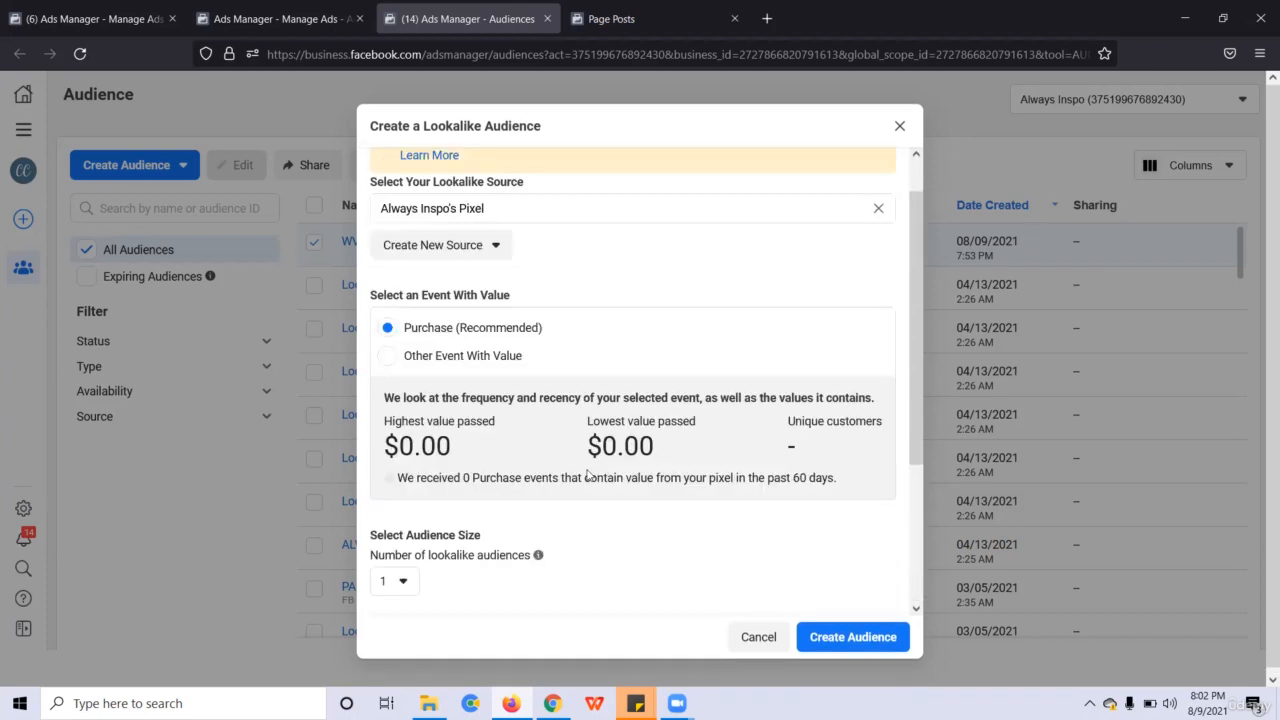
{"action": "scroll", "coordinate": [588, 476], "scroll_direction": "up", "scroll_amount": 1}
{"action": "scroll", "coordinate": [500, 440], "scroll_direction": "down", "scroll_amount": 3}
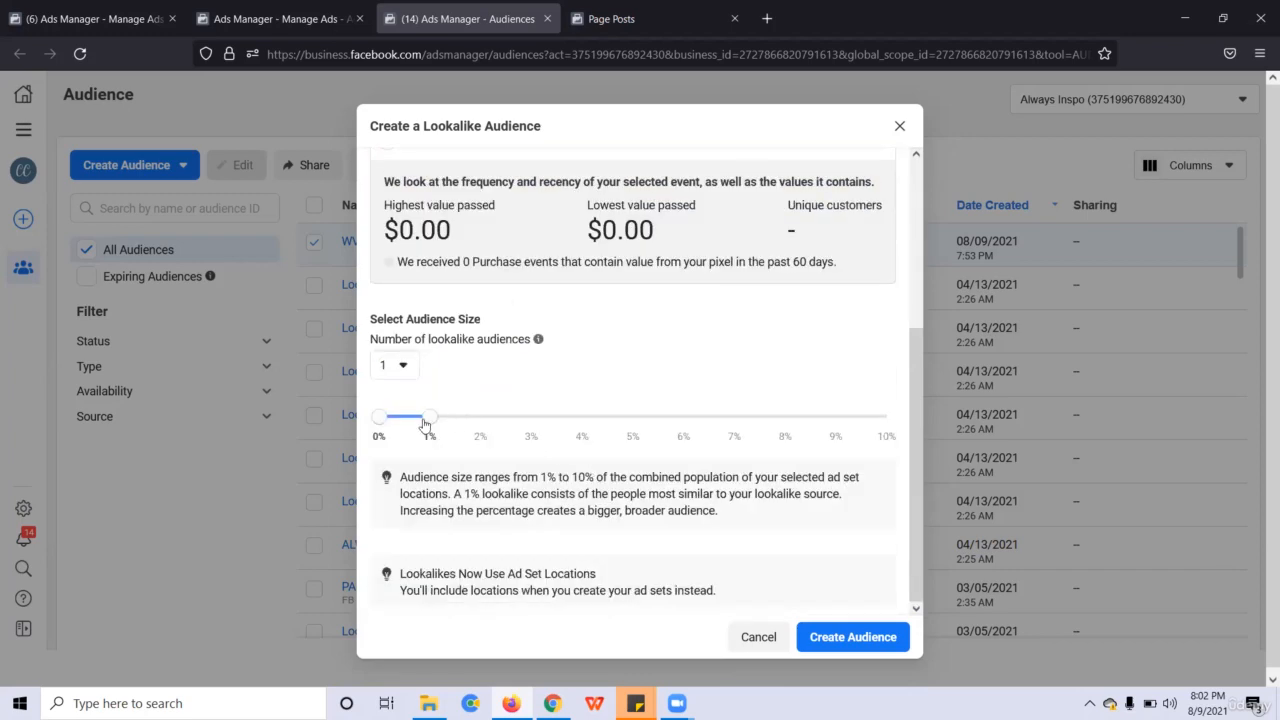
{"action": "scroll", "coordinate": [670, 334], "scroll_direction": "up", "scroll_amount": 1}
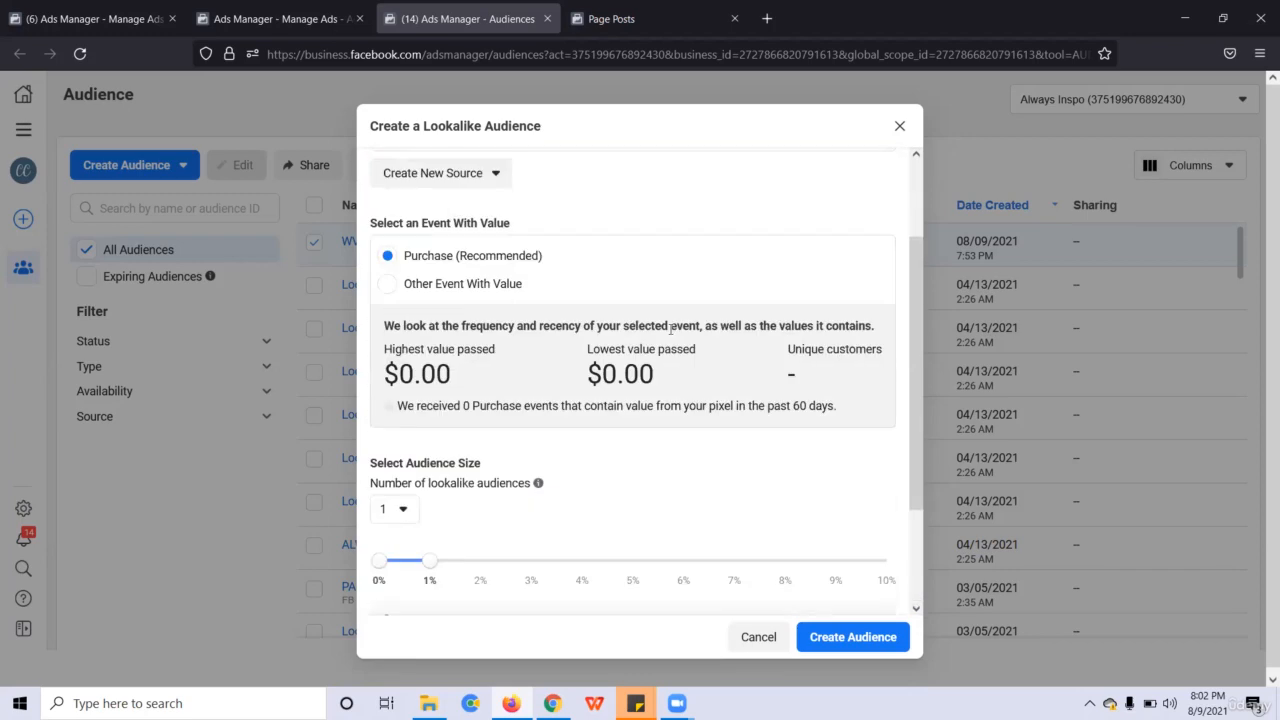
{"action": "scroll", "coordinate": [570, 400], "scroll_direction": "down", "scroll_amount": 1}
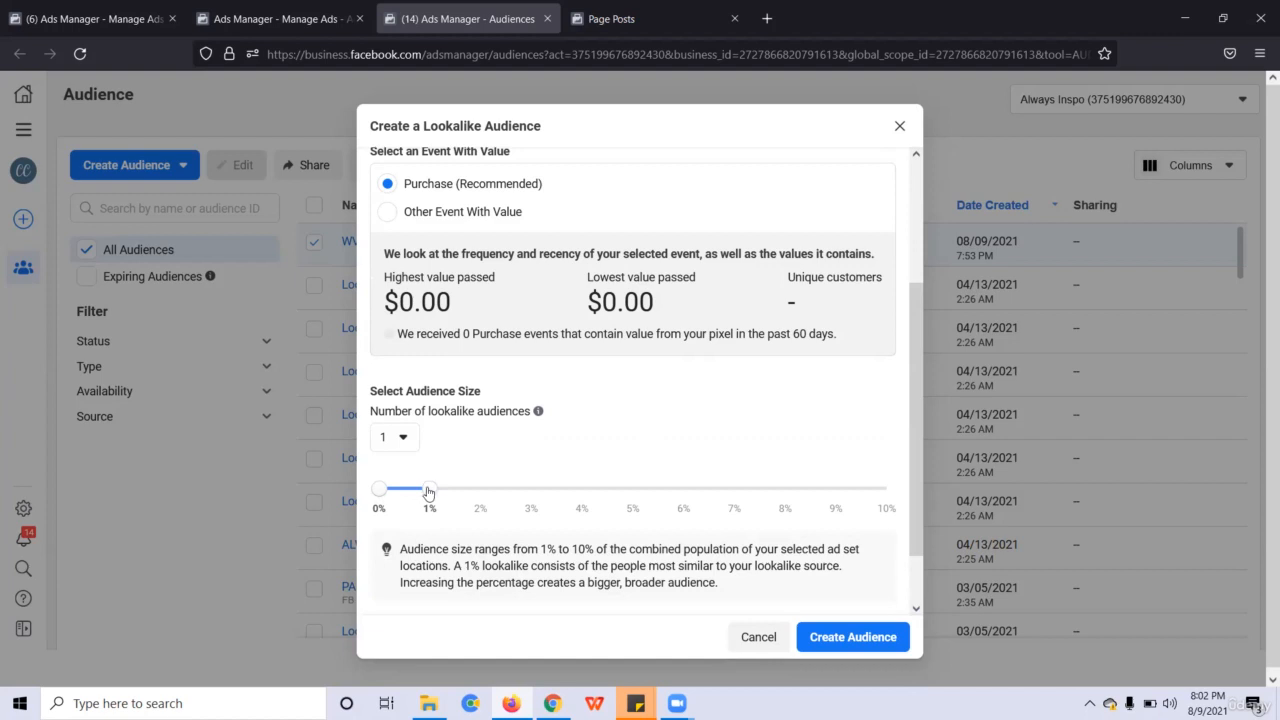
{"action": "left_click_drag", "start_coordinate": [811, 335], "coordinate": [782, 337]}
{"action": "left_click", "coordinate": [783, 338]}
- Set the lookalike's audience size range from 9% to 10%
{"action": "left_click_drag", "start_coordinate": [427, 497], "coordinate": [886, 490]}
{"action": "left_click_drag", "start_coordinate": [377, 494], "coordinate": [836, 490]}
{"action": "scroll", "coordinate": [576, 472], "scroll_direction": "down", "scroll_amount": 1}
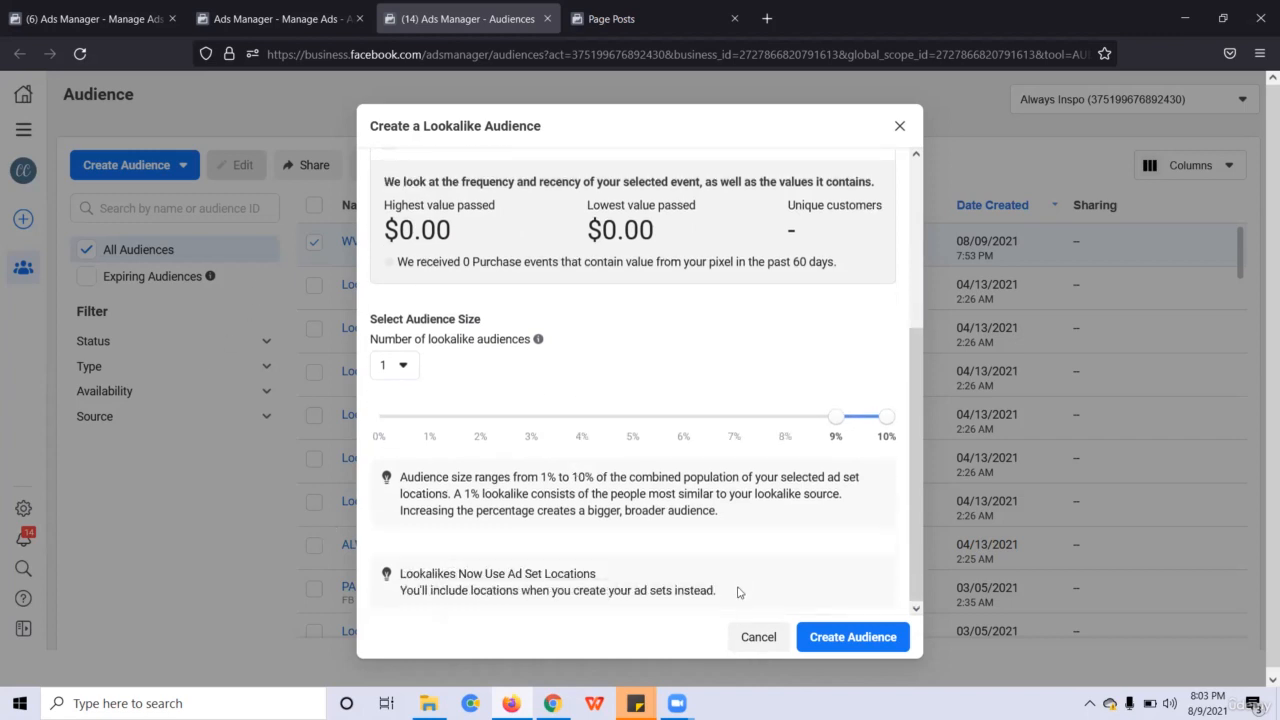
- Cancel the lookalike audience creation and deselect the WV 30 D audience
{"action": "left_click", "coordinate": [754, 638]}
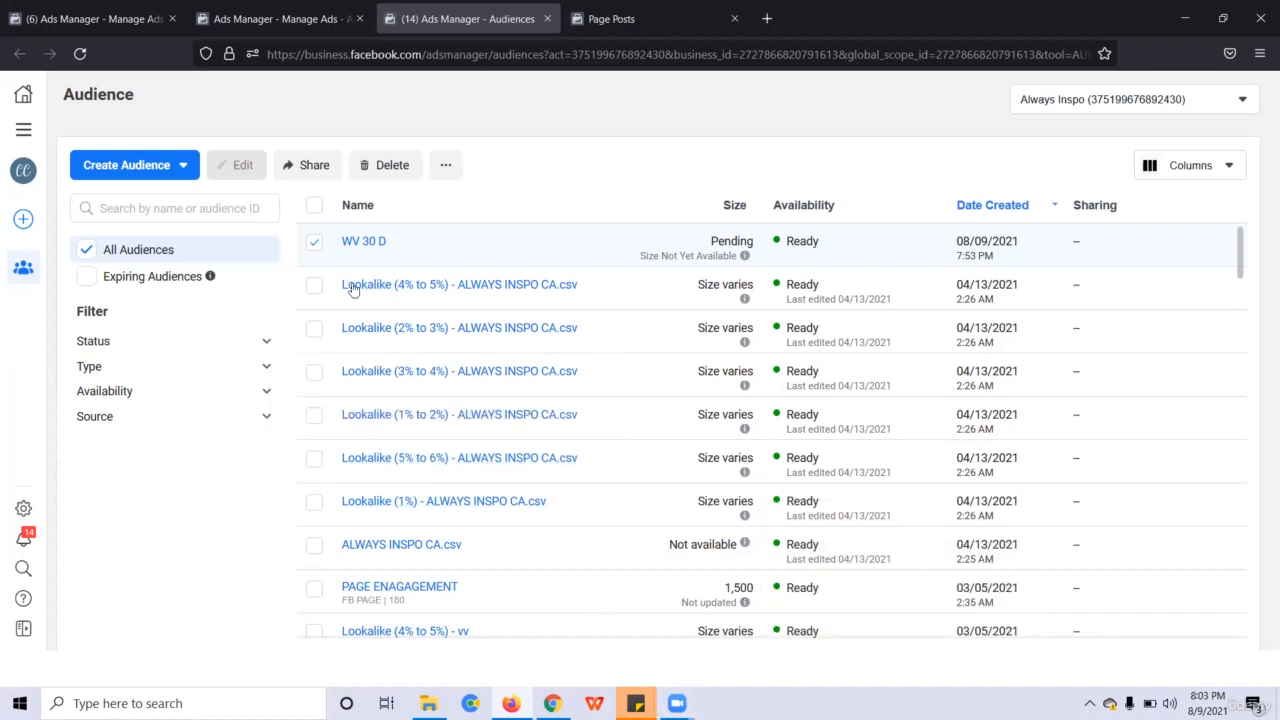
{"action": "left_click", "coordinate": [314, 247]}
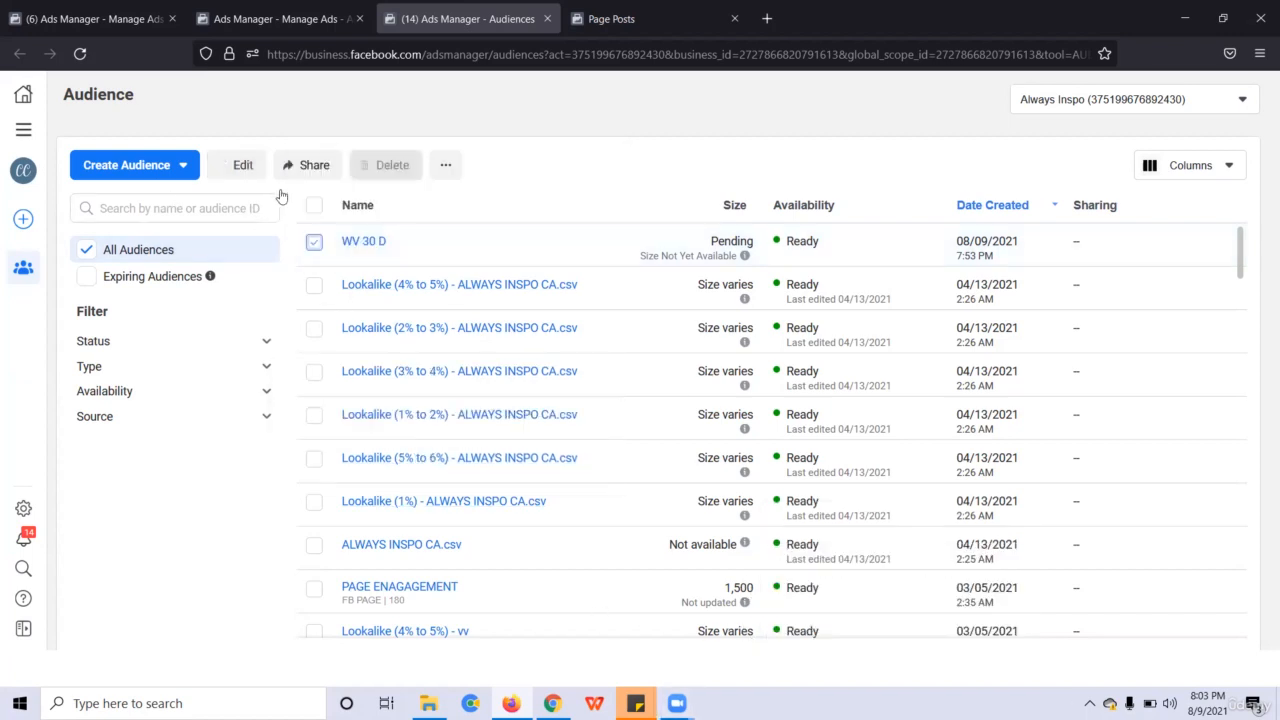
- Start a Video-based custom audience of people who have watched at 75% of your video
{"action": "left_click", "coordinate": [168, 168]}
{"action": "left_click", "coordinate": [150, 208]}
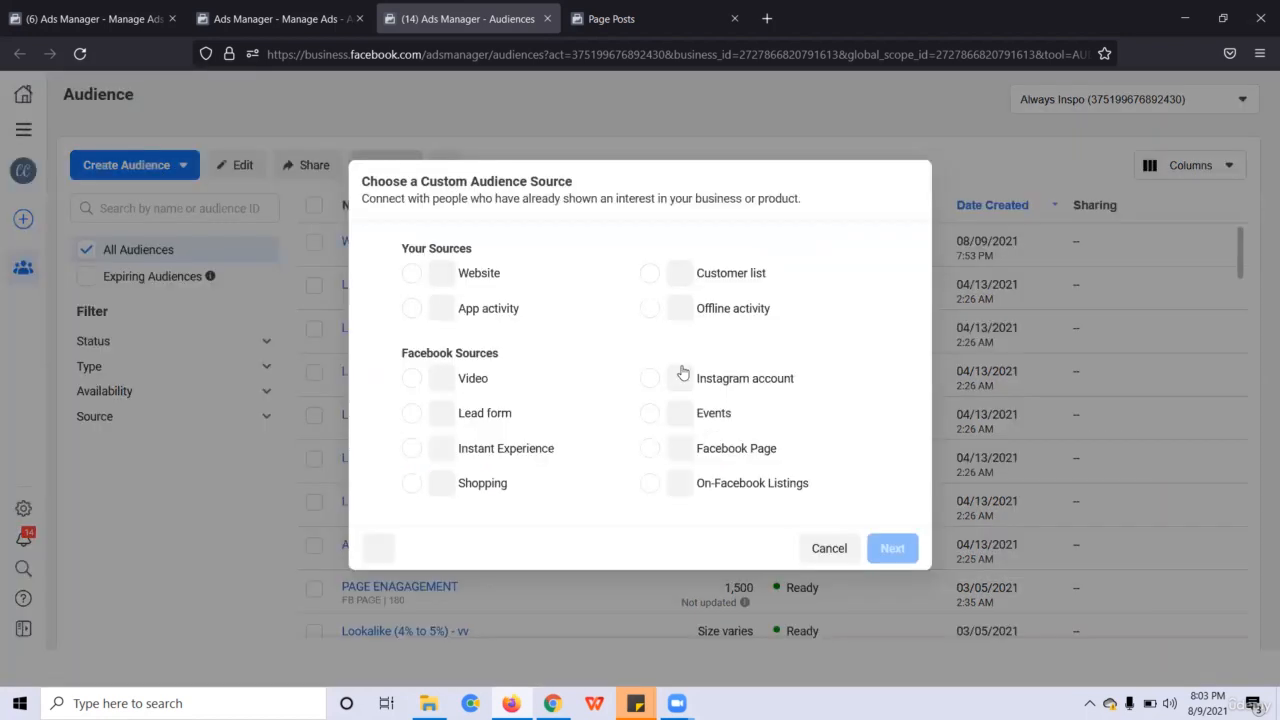
{"action": "left_click", "coordinate": [444, 385]}
{"action": "left_click", "coordinate": [892, 548]}
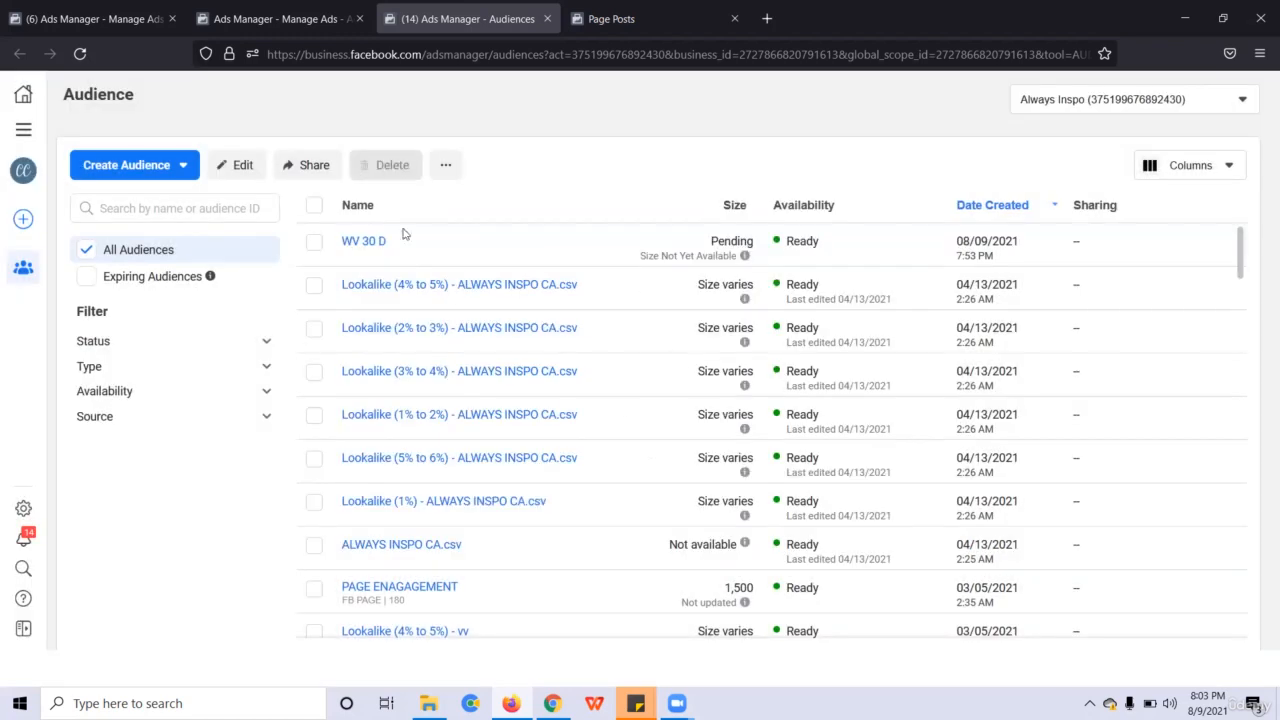
{"action": "left_click", "coordinate": [514, 266]}
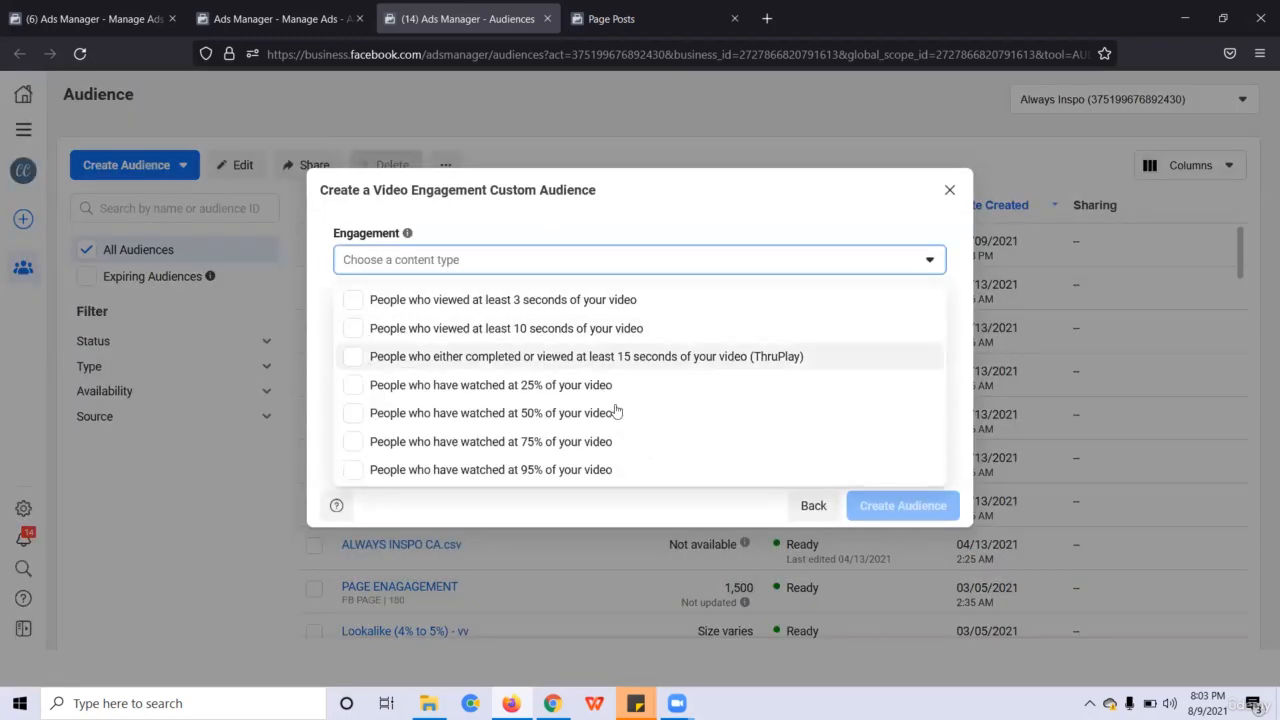
{"action": "left_click", "coordinate": [610, 441]}
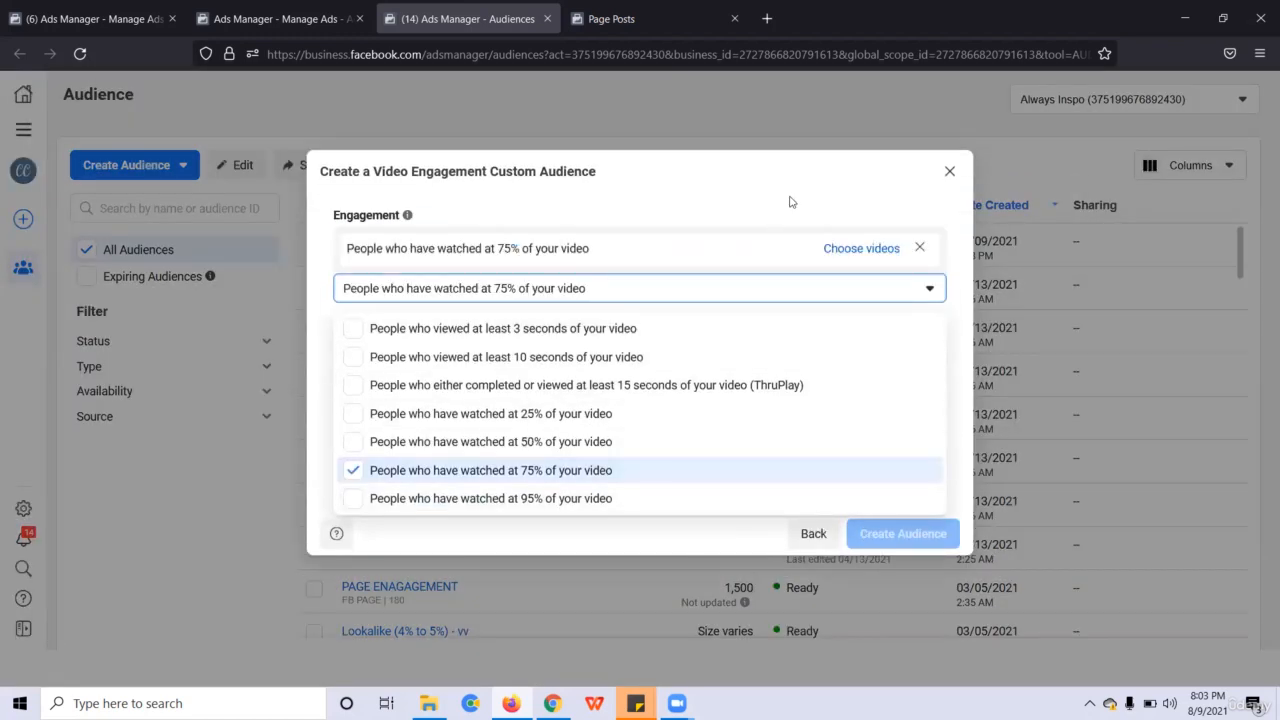
- Check the available video sources for the video engagement audience and return to the choice of custom audience source
{"action": "left_click", "coordinate": [860, 248]}
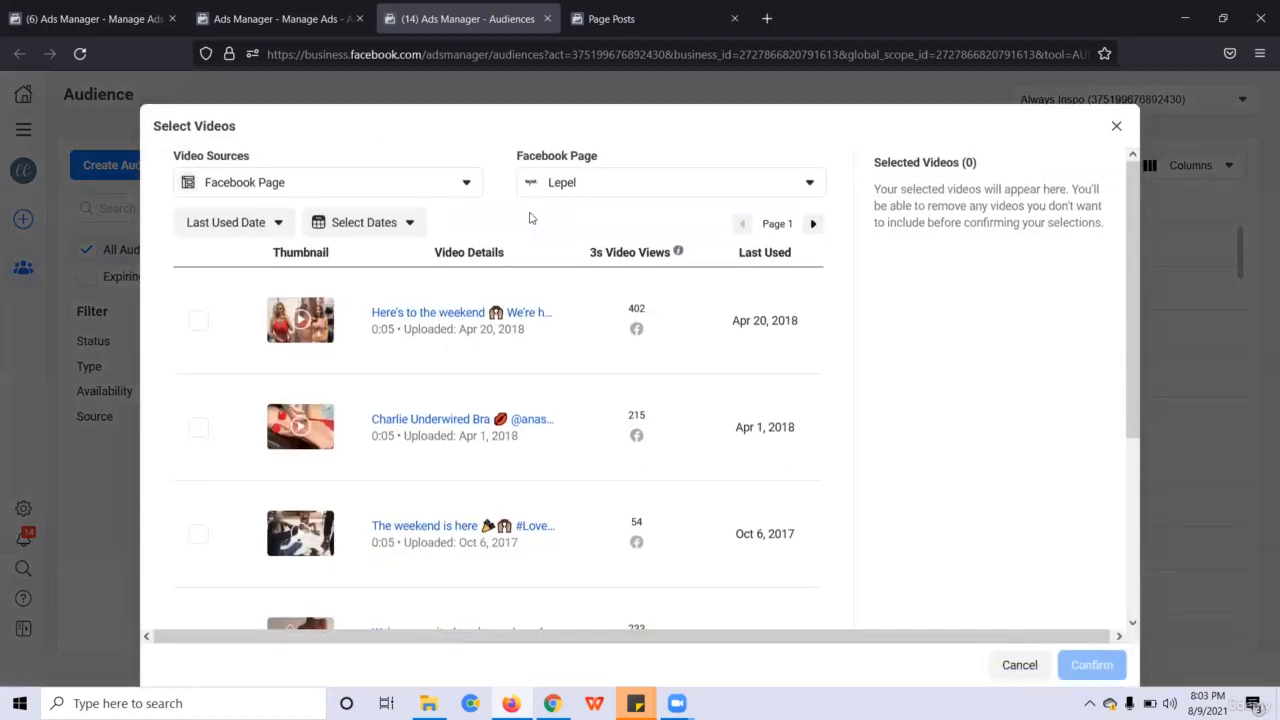
{"action": "left_click", "coordinate": [322, 188]}
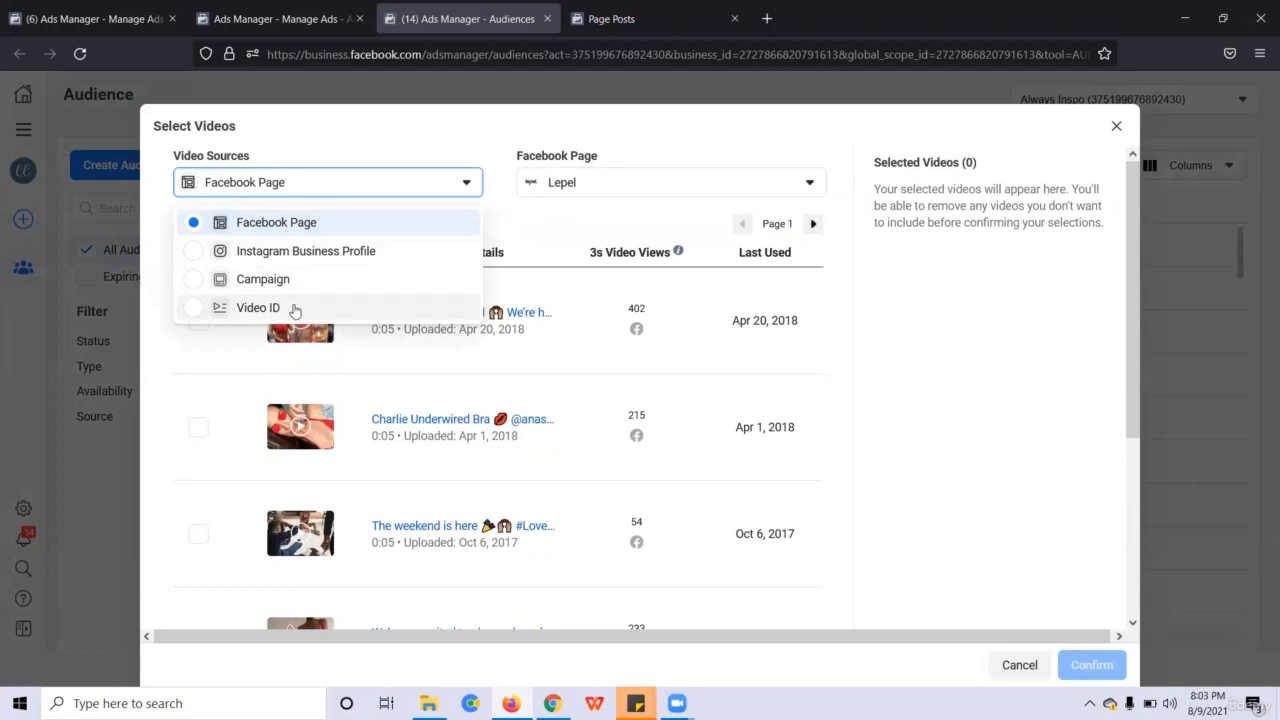
{"action": "left_click", "coordinate": [1083, 178]}
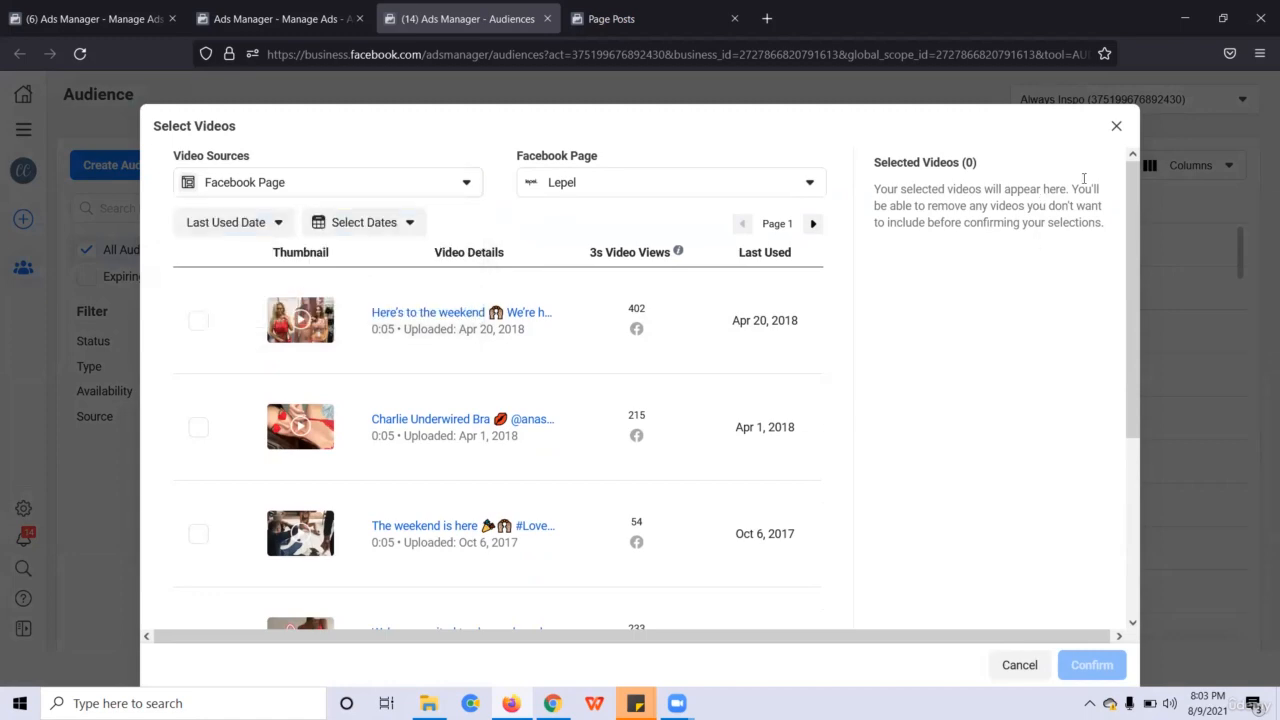
{"action": "left_click", "coordinate": [1110, 129]}
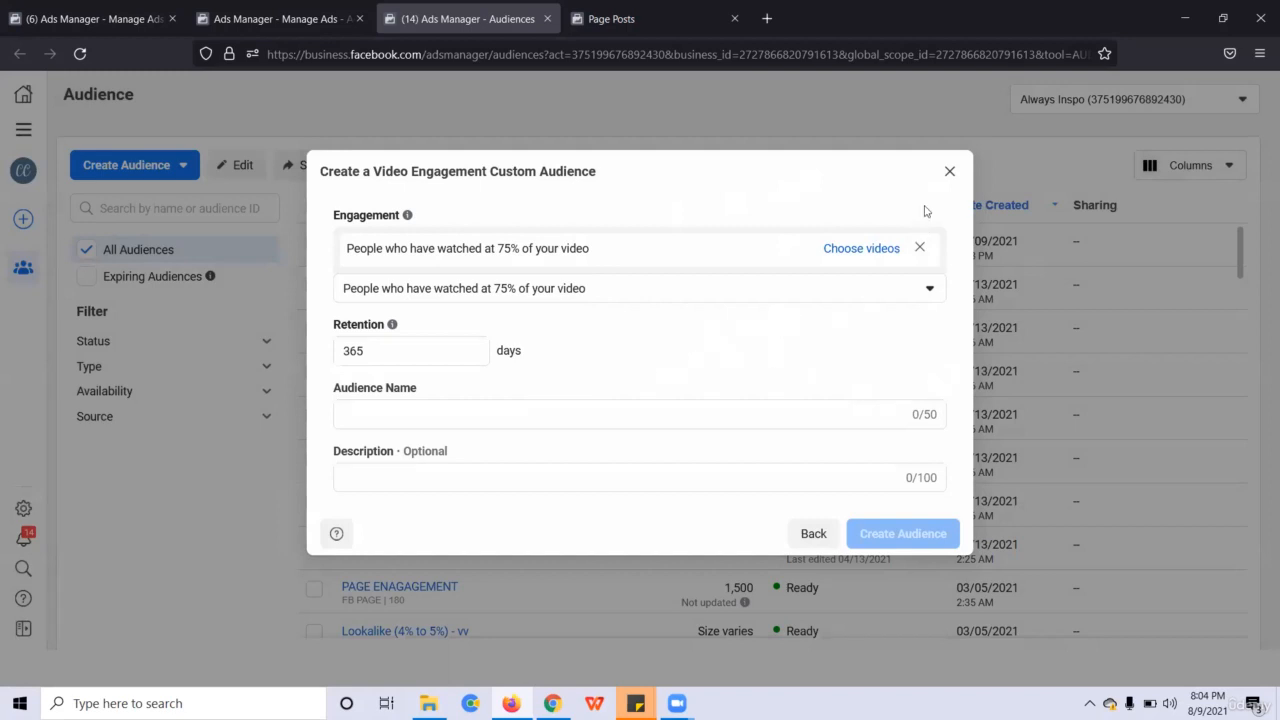
{"action": "left_click", "coordinate": [831, 530]}
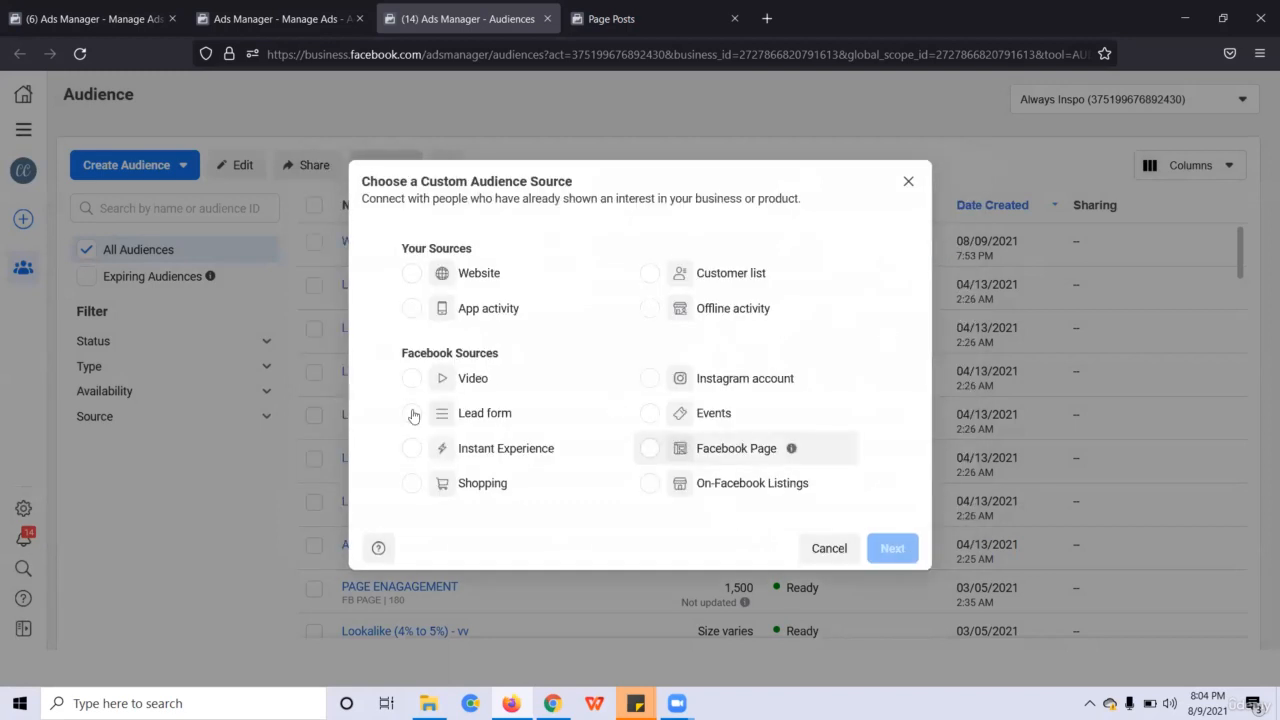
- Examine the engagement events offered for an Instagram account custom audience and return to the source choice
{"action": "left_click", "coordinate": [690, 385]}
{"action": "left_click", "coordinate": [891, 533]}
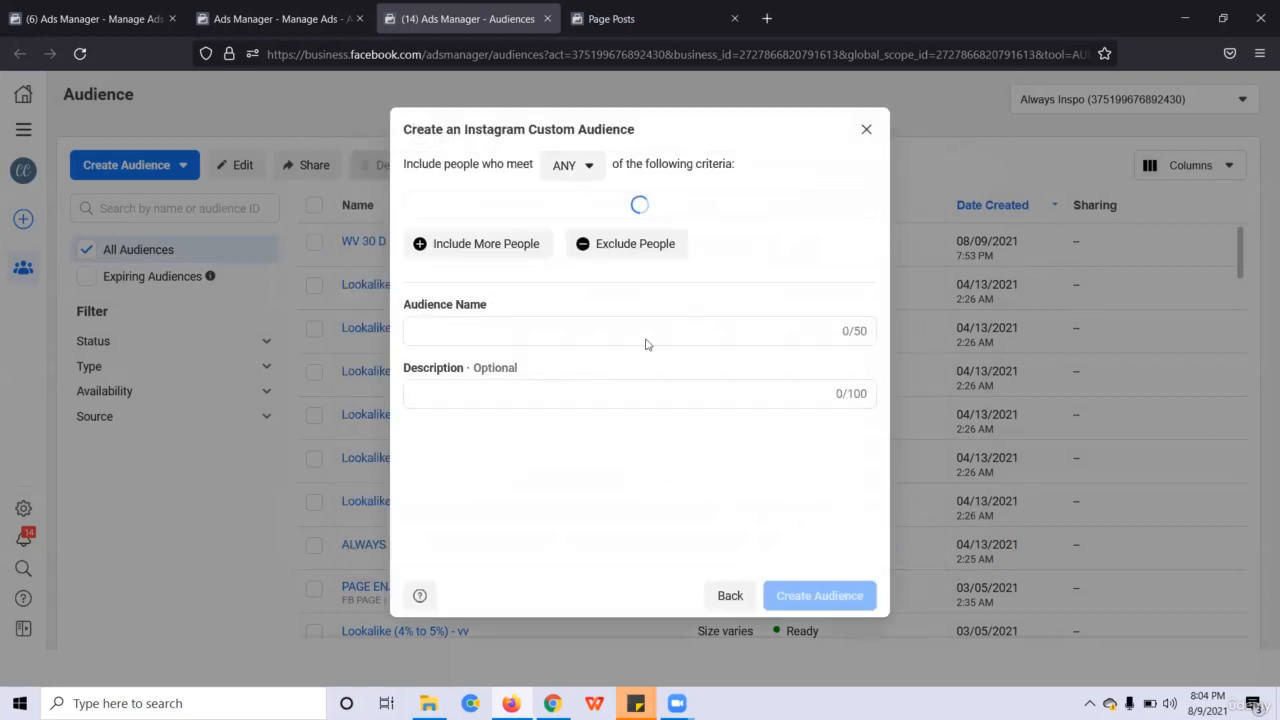
{"action": "left_click", "coordinate": [618, 274]}
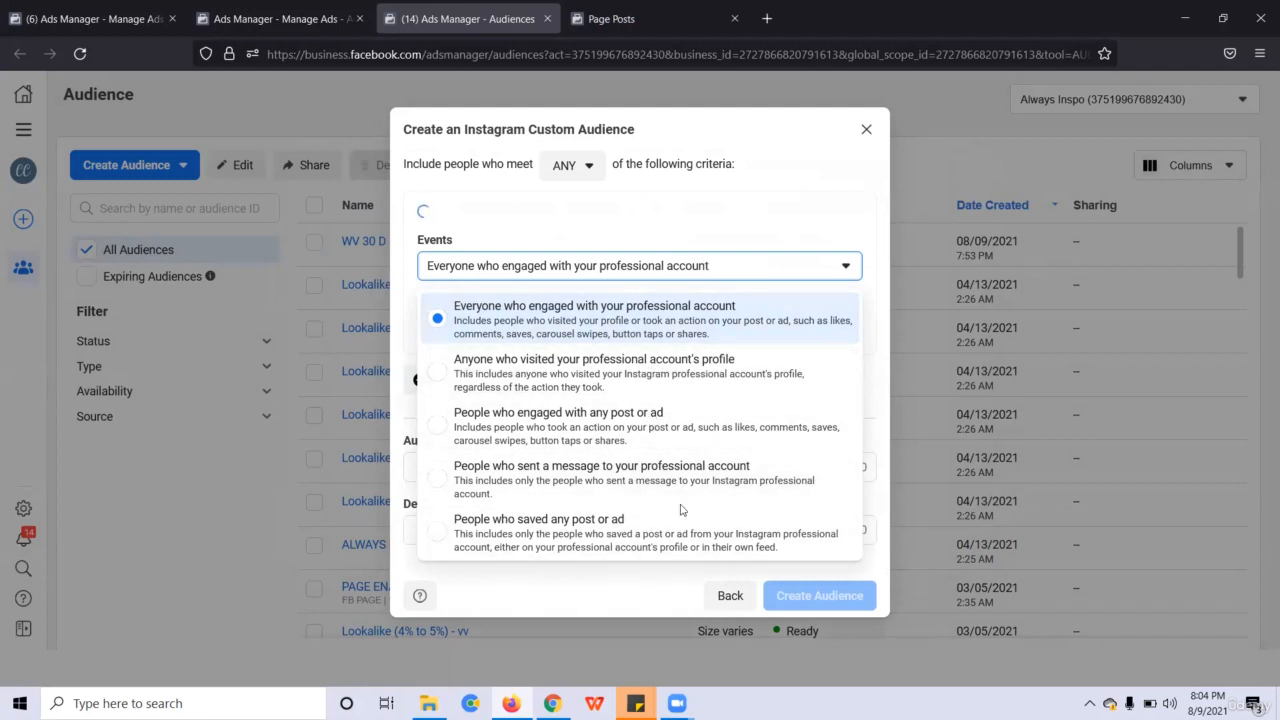
{"action": "left_click", "coordinate": [685, 216]}
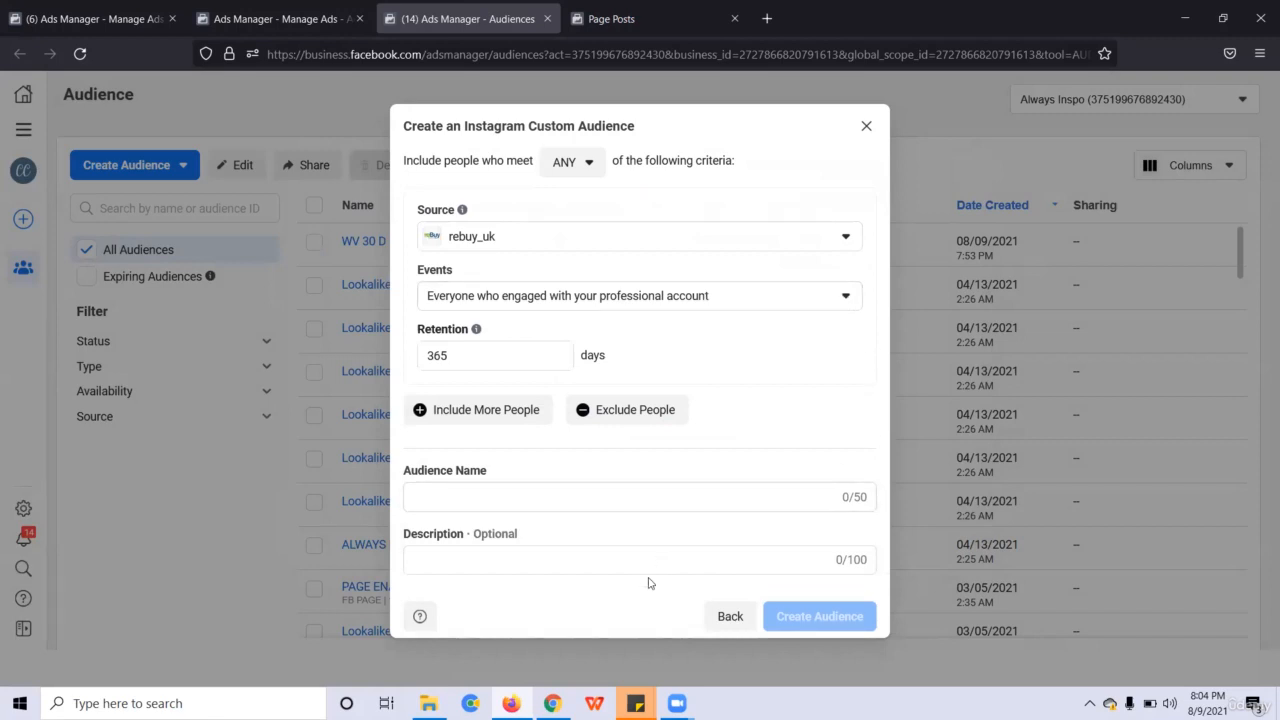
{"action": "left_click", "coordinate": [730, 616]}
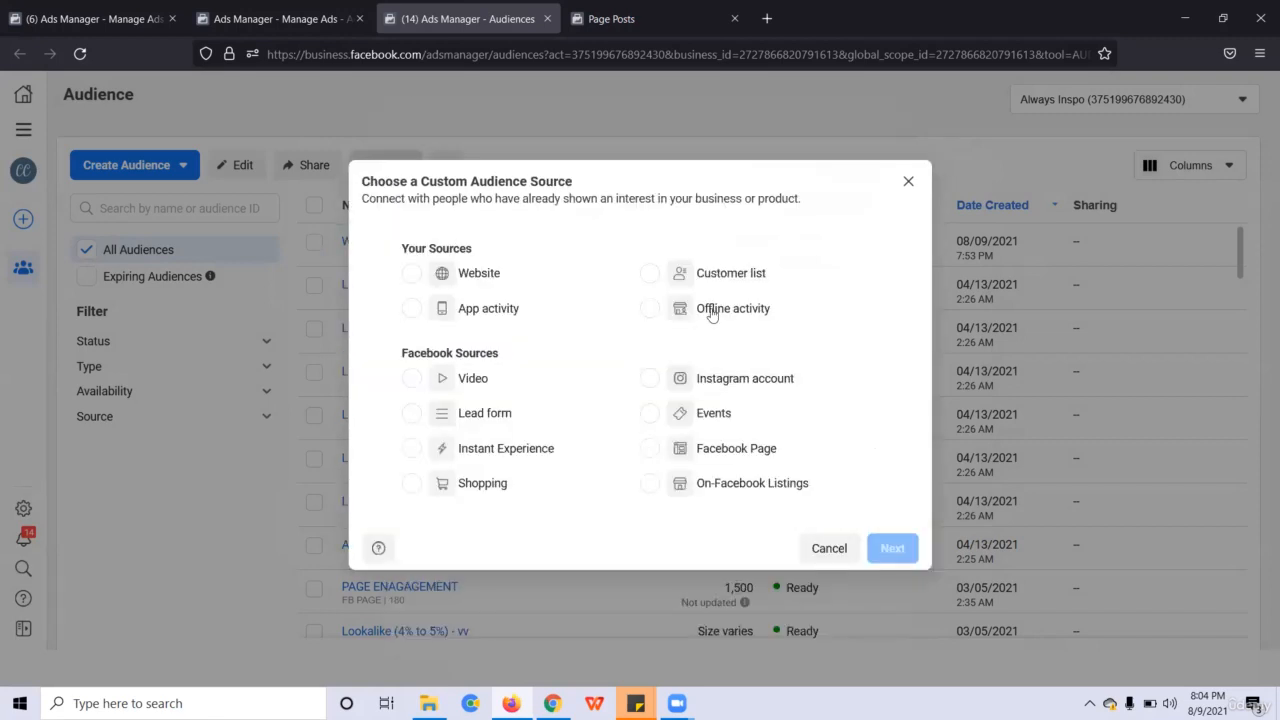
- Look through the lead form custom audience settings and return to the source choice
{"action": "left_click", "coordinate": [487, 420]}
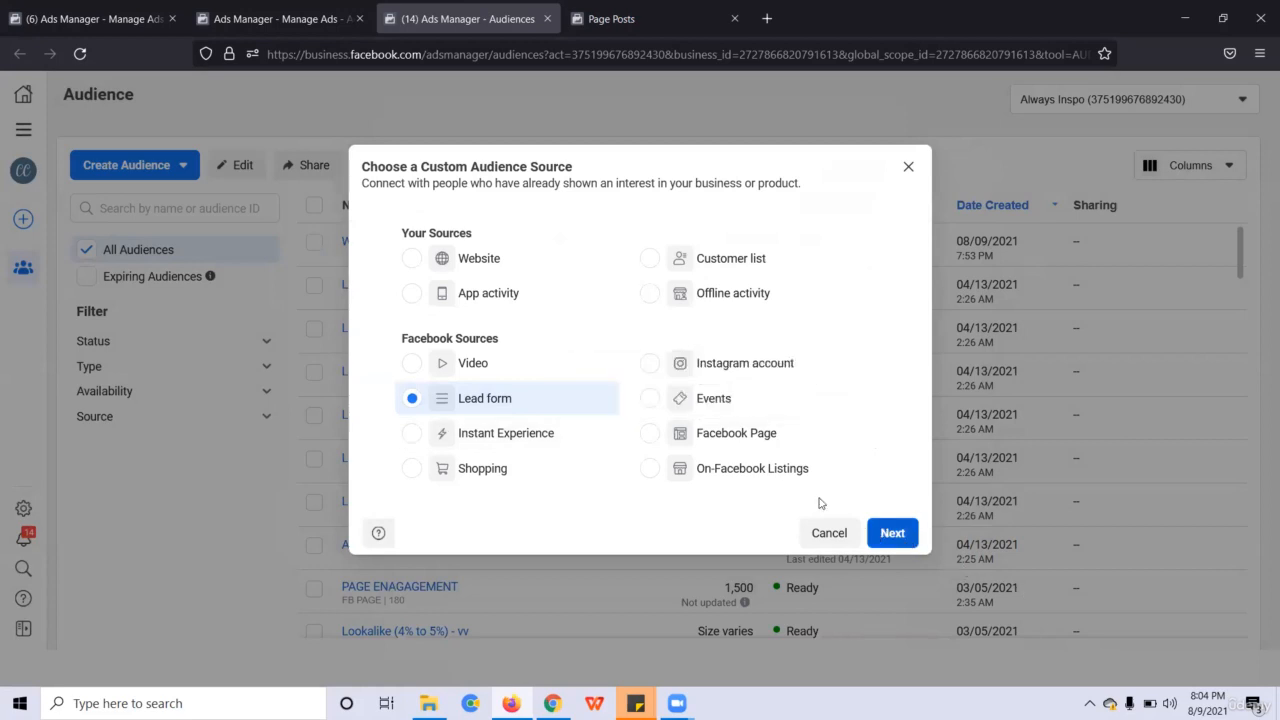
{"action": "left_click", "coordinate": [892, 532]}
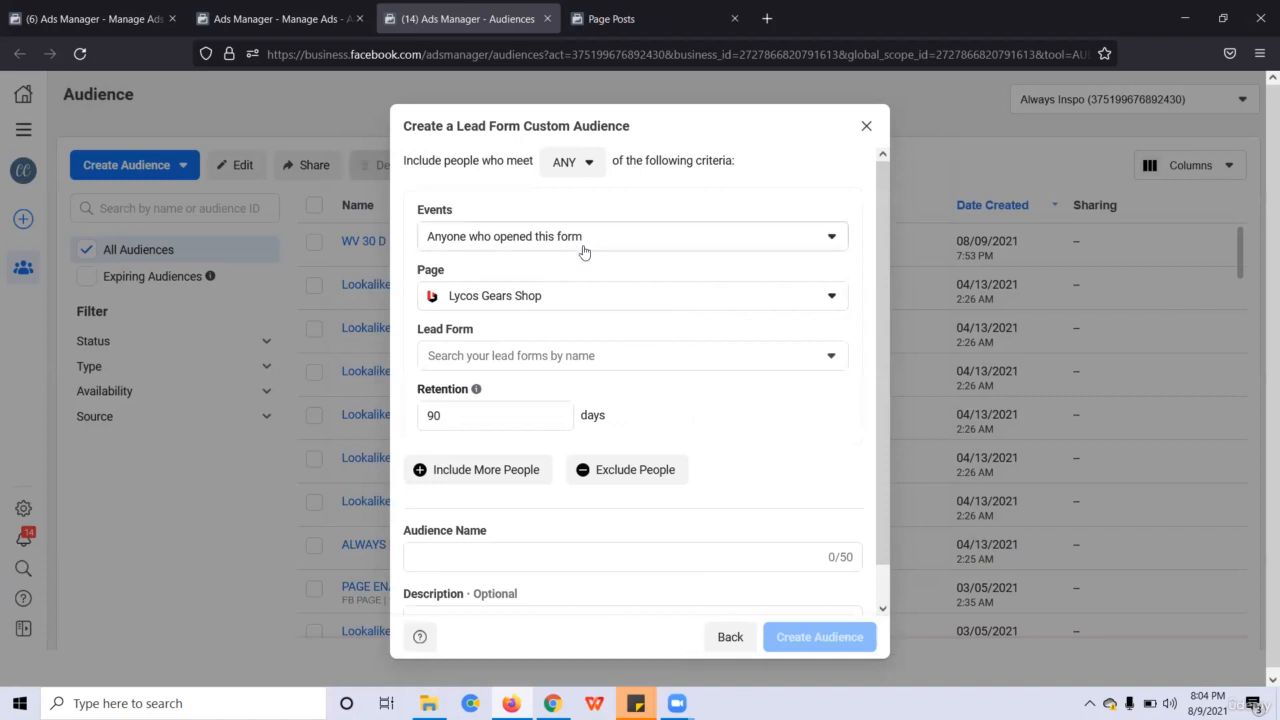
{"action": "scroll", "coordinate": [697, 483], "scroll_direction": "down", "scroll_amount": 1}
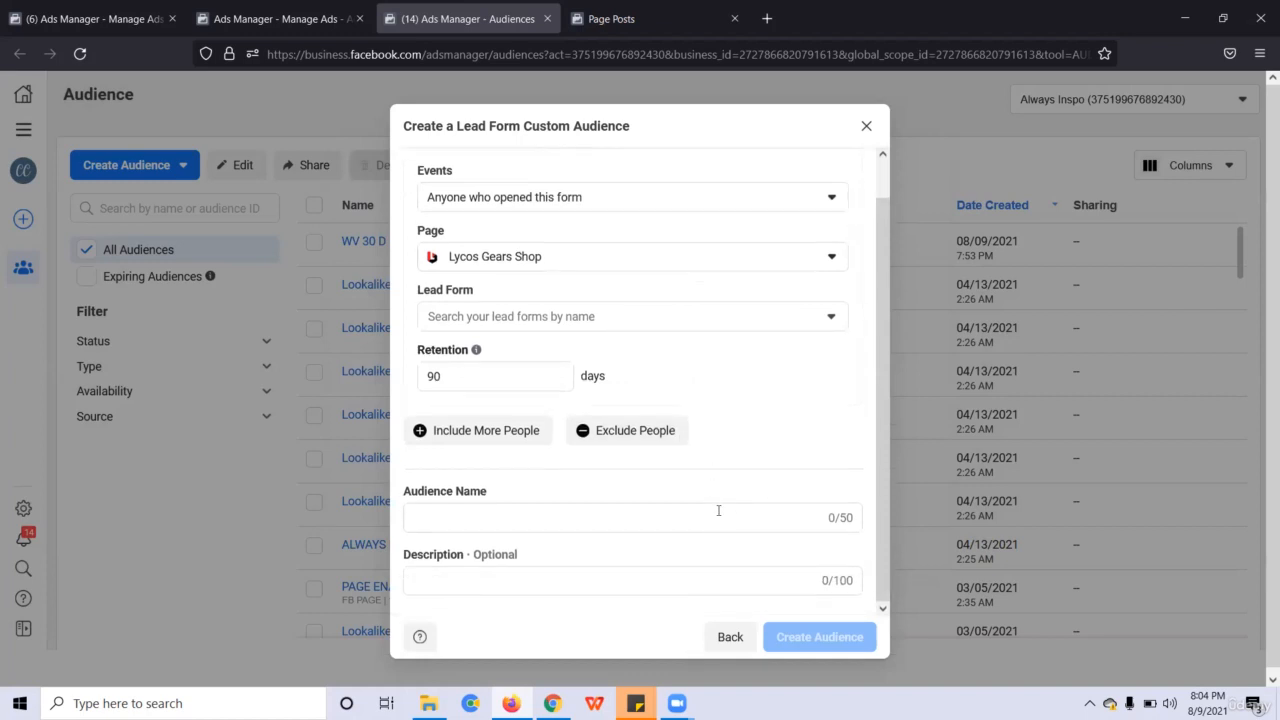
{"action": "left_click", "coordinate": [729, 632]}
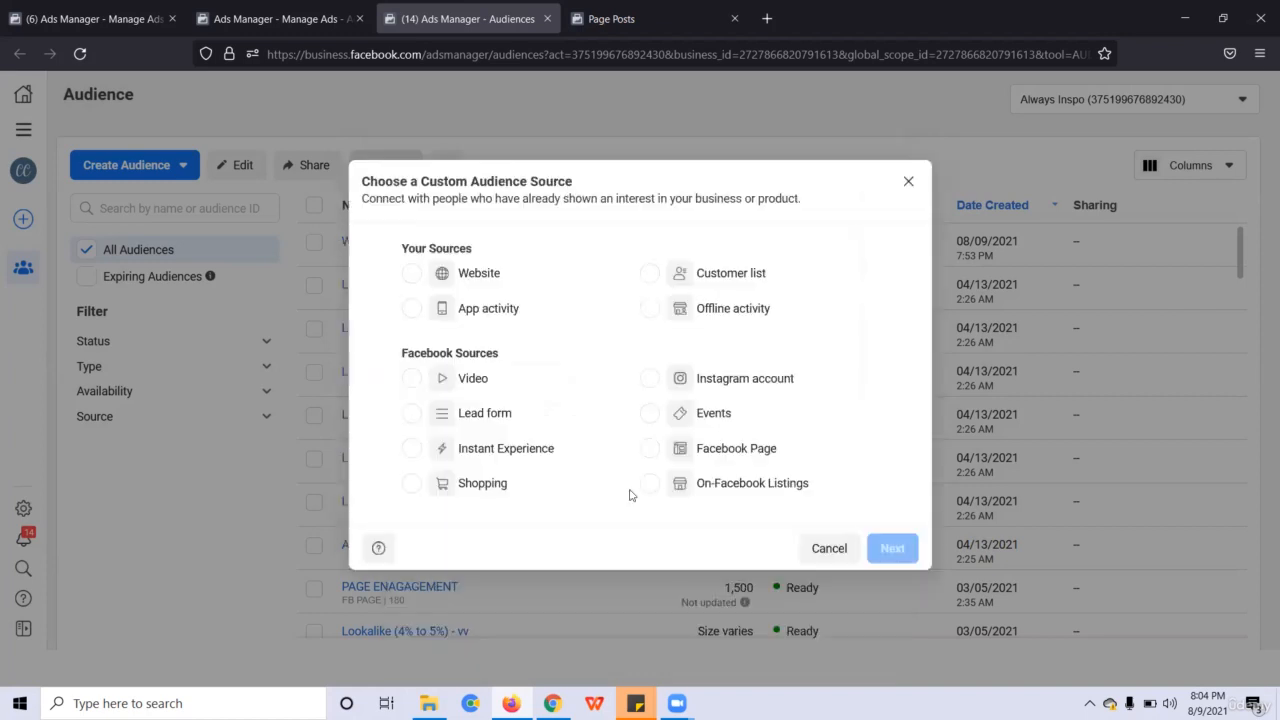
- Try Events, Instant Experience and Facebook Page as the custom audience source
{"action": "left_click", "coordinate": [759, 414]}
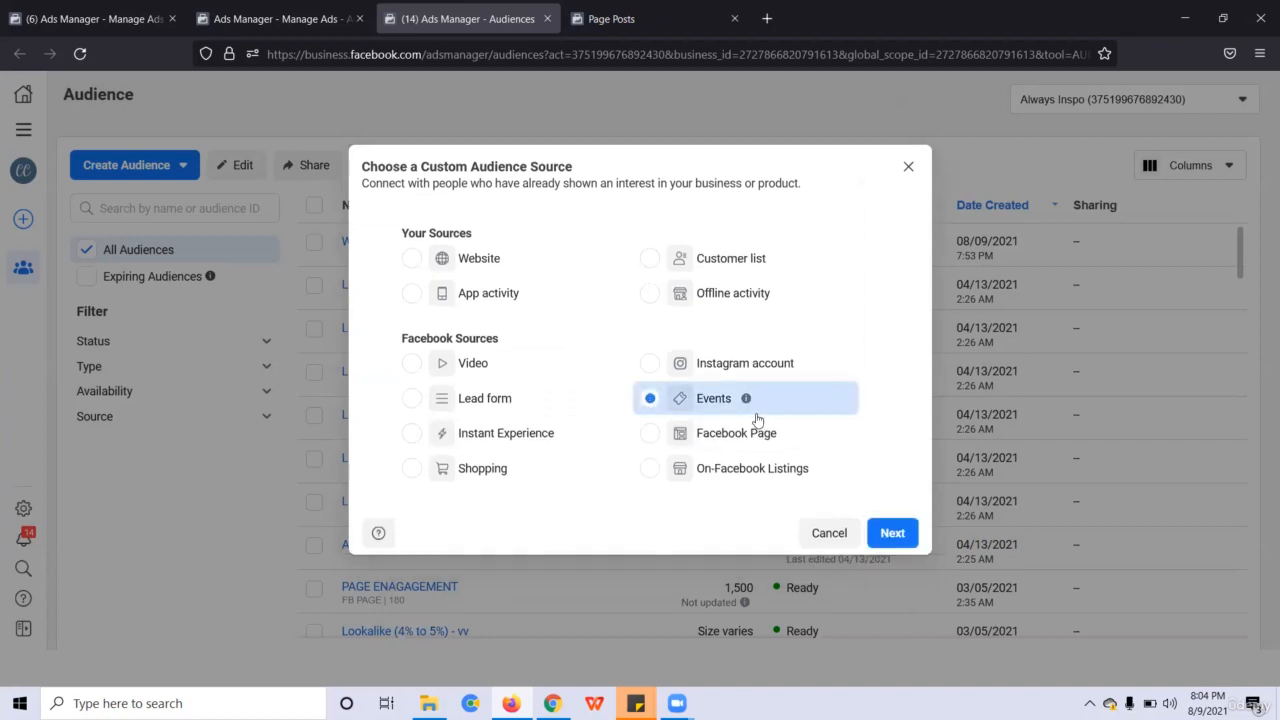
{"action": "left_click", "coordinate": [594, 448]}
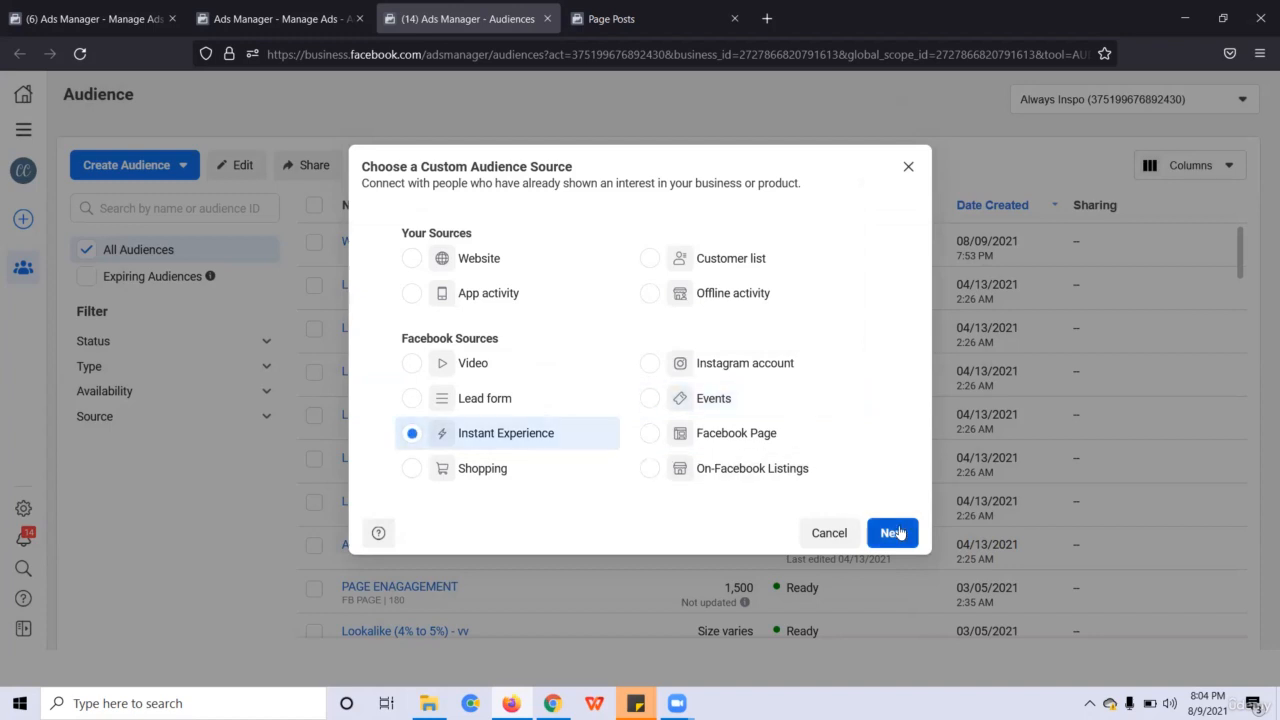
{"action": "left_click", "coordinate": [762, 435]}
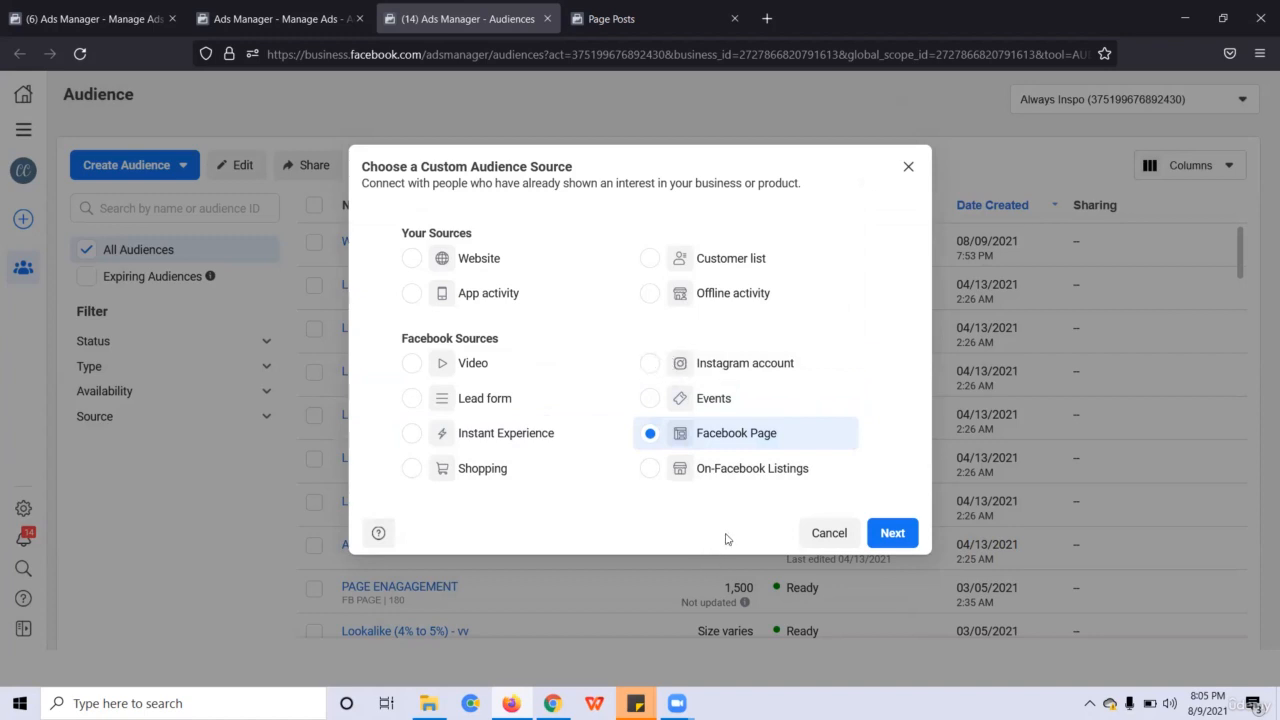
- Choose Shopping as the custom audience source and open its audience setup
{"action": "left_click", "coordinate": [476, 469]}
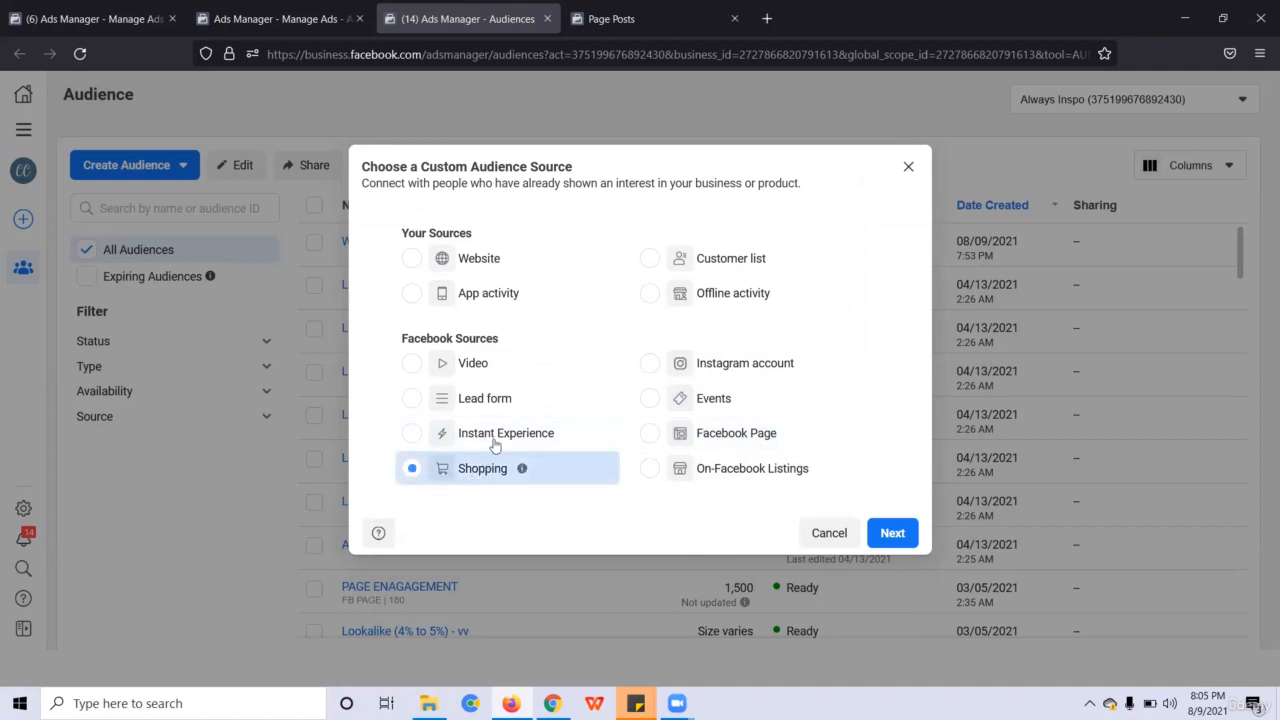
{"action": "left_click", "coordinate": [494, 446]}
{"action": "left_click", "coordinate": [491, 478]}
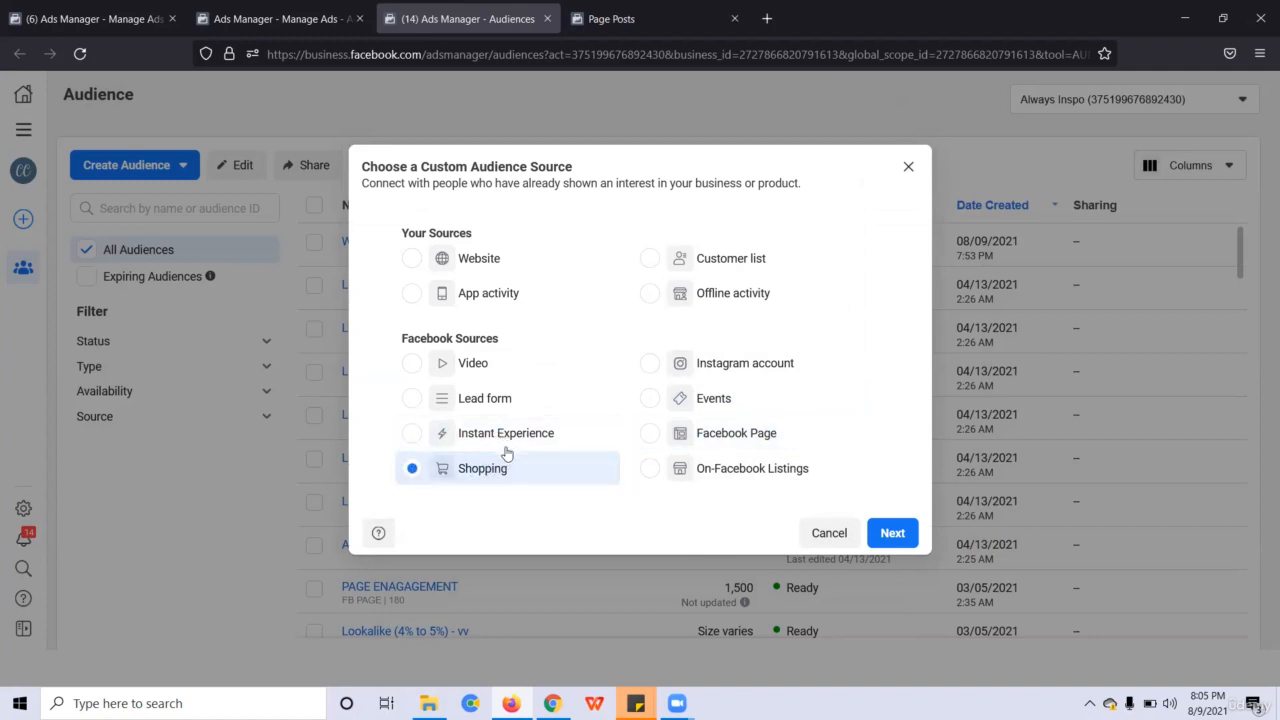
{"action": "left_click", "coordinate": [896, 535]}
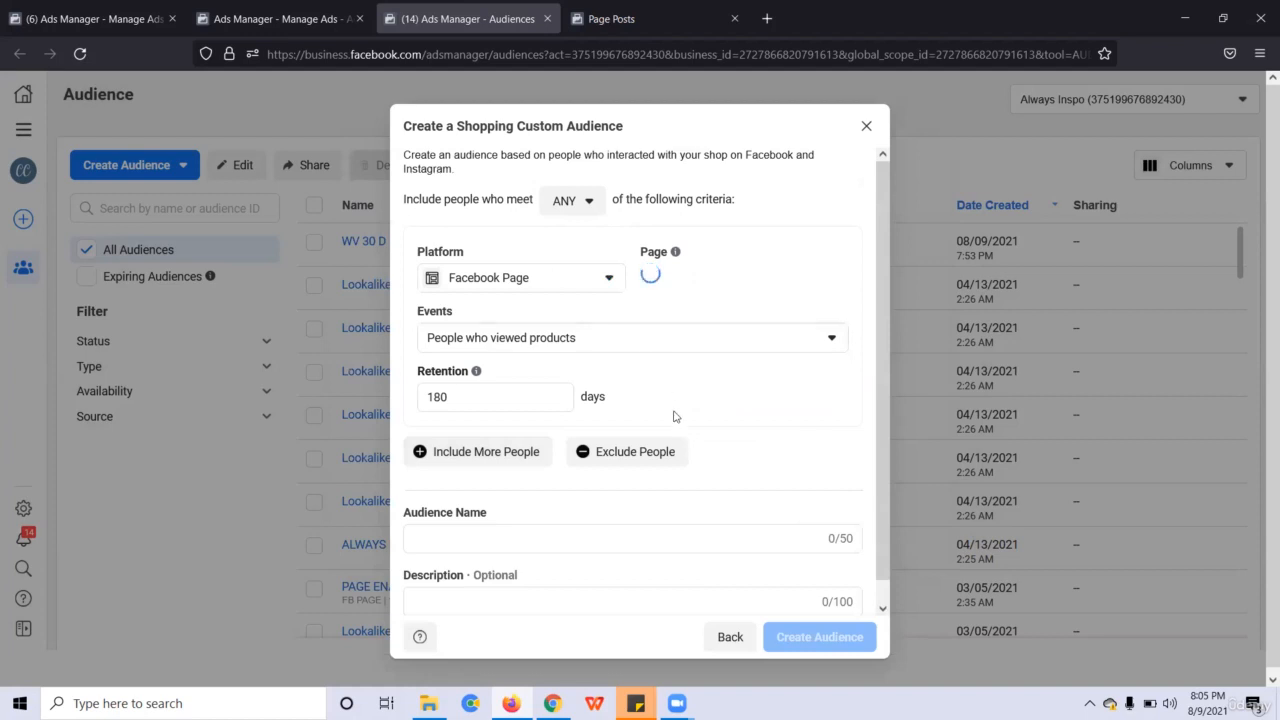
- Examine the Shopping audience's retention and event options, and leave the custom audience setup without creating anything
{"action": "scroll", "coordinate": [674, 416], "scroll_direction": "down", "scroll_amount": 1}
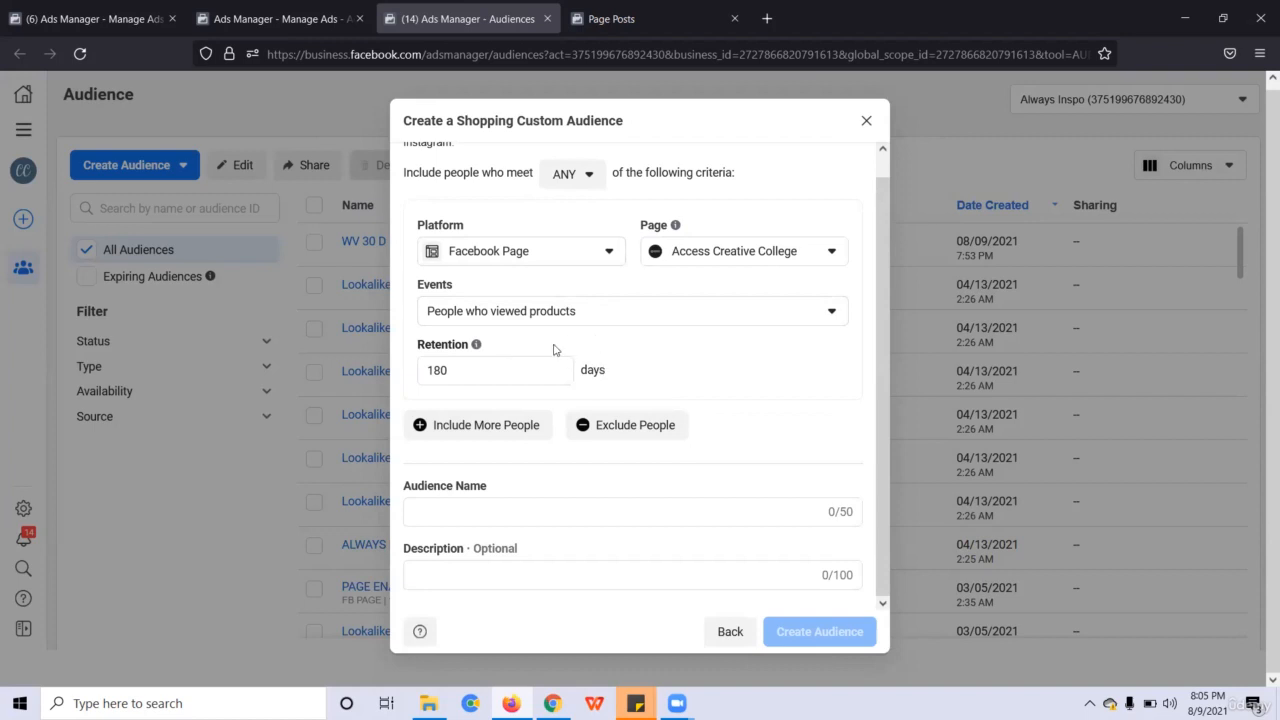
{"action": "left_click", "coordinate": [537, 373]}
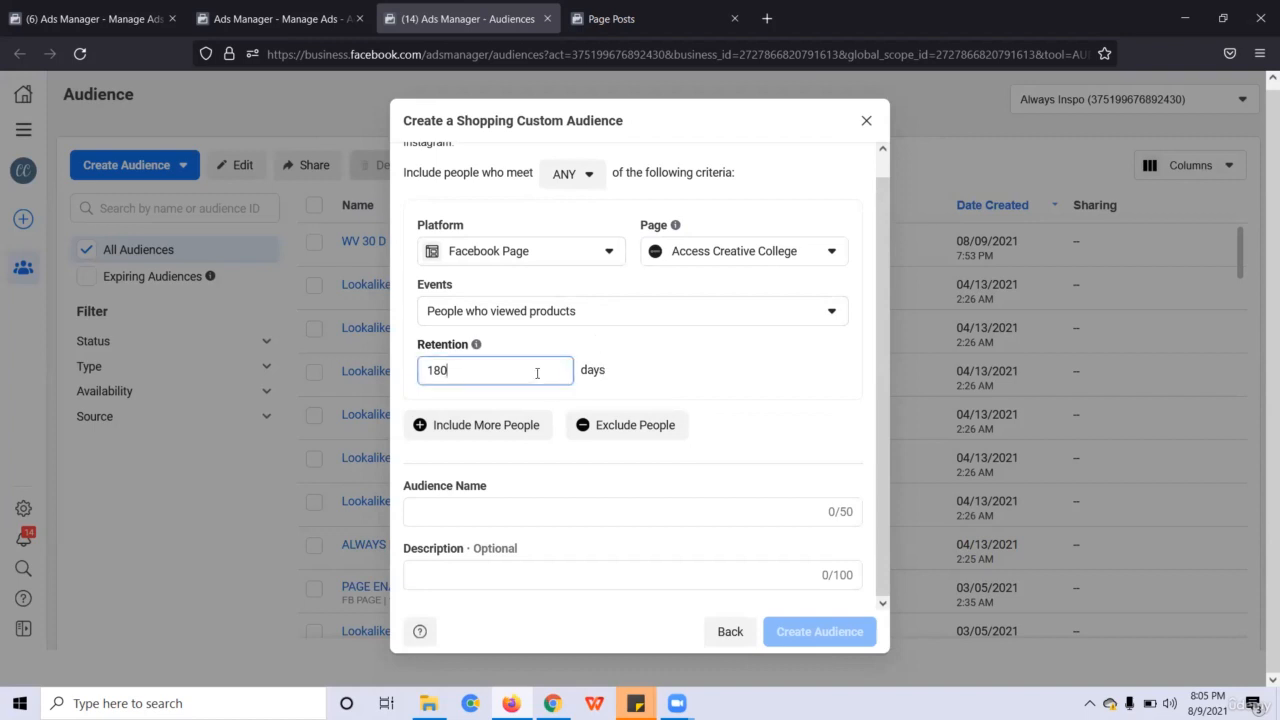
{"action": "left_click", "coordinate": [486, 318]}
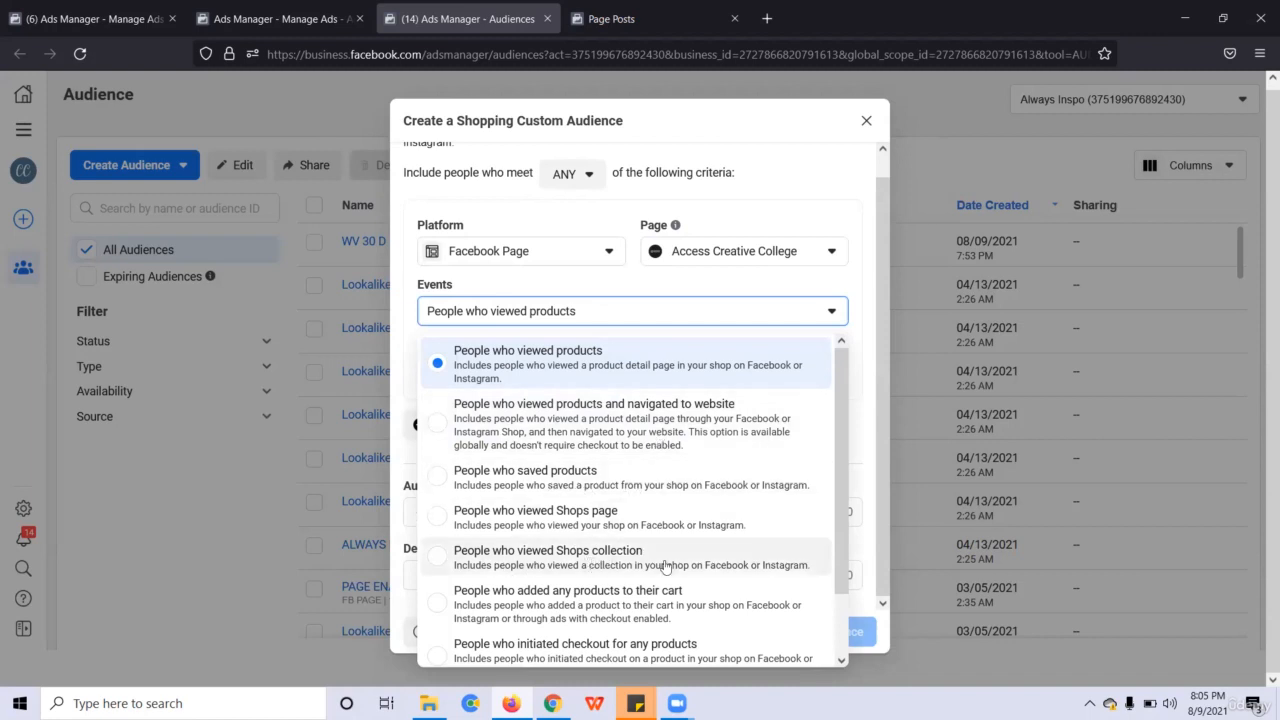
{"action": "scroll", "coordinate": [665, 567], "scroll_direction": "down", "scroll_amount": 1}
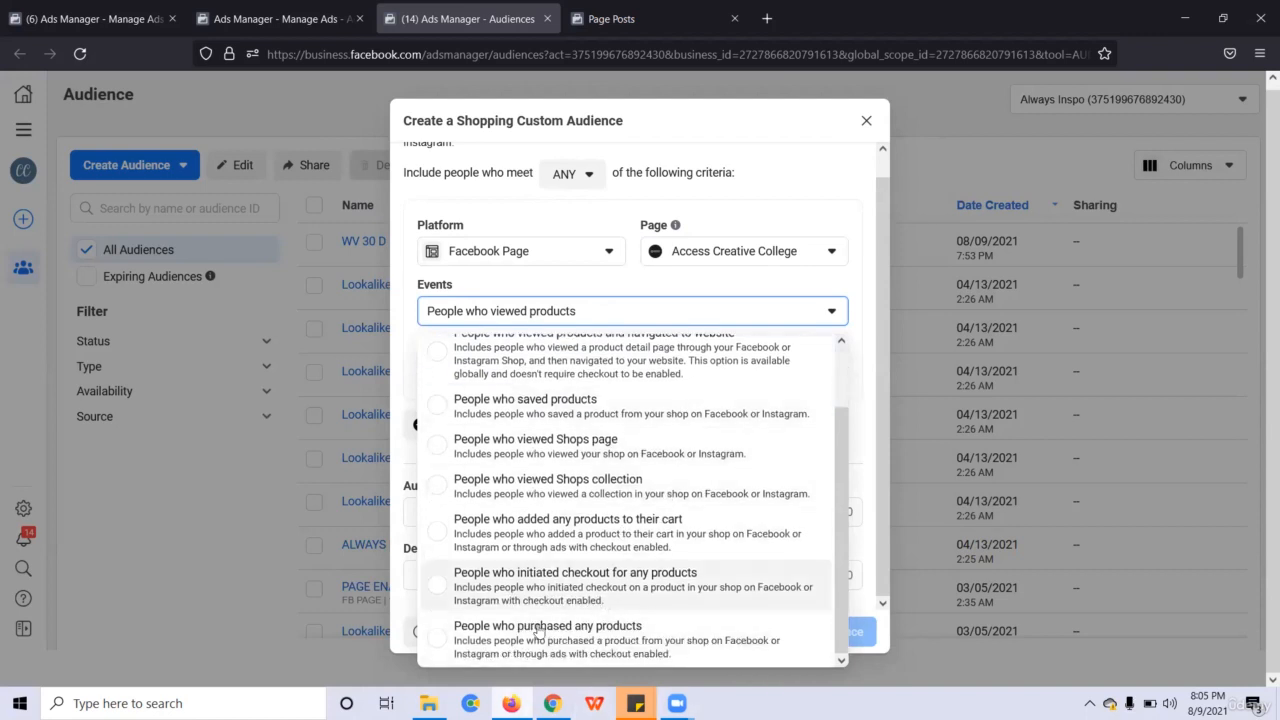
{"action": "left_click", "coordinate": [687, 206]}
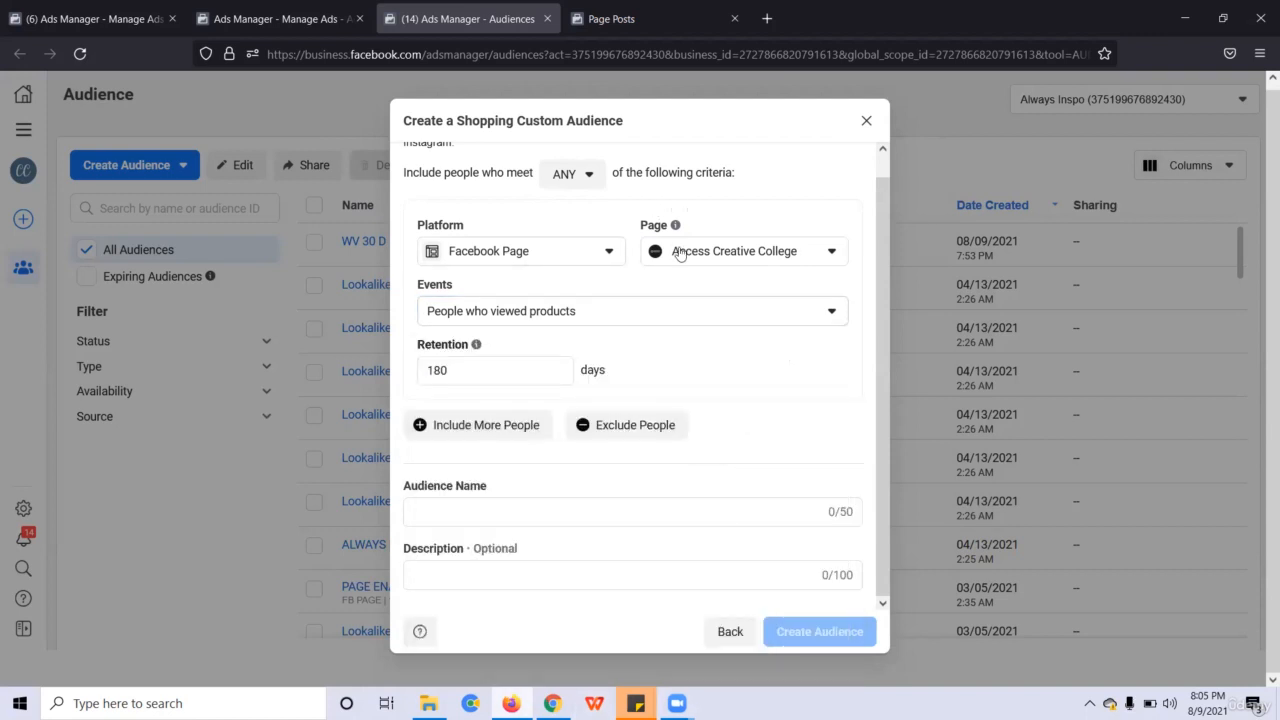
{"action": "left_click", "coordinate": [730, 631]}
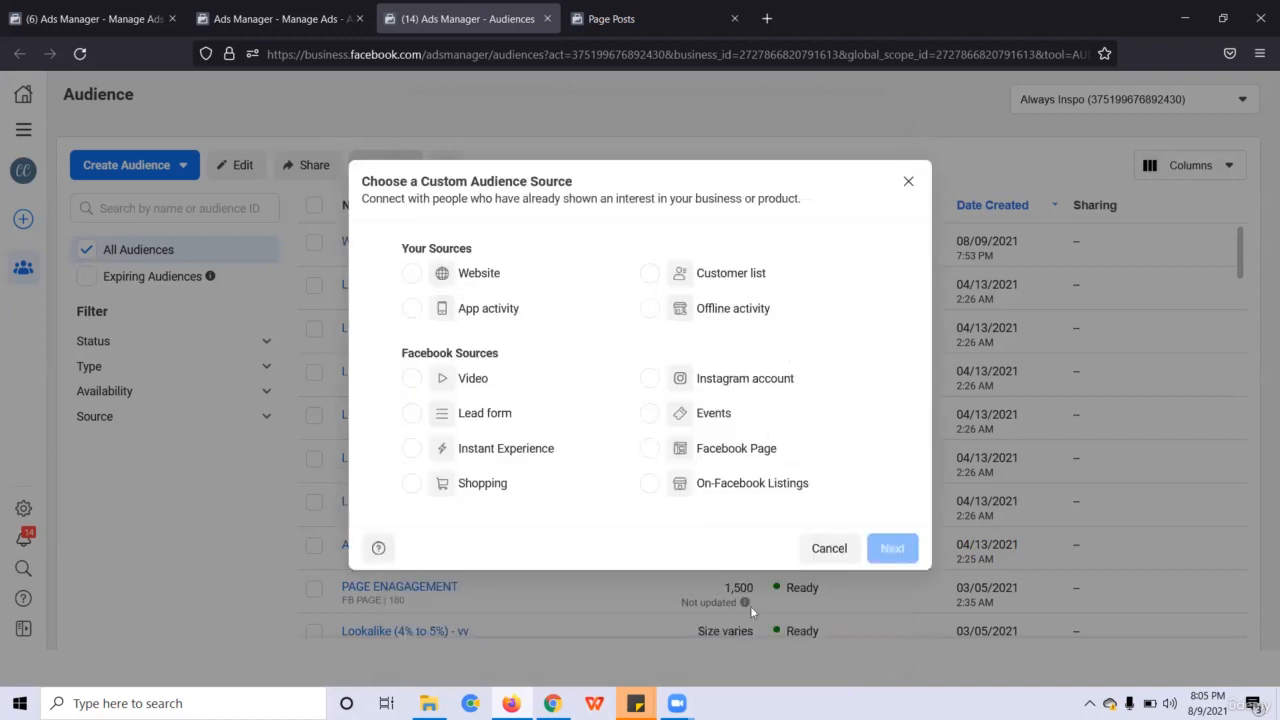
{"action": "left_click", "coordinate": [908, 181]}
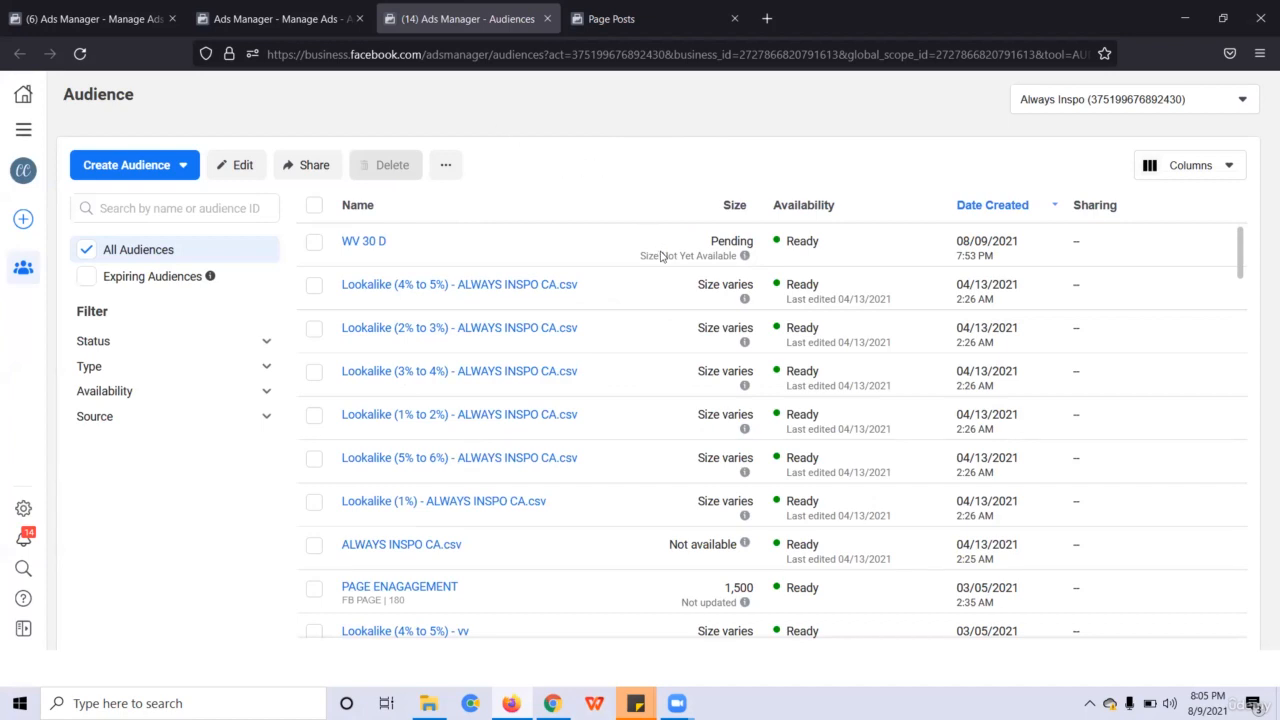
- Look over the list of existing audiences and open the overview of all business tools
{"action": "scroll", "coordinate": [657, 251], "scroll_direction": "down", "scroll_amount": 2}
{"action": "scroll", "coordinate": [603, 206], "scroll_direction": "up", "scroll_amount": 2}
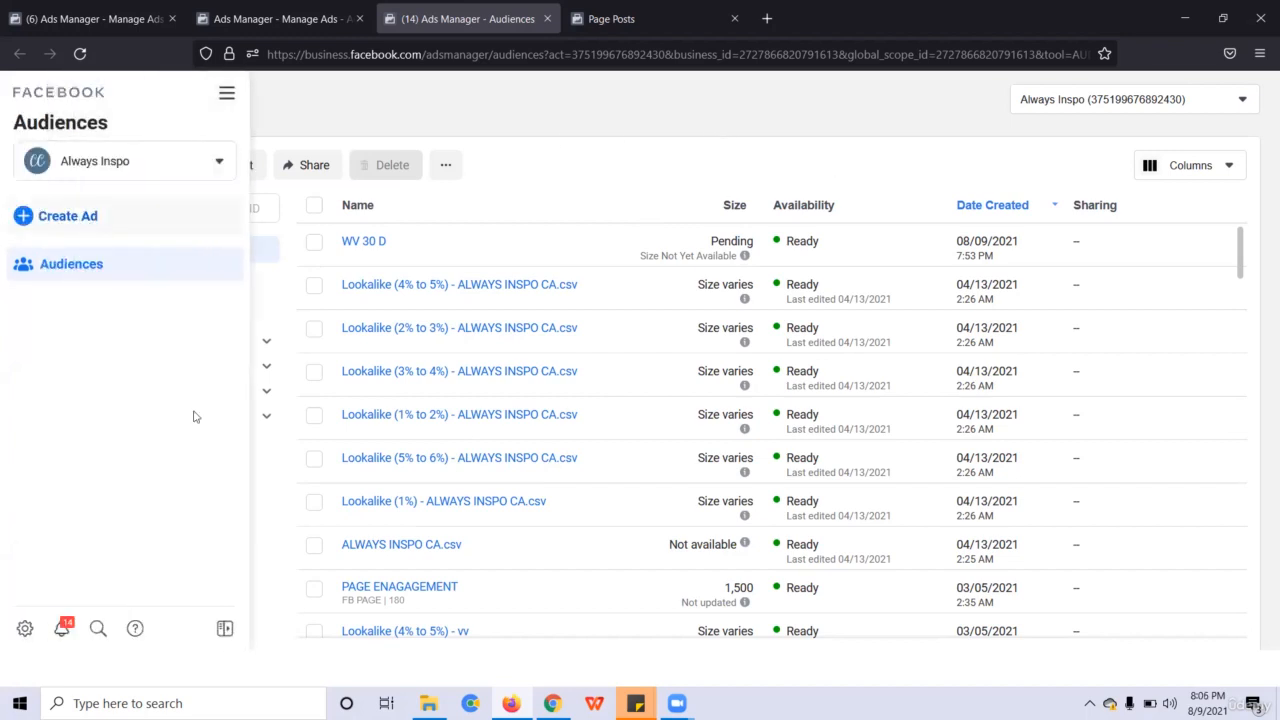
{"action": "mouse_move", "coordinate": [40, 424]}
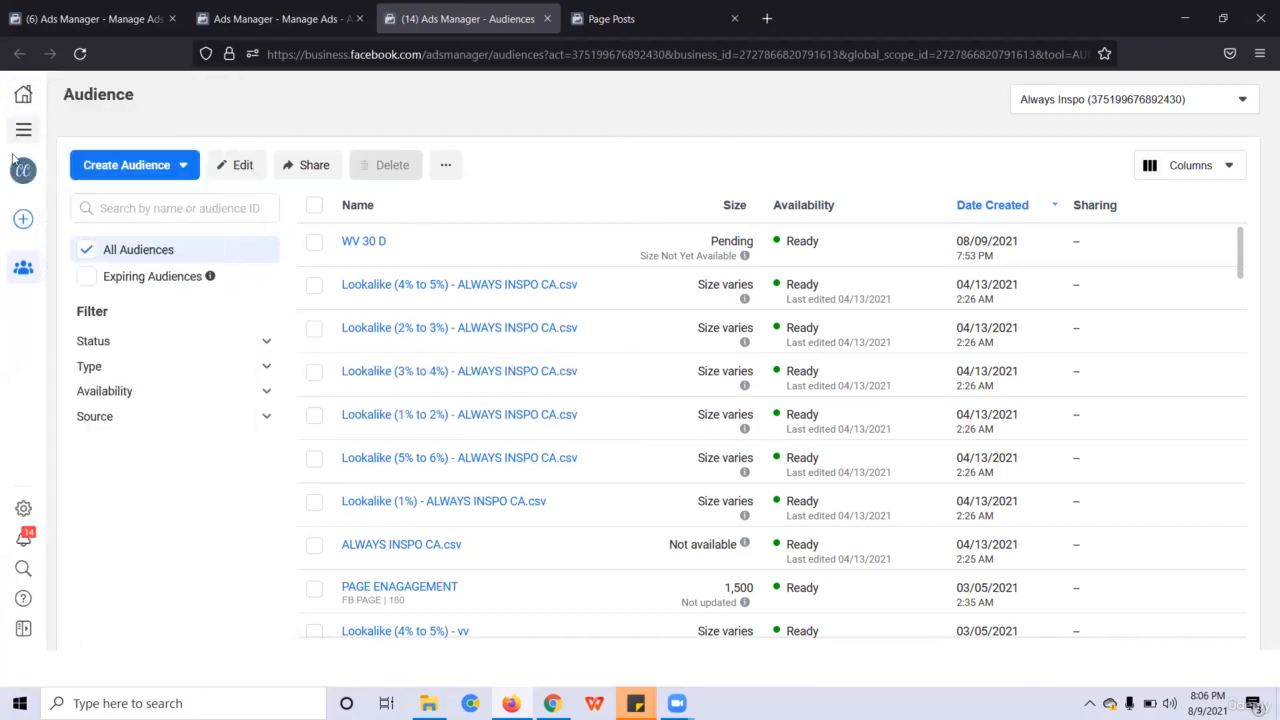
{"action": "left_click", "coordinate": [23, 129]}
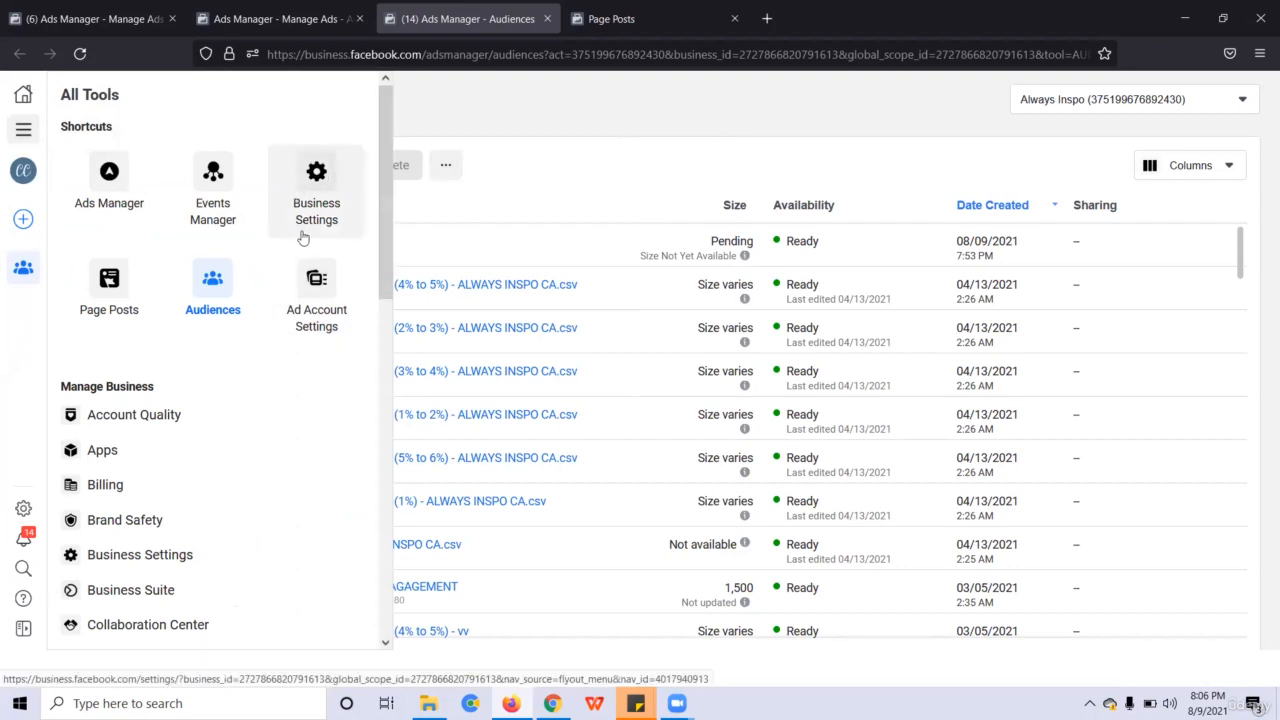
- Close the business tools overview, switch to WPS Office and read through Document1's two-page list of custom audience names
{"action": "left_click", "coordinate": [702, 136]}
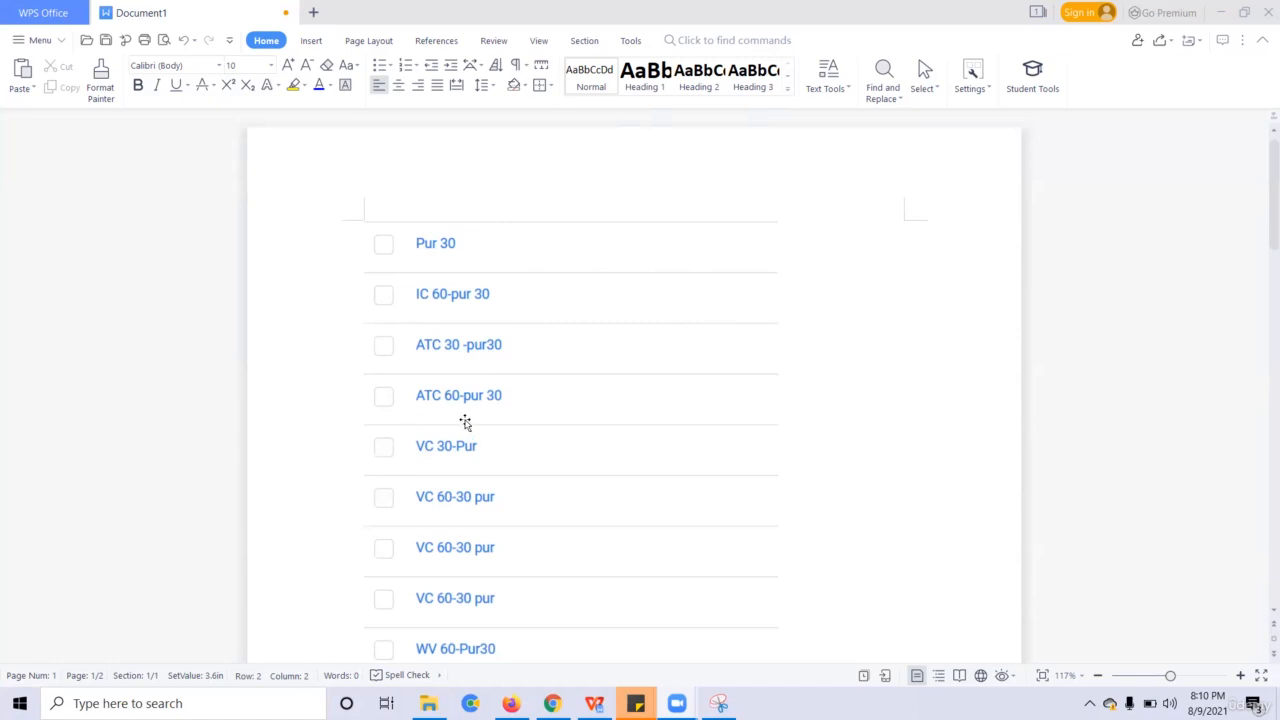
{"action": "scroll", "coordinate": [523, 423], "scroll_direction": "down", "scroll_amount": 1}
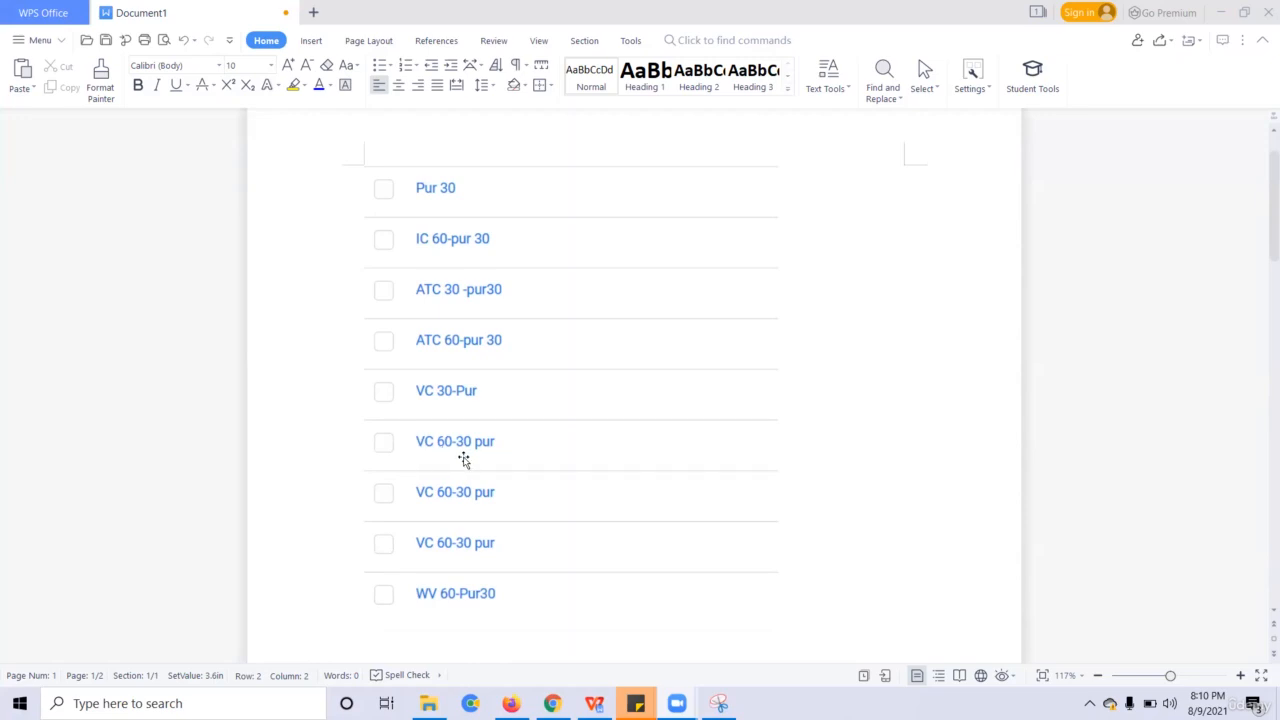
{"action": "scroll", "coordinate": [466, 459], "scroll_direction": "down", "scroll_amount": 1}
{"action": "scroll", "coordinate": [443, 457], "scroll_direction": "down", "scroll_amount": 1}
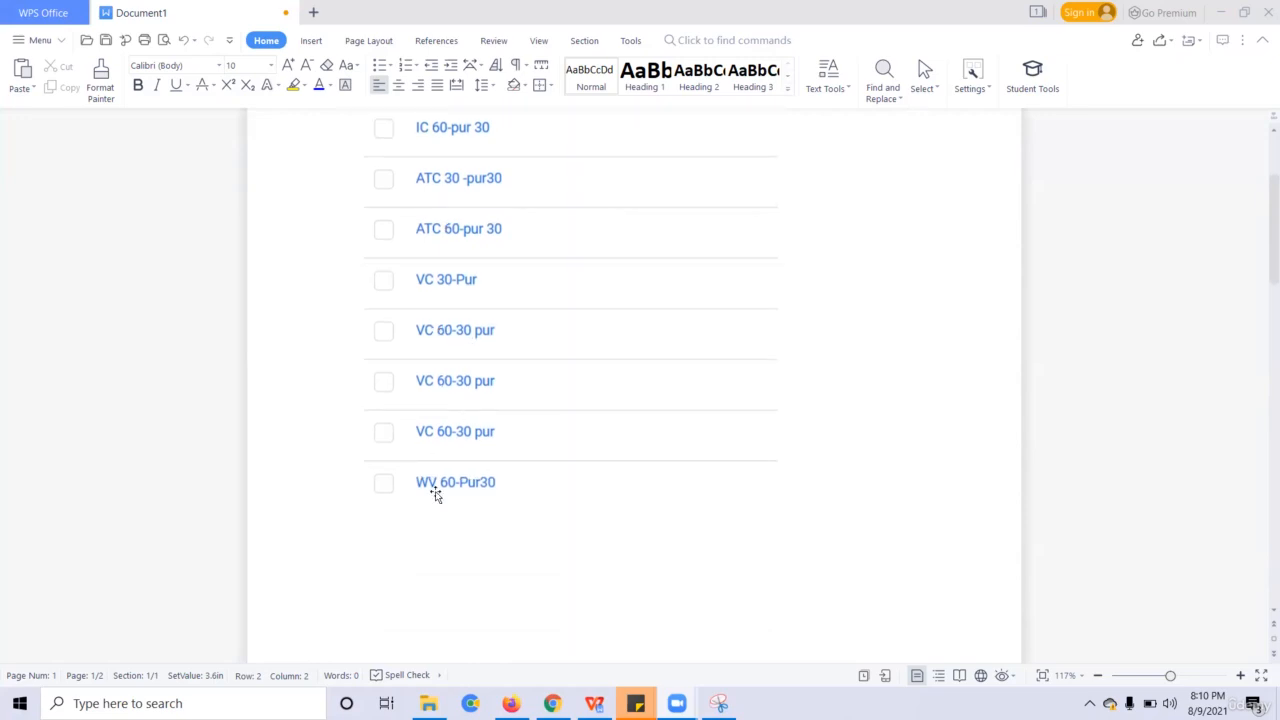
{"action": "scroll", "coordinate": [454, 489], "scroll_direction": "down", "scroll_amount": 8}
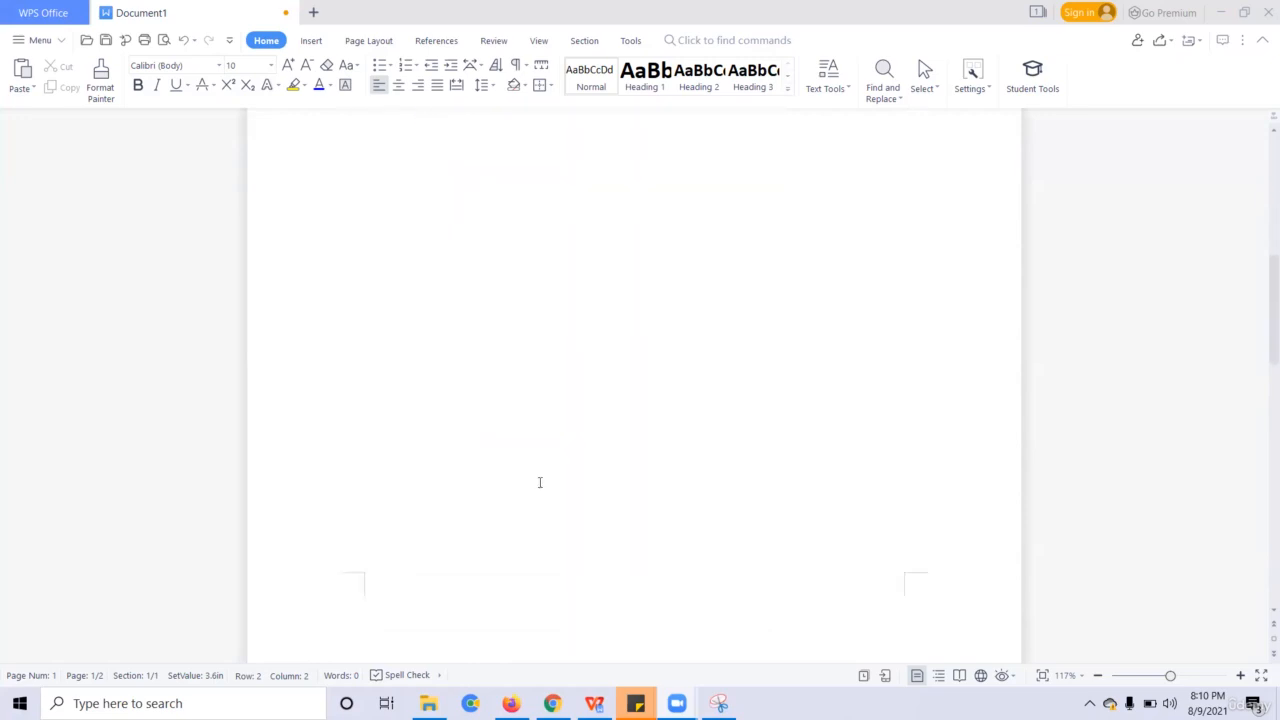
{"action": "scroll", "coordinate": [540, 482], "scroll_direction": "down", "scroll_amount": 7}
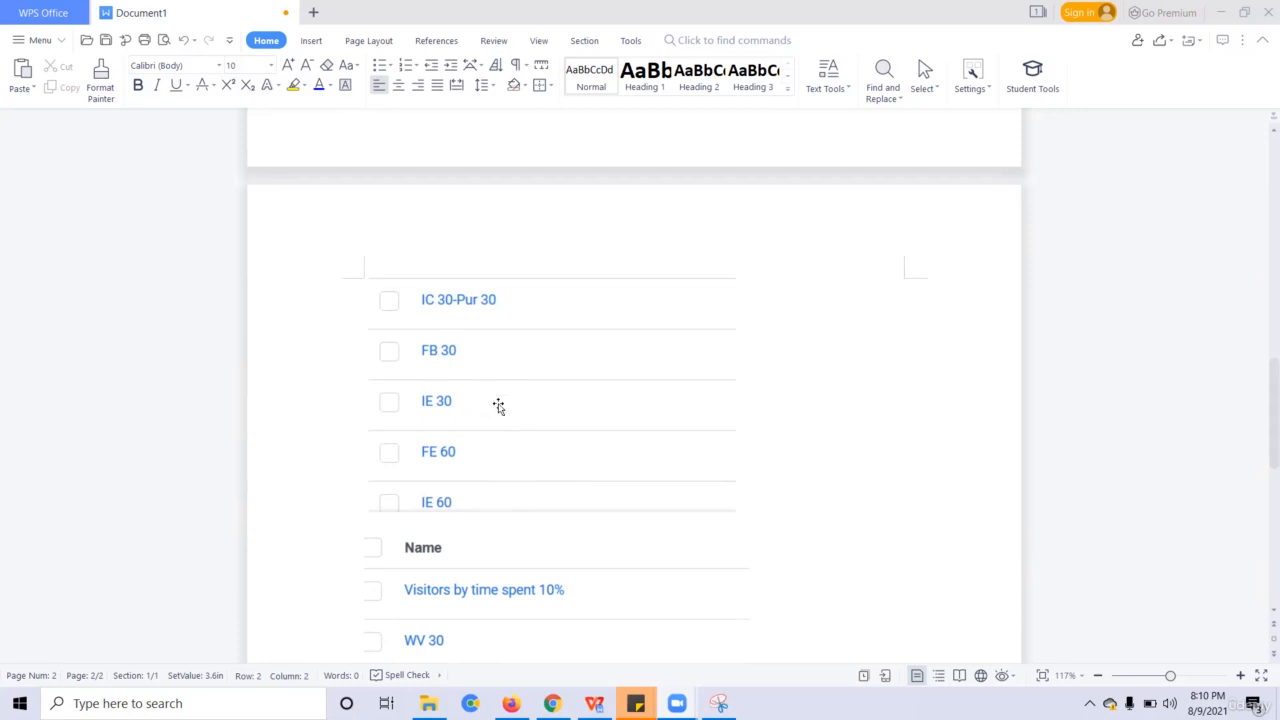
{"action": "scroll", "coordinate": [557, 456], "scroll_direction": "down", "scroll_amount": 3}
{"action": "scroll", "coordinate": [586, 477], "scroll_direction": "down", "scroll_amount": 3}
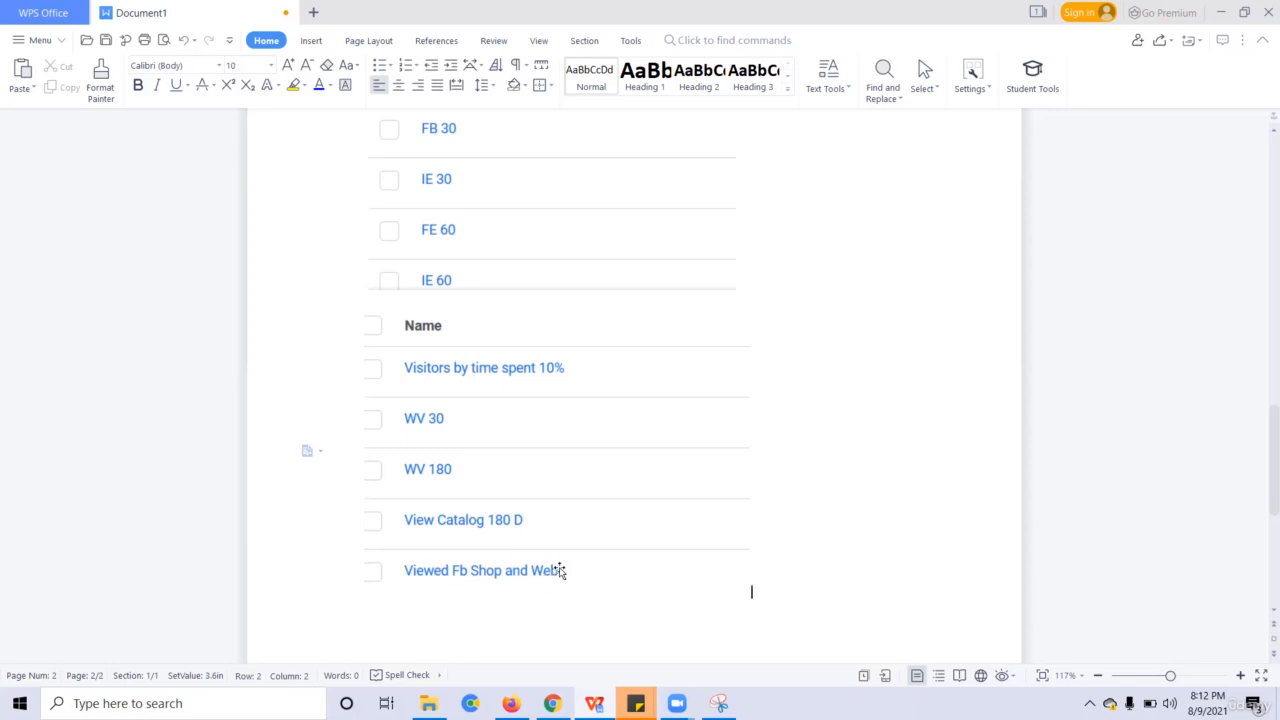
{"action": "scroll", "coordinate": [566, 538], "scroll_direction": "up", "scroll_amount": 10}
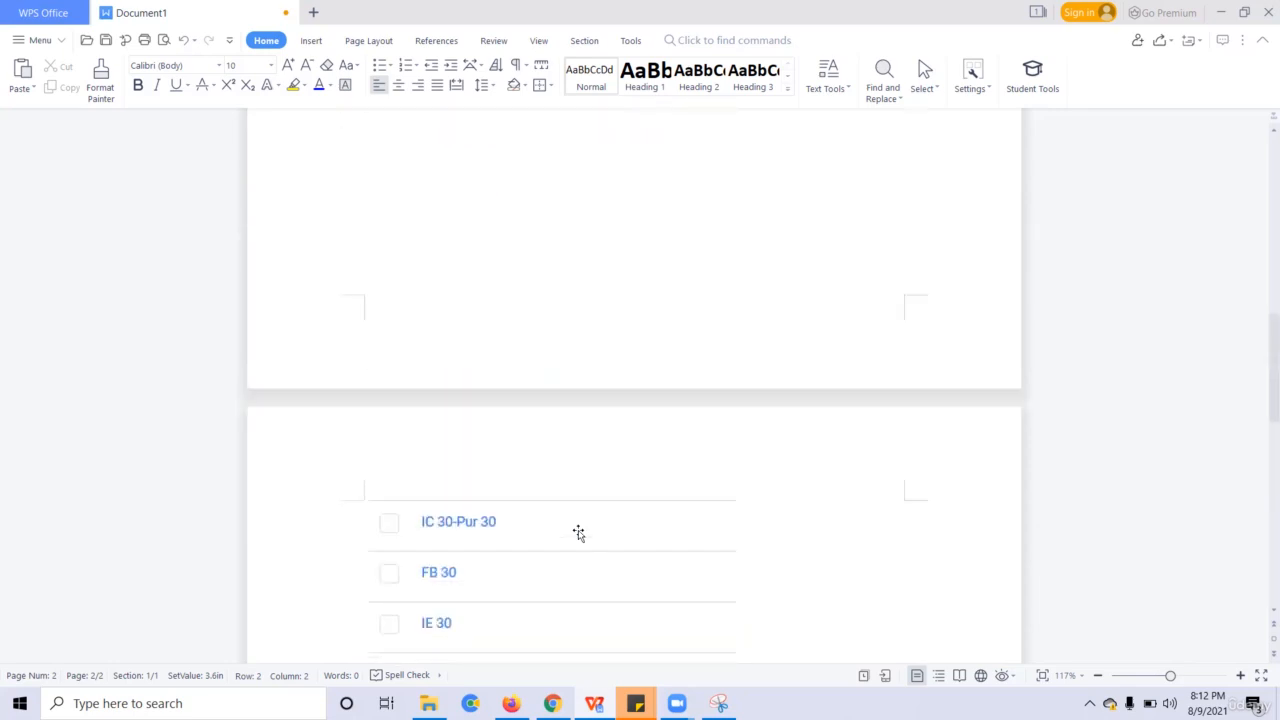
{"action": "scroll", "coordinate": [841, 445], "scroll_direction": "up", "scroll_amount": 3}
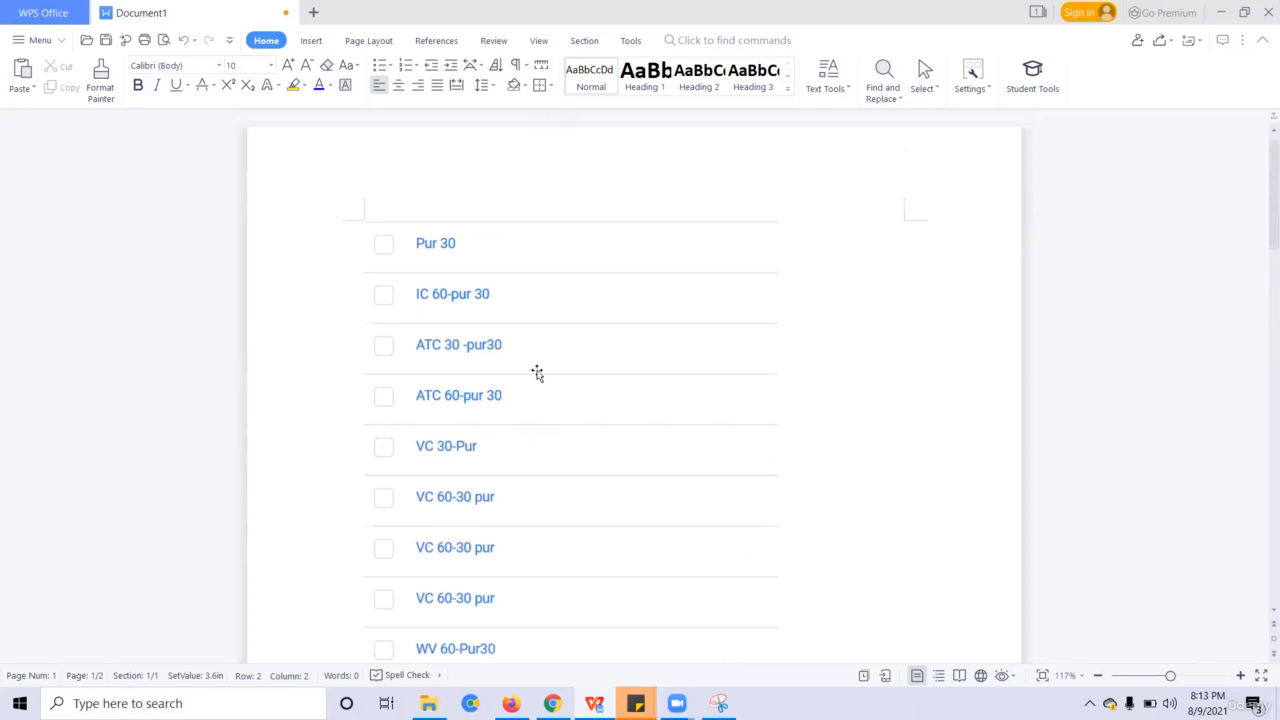
- Review the audience list again, from the Pur 30 entry through to Viewed Fb Shop and Web, and return to its start
{"action": "scroll", "coordinate": [537, 373], "scroll_direction": "down", "scroll_amount": 1}
{"action": "scroll", "coordinate": [537, 373], "scroll_direction": "up", "scroll_amount": 1}
{"action": "scroll", "coordinate": [415, 459], "scroll_direction": "down", "scroll_amount": 4}
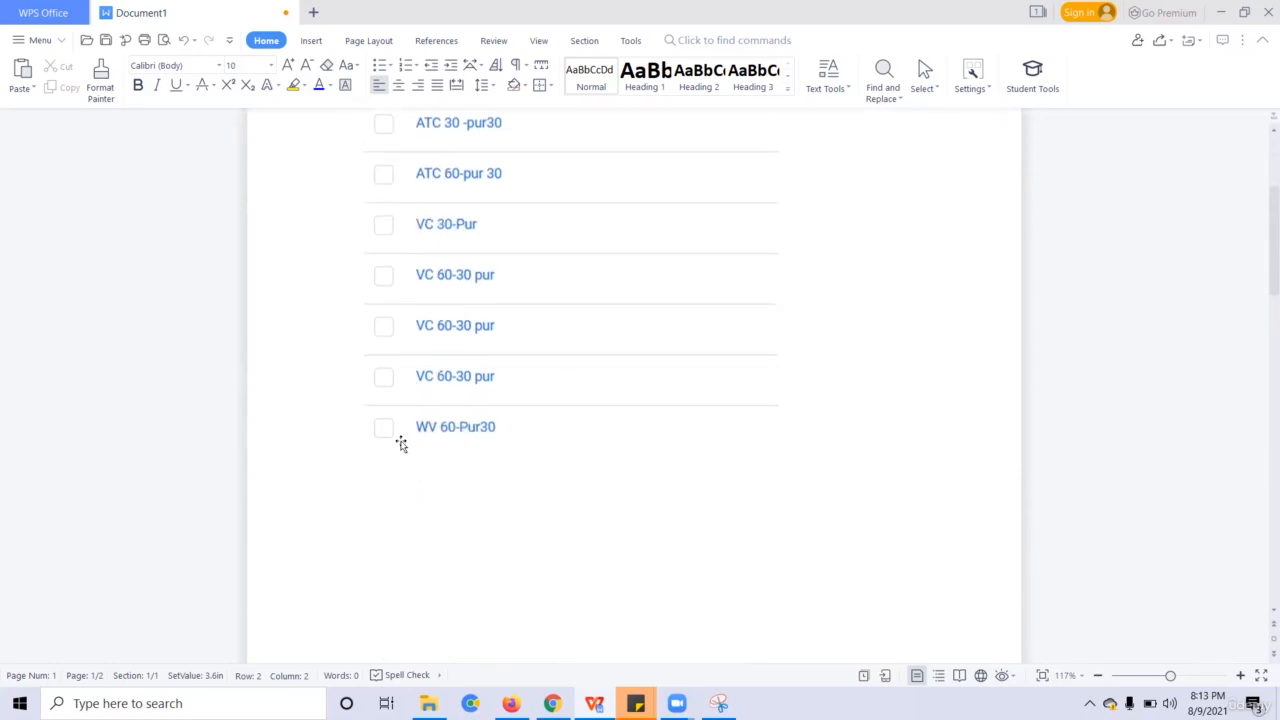
{"action": "scroll", "coordinate": [530, 517], "scroll_direction": "down", "scroll_amount": 1}
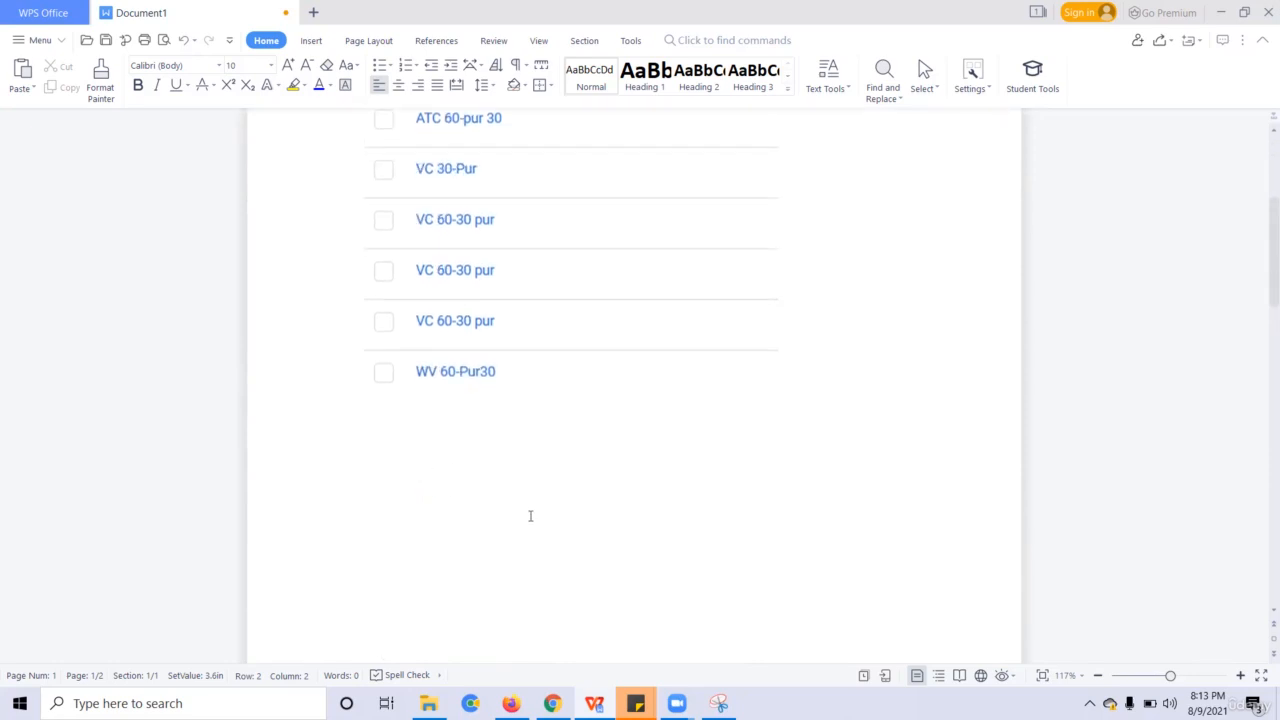
{"action": "scroll", "coordinate": [530, 516], "scroll_direction": "down", "scroll_amount": 10}
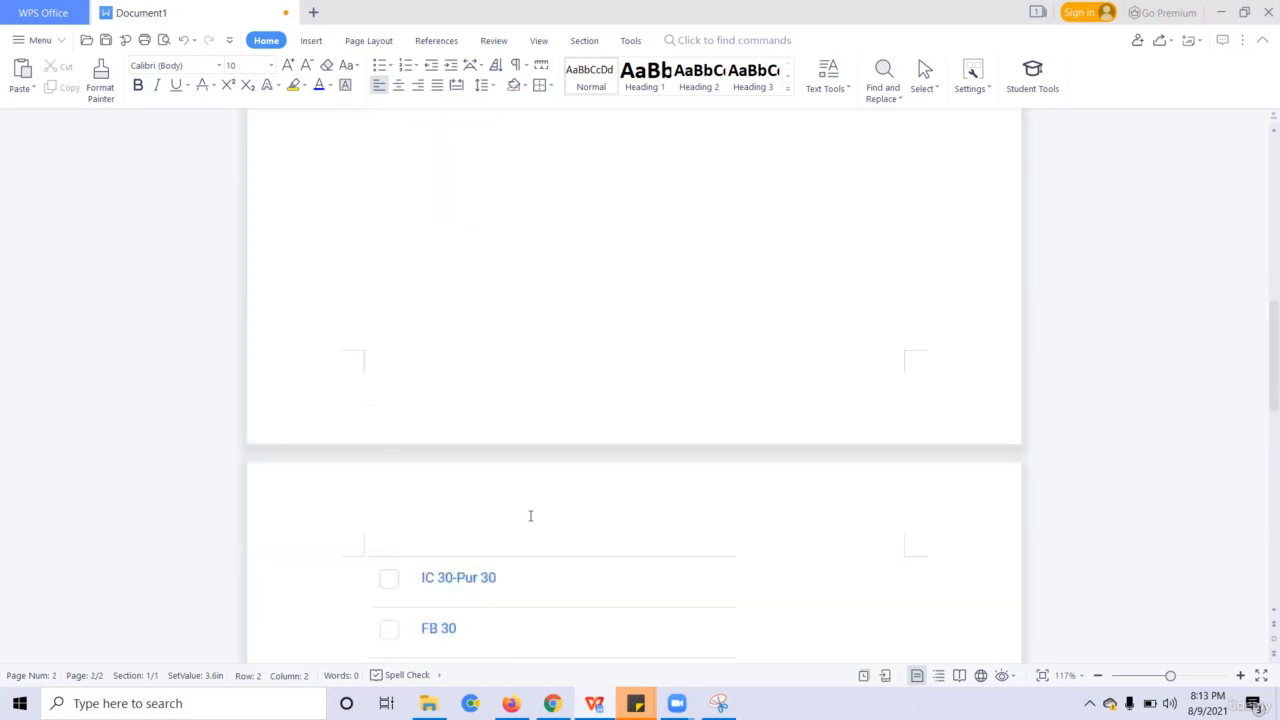
{"action": "scroll", "coordinate": [530, 516], "scroll_direction": "down", "scroll_amount": 3}
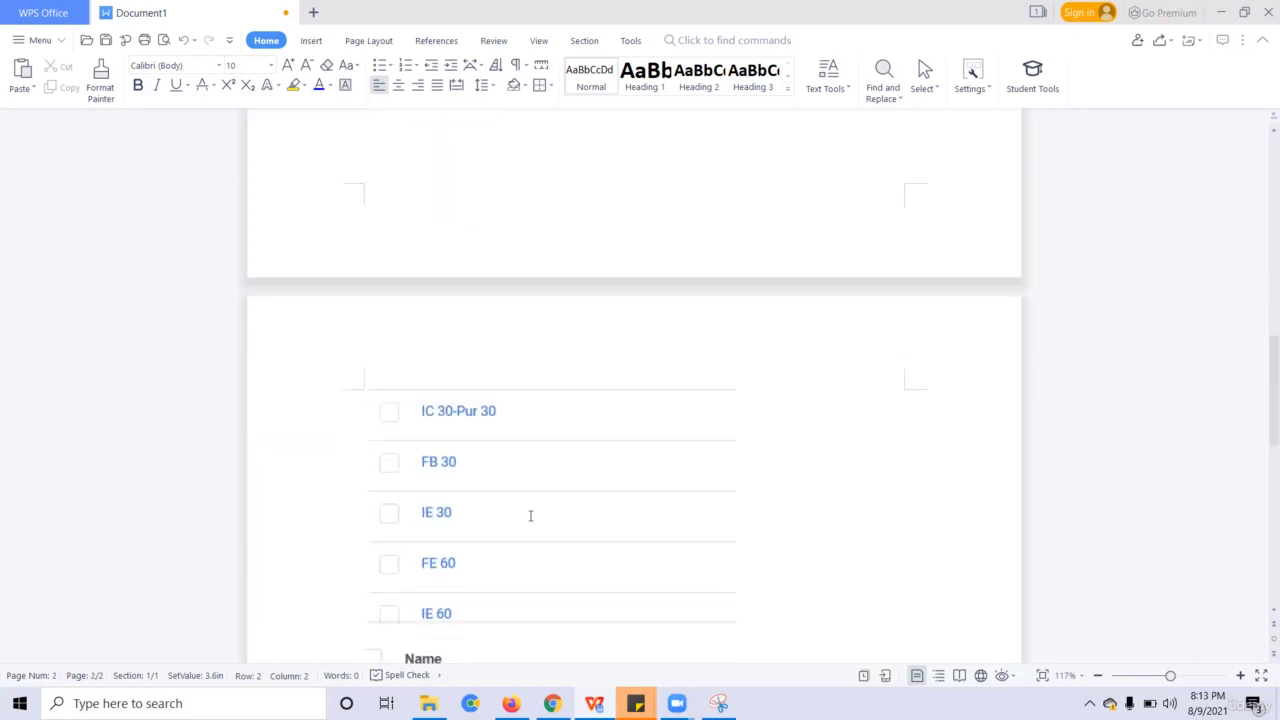
{"action": "scroll", "coordinate": [530, 516], "scroll_direction": "down", "scroll_amount": 1}
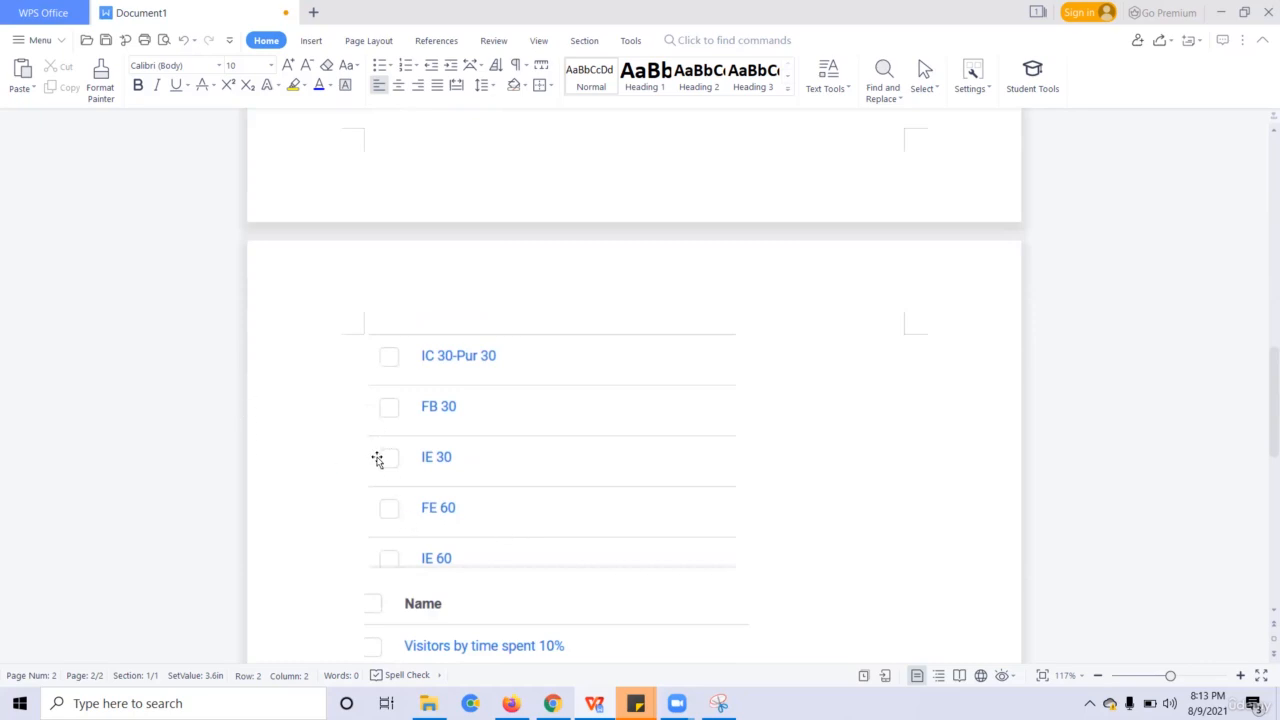
{"action": "scroll", "coordinate": [871, 581], "scroll_direction": "down", "scroll_amount": 3}
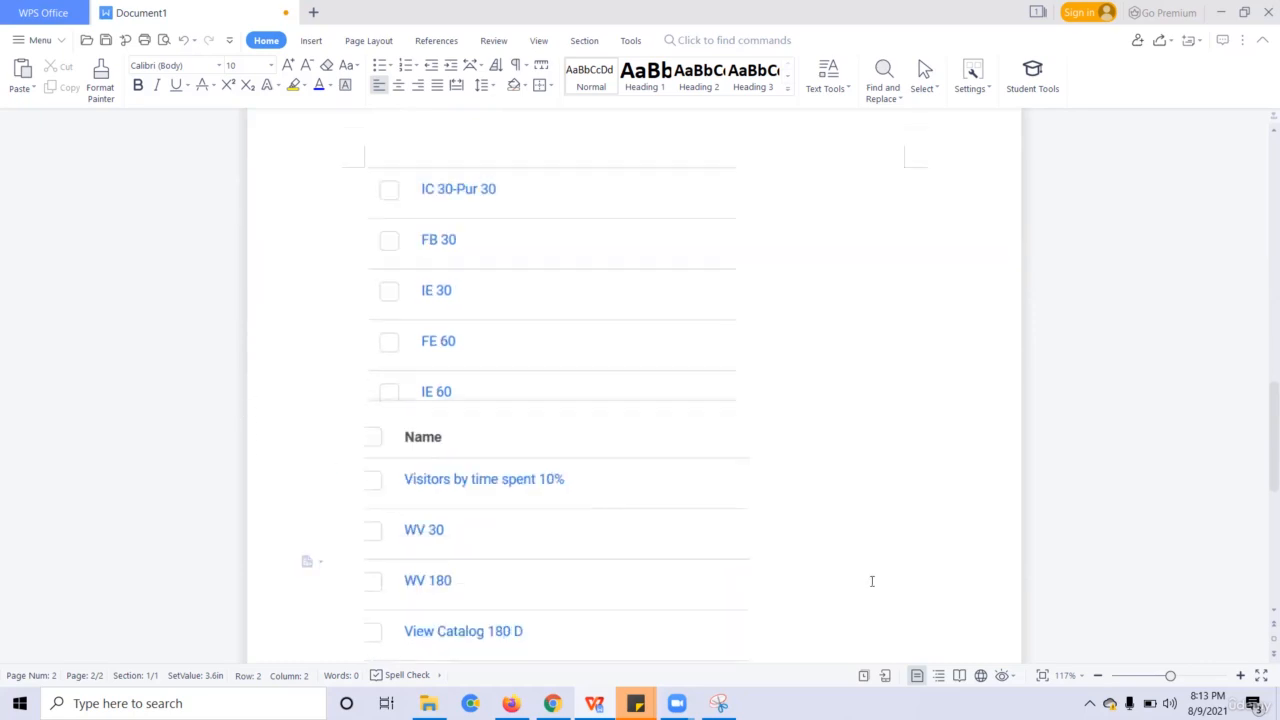
{"action": "scroll", "coordinate": [871, 581], "scroll_direction": "down", "scroll_amount": 2}
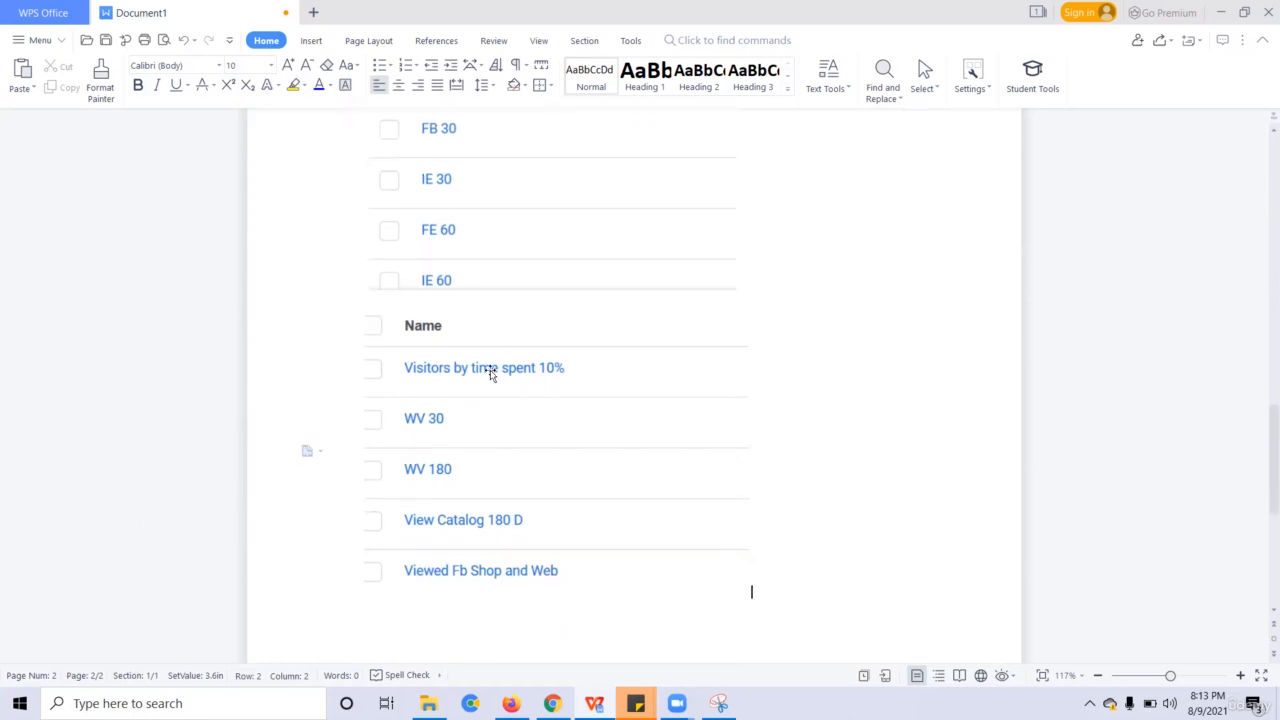
{"action": "scroll", "coordinate": [567, 494], "scroll_direction": "up", "scroll_amount": 5}
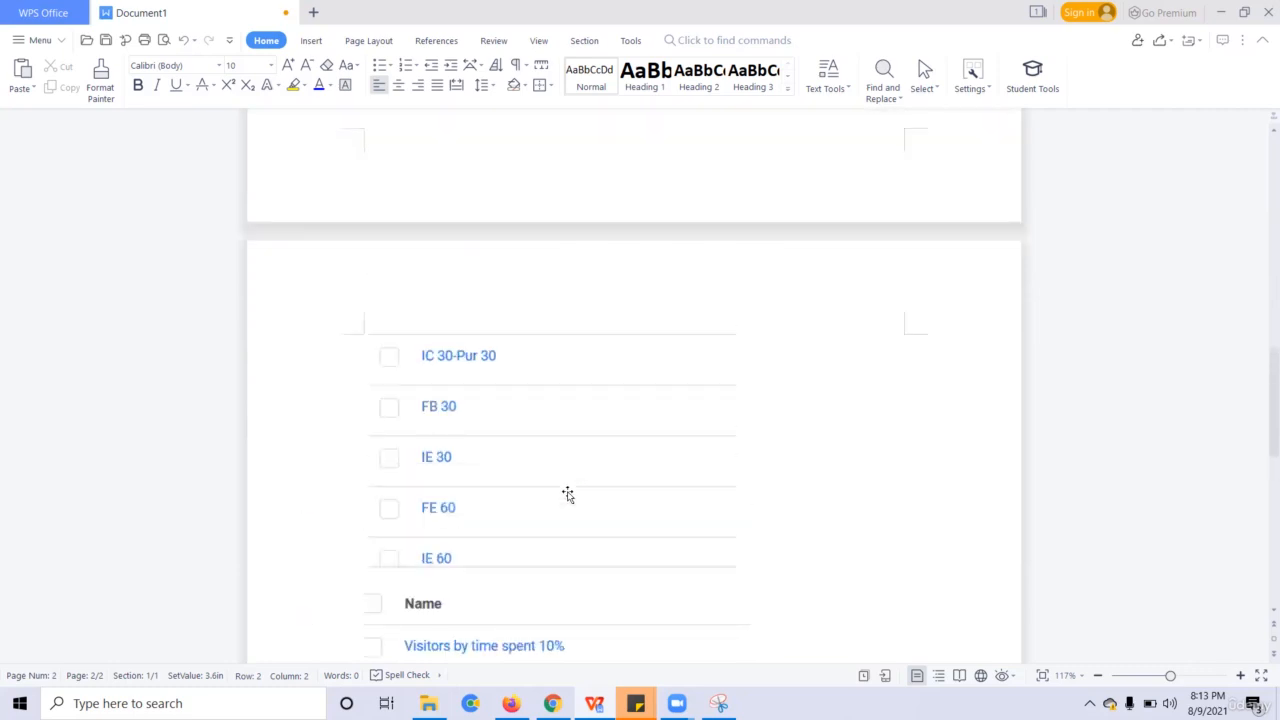
{"action": "scroll", "coordinate": [557, 522], "scroll_direction": "up", "scroll_amount": 15}
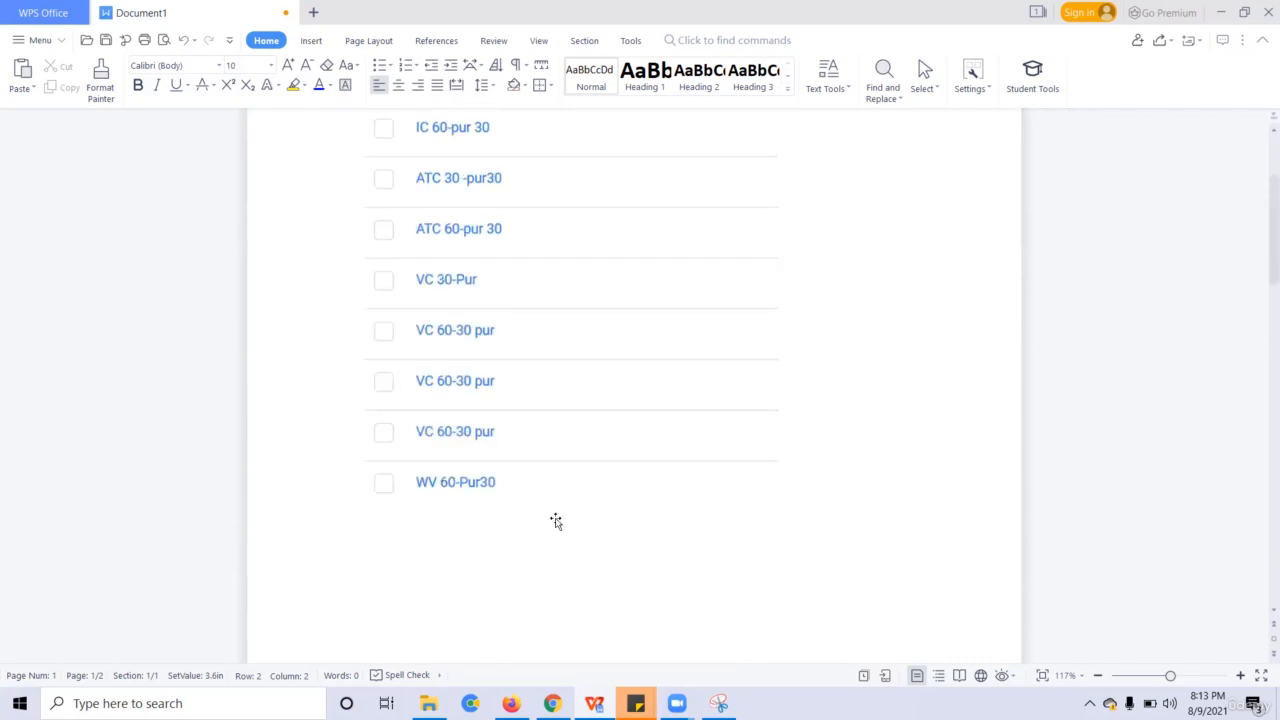
{"action": "scroll", "coordinate": [556, 521], "scroll_direction": "up", "scroll_amount": 3}
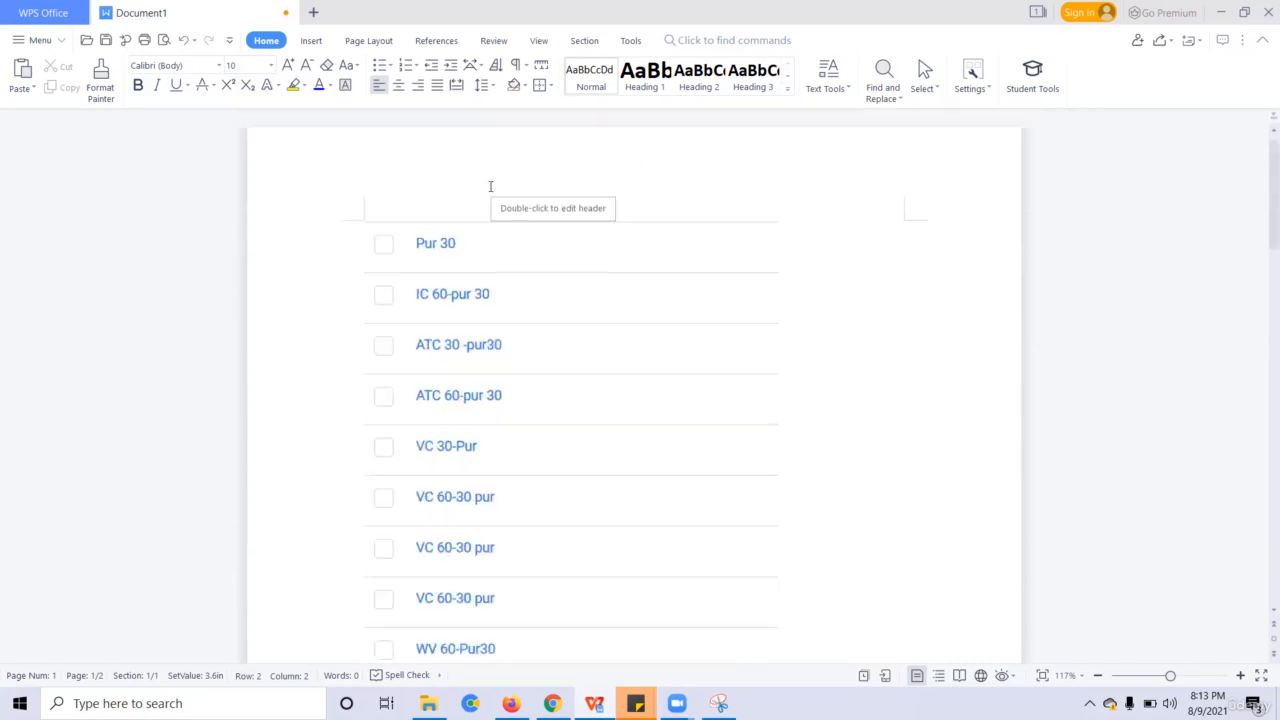